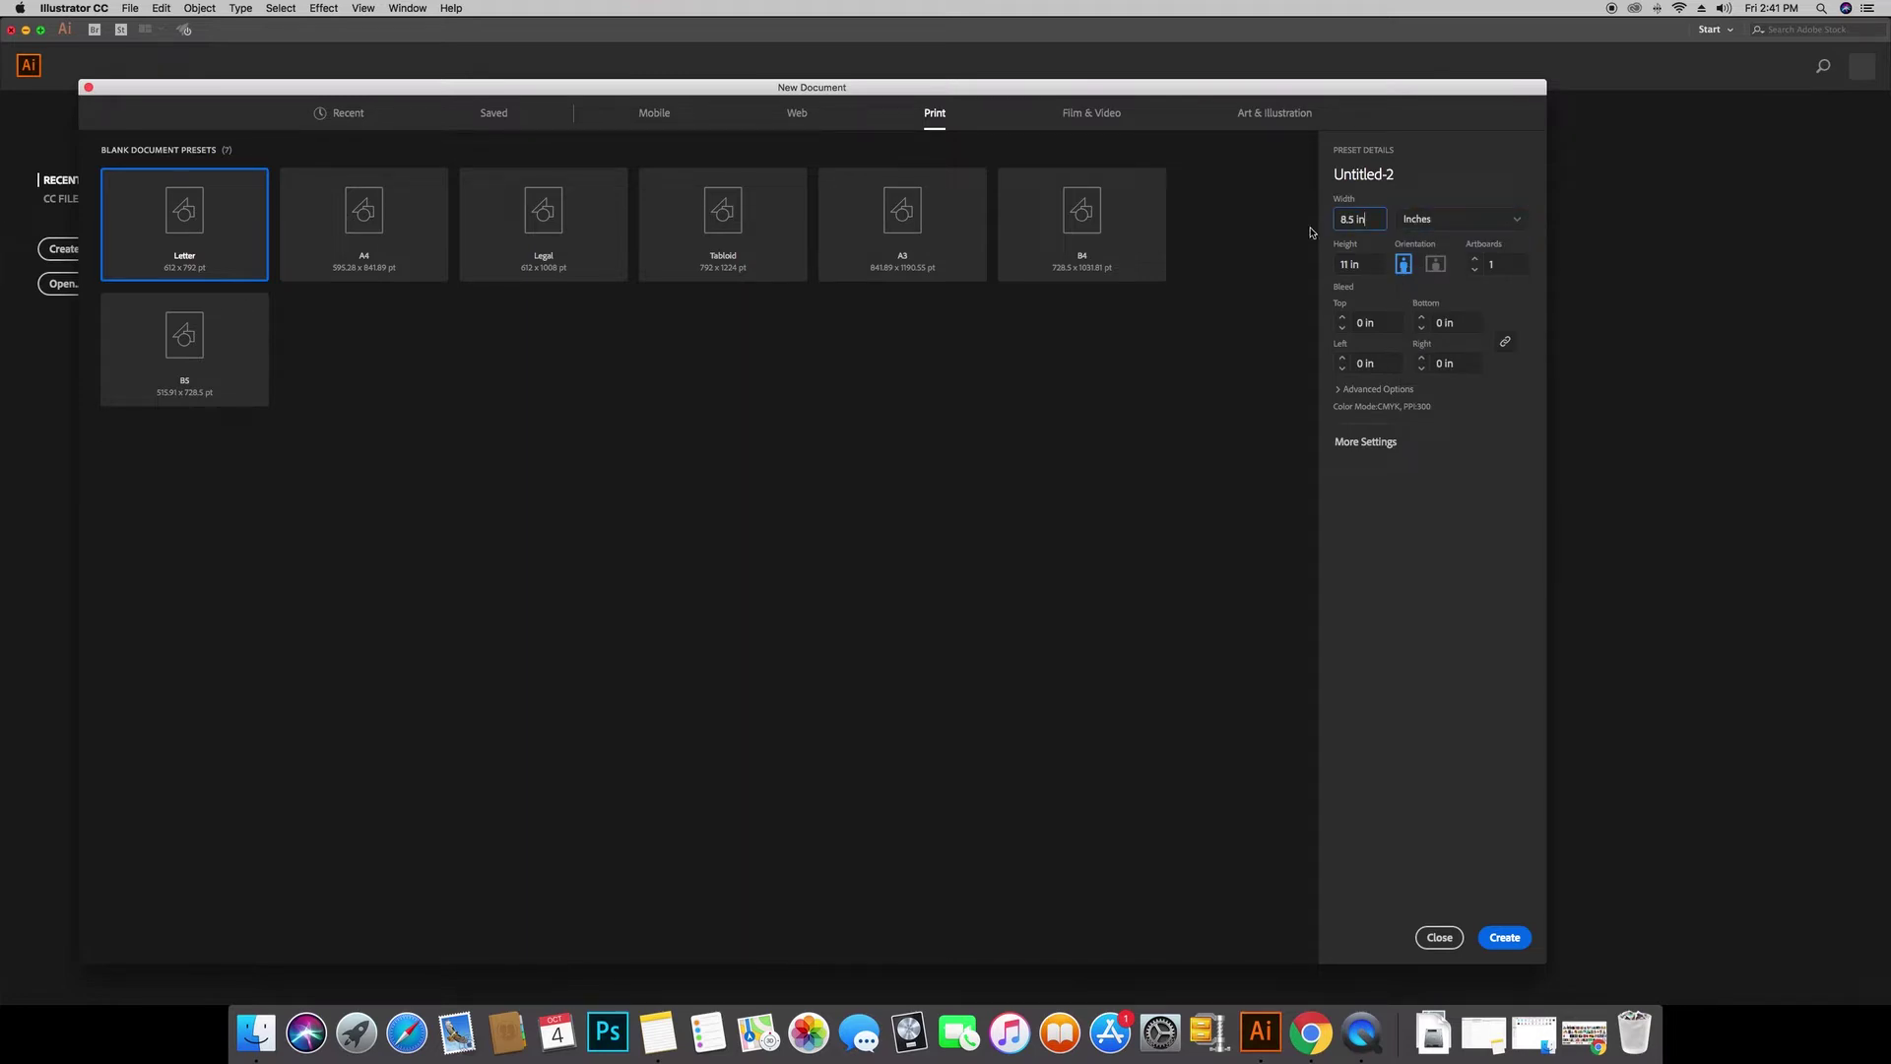
# Set up the new print document at 3 in wide by 2 in high with two artboards
pyautogui.hotkey('shift', 'Left')
pyautogui.hotkey('shift', 'Left')
pyautogui.hotkey('shift', 'Left')
pyautogui.hotkey('shift', 'Left')
pyautogui.write('3')
pyautogui.press('Tab')
pyautogui.write('2')
pyautogui.click(1476, 260)
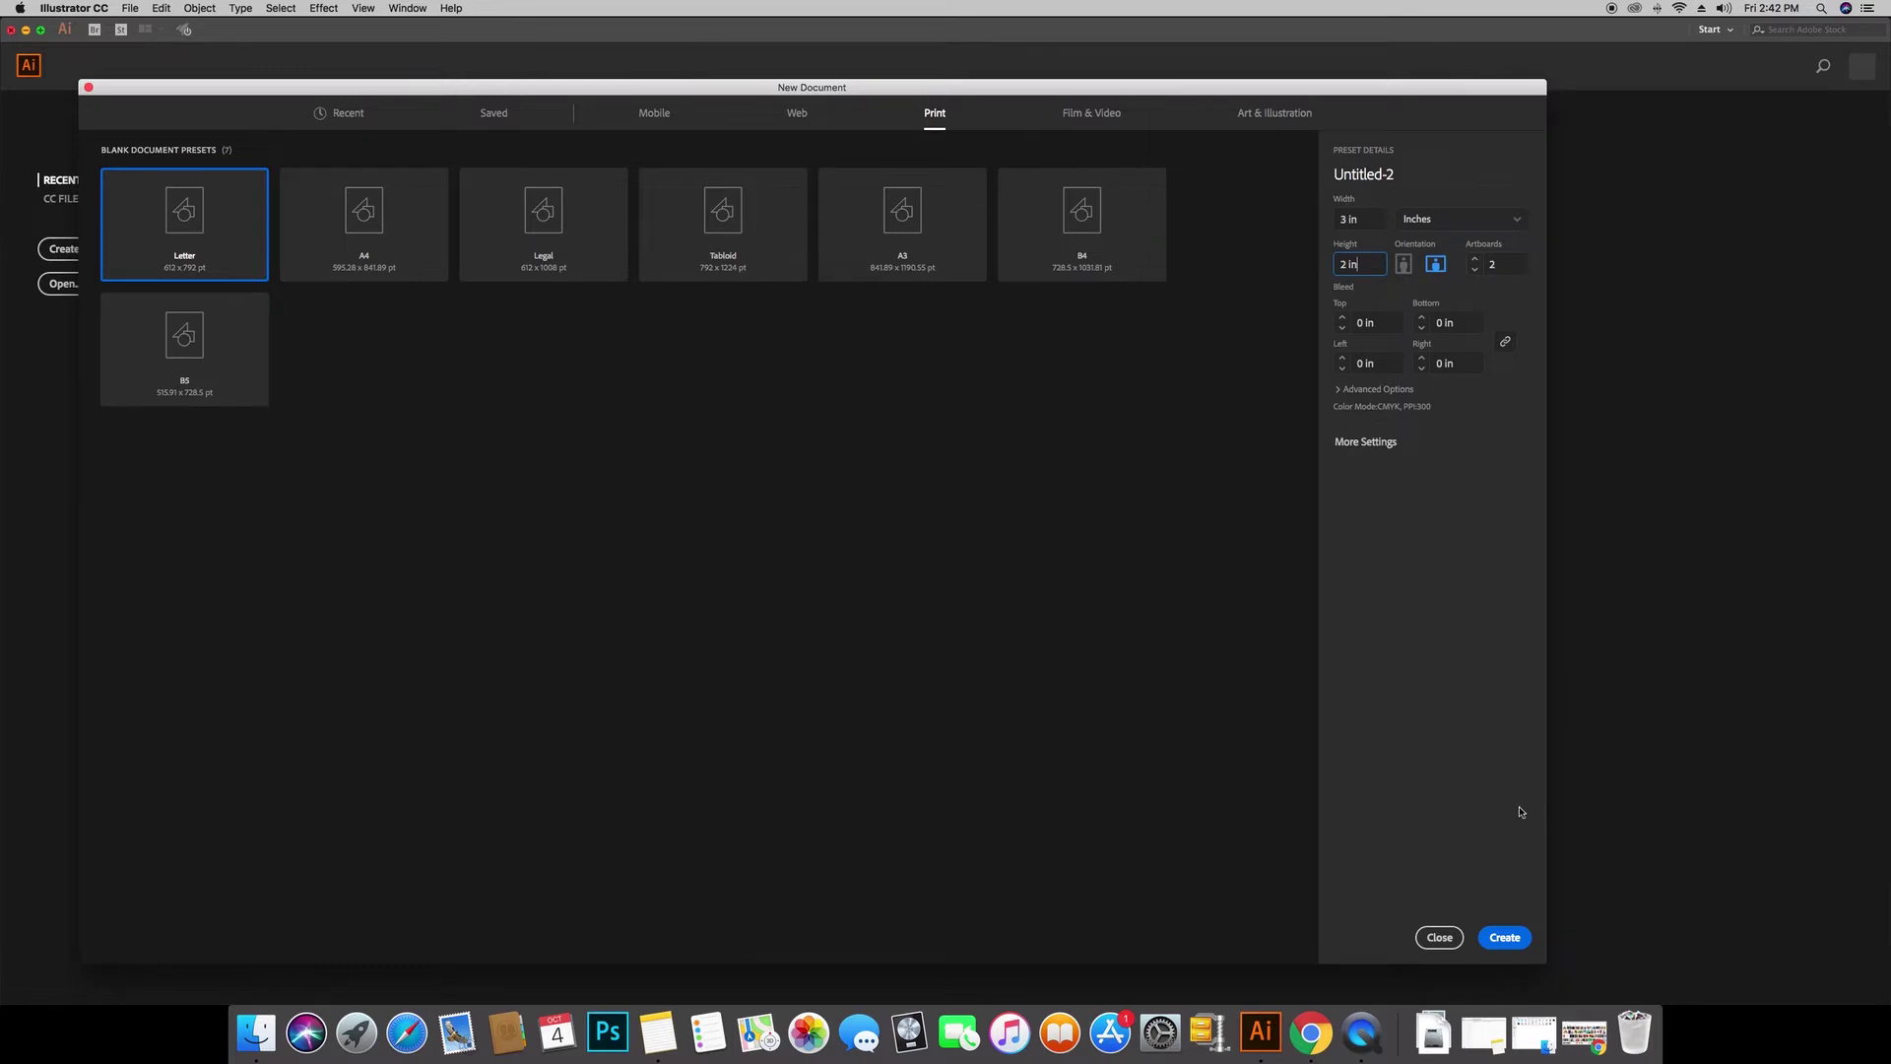
# Change the new document's color mode to RGB and create the document
pyautogui.click(1338, 394)
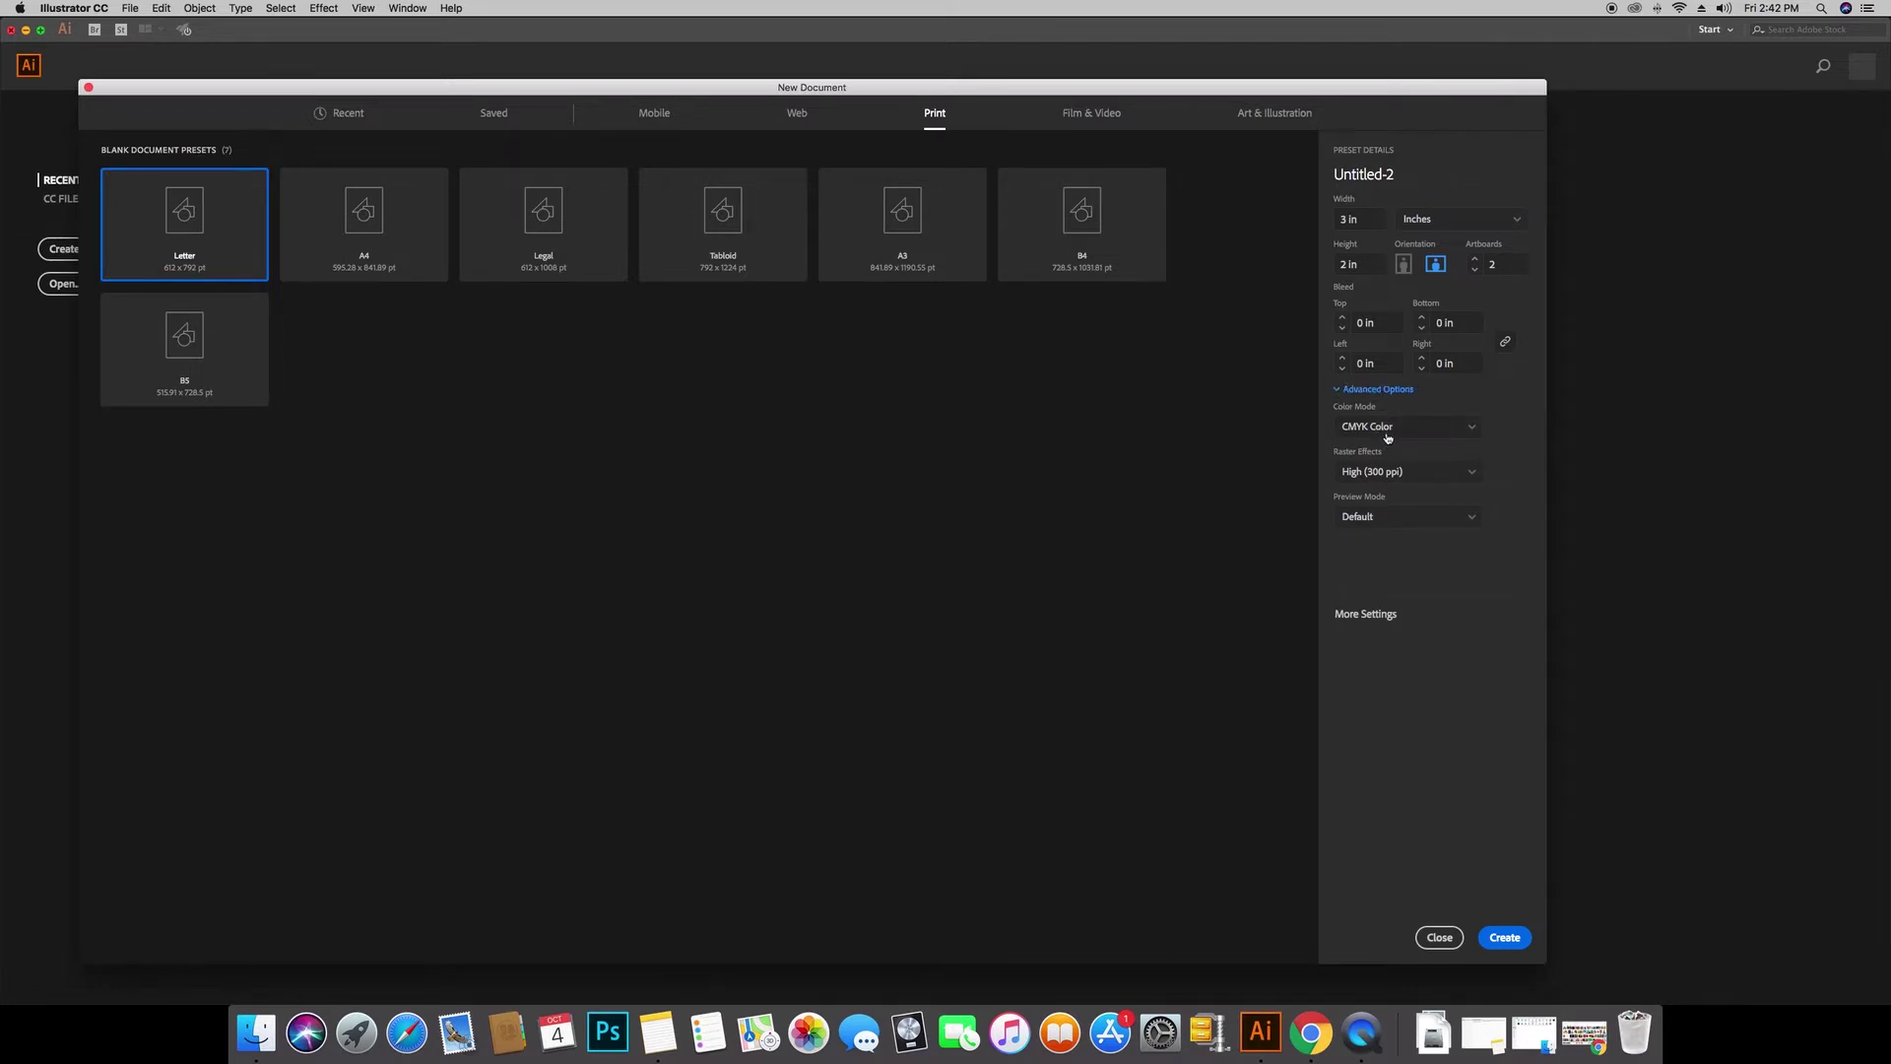
pyautogui.click(1388, 436)
pyautogui.click(1391, 455)
pyautogui.click(1505, 941)
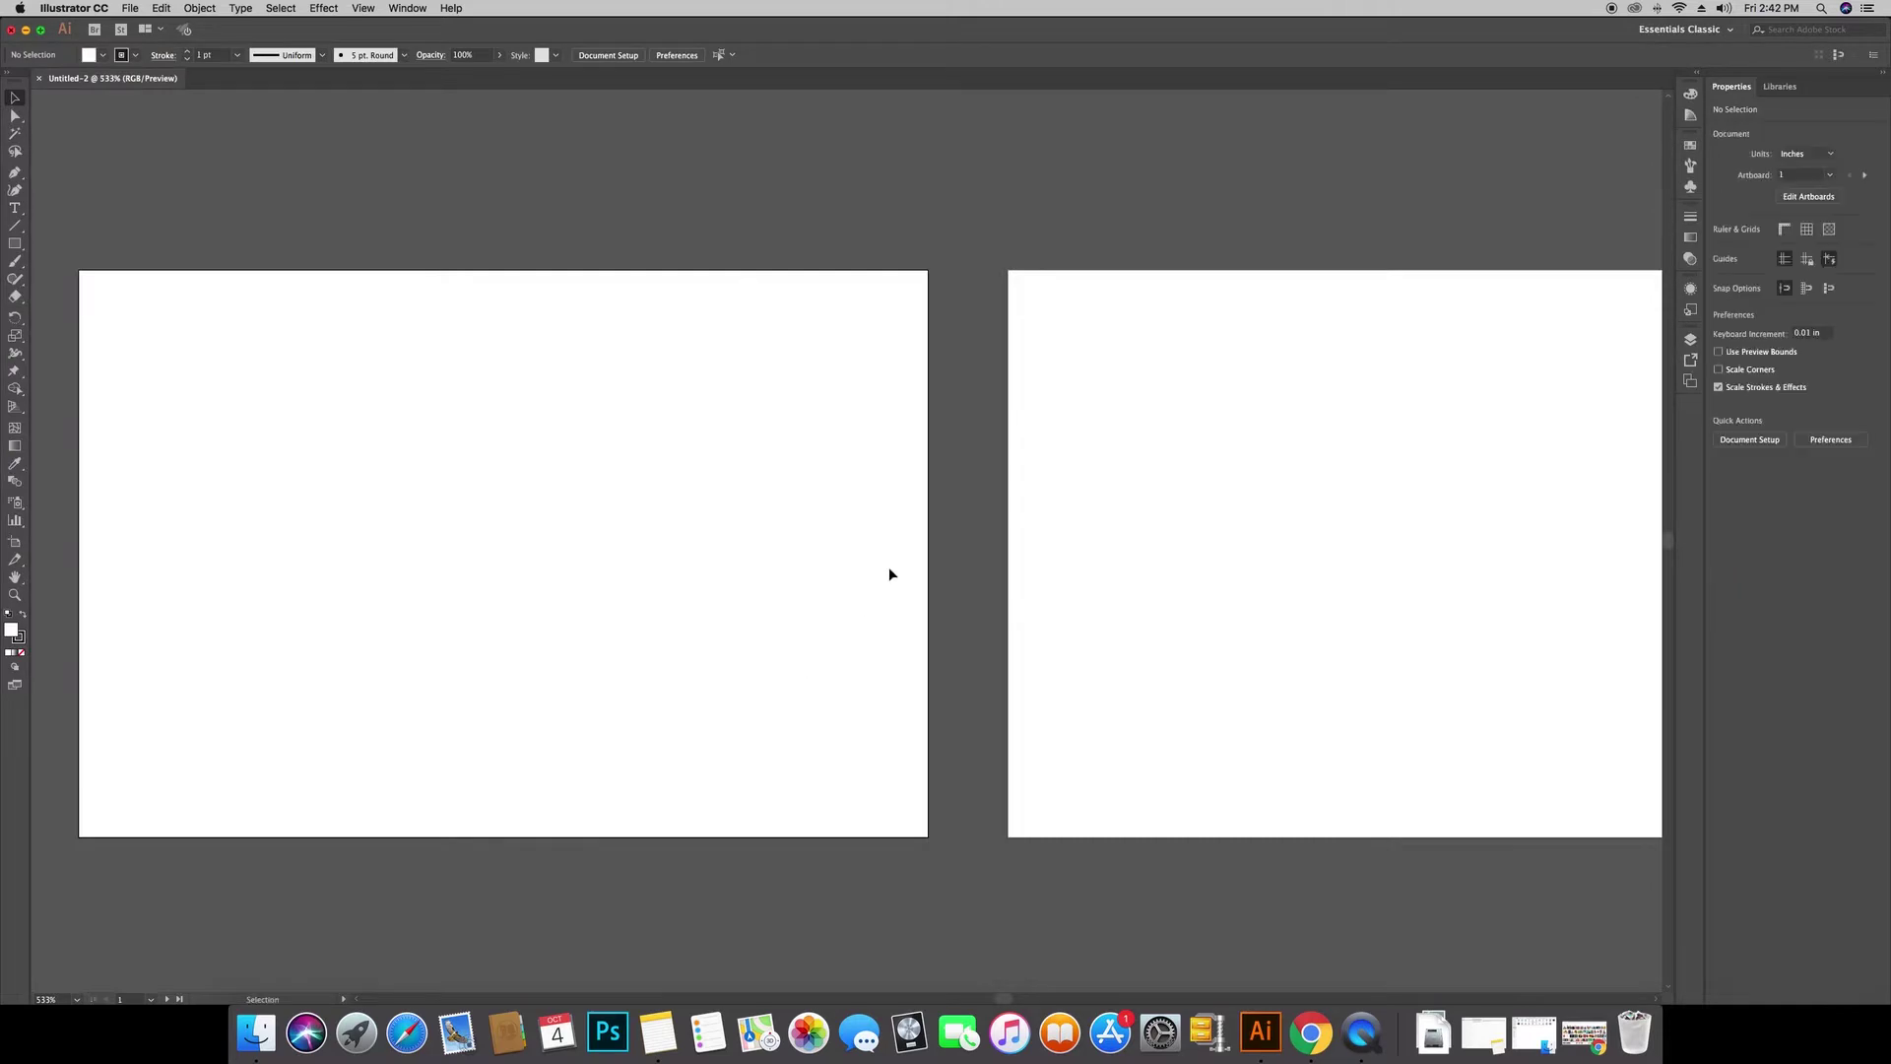
# Make the first artboard active, fit it to the window, and expand the toolbox to two columns
pyautogui.keyDown('alt'); pyautogui.scroll(-5, 924, 547); pyautogui.keyUp('alt')
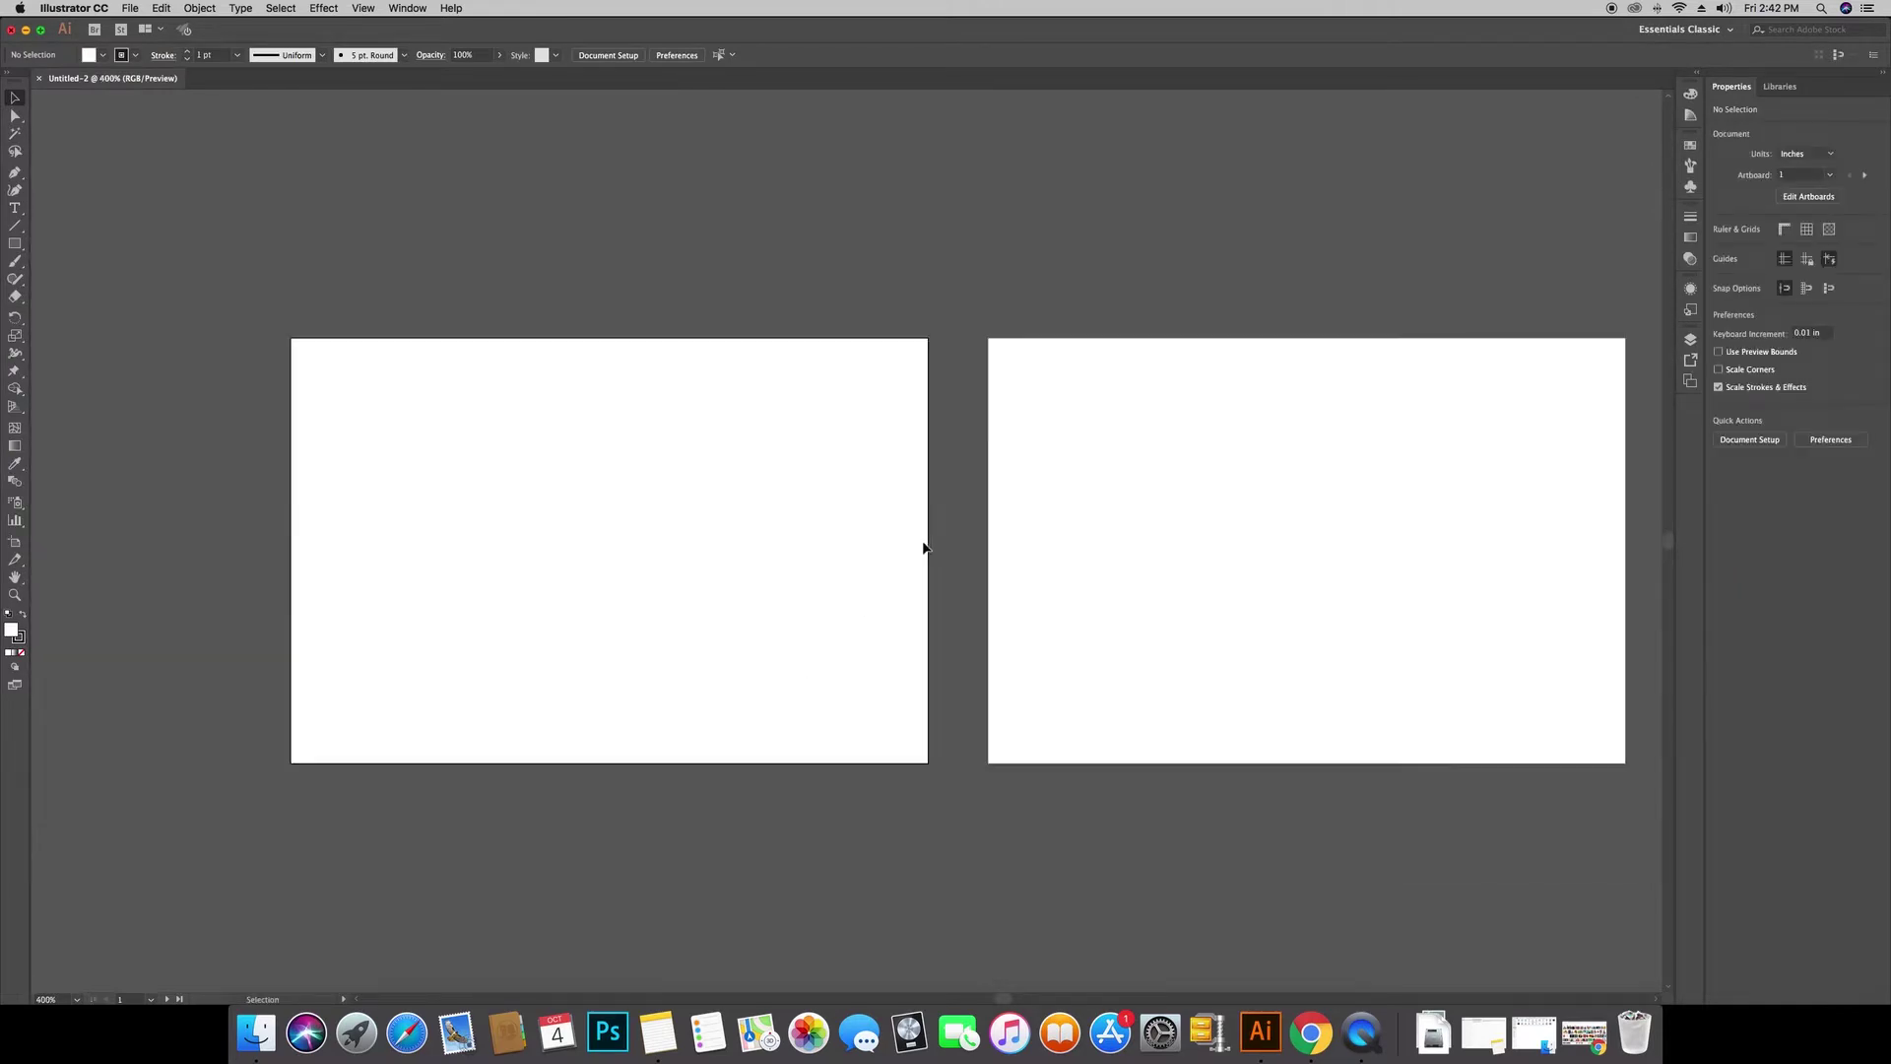
pyautogui.moveTo(868, 529); pyautogui.dragTo(744, 520)
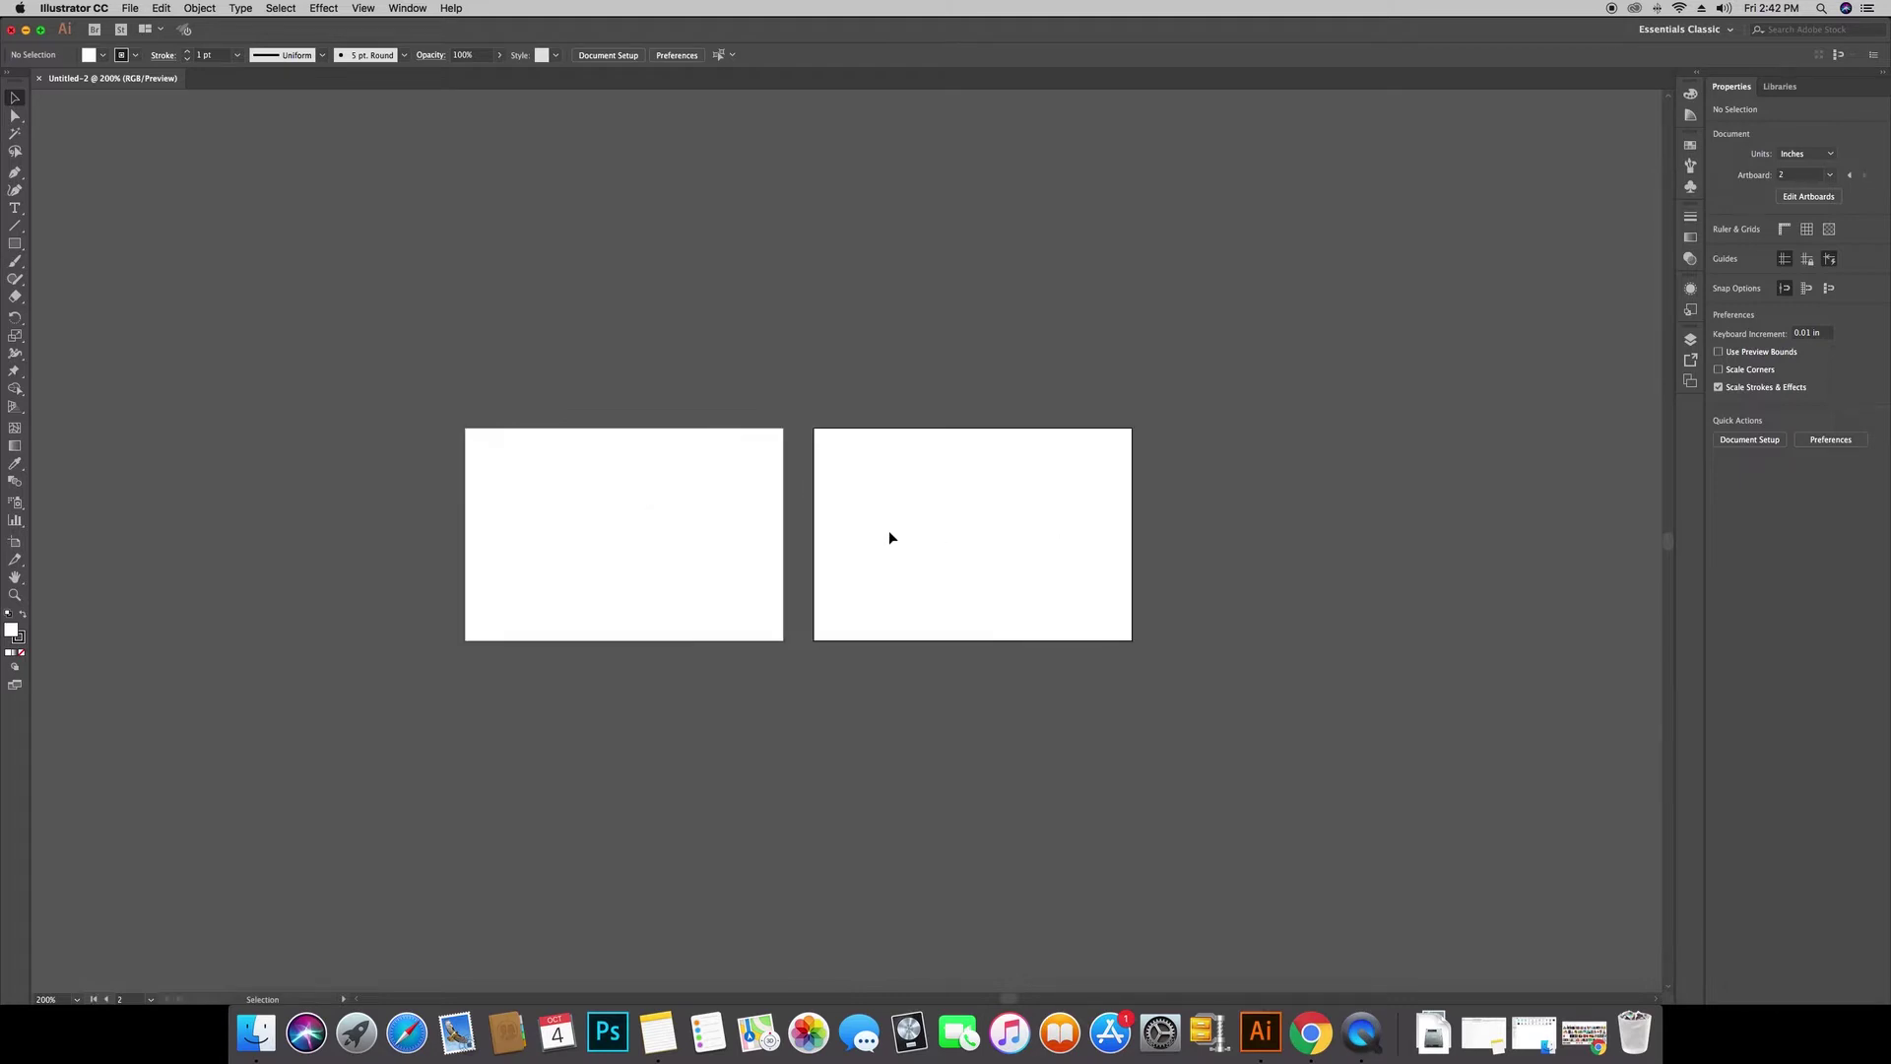
pyautogui.click(633, 521)
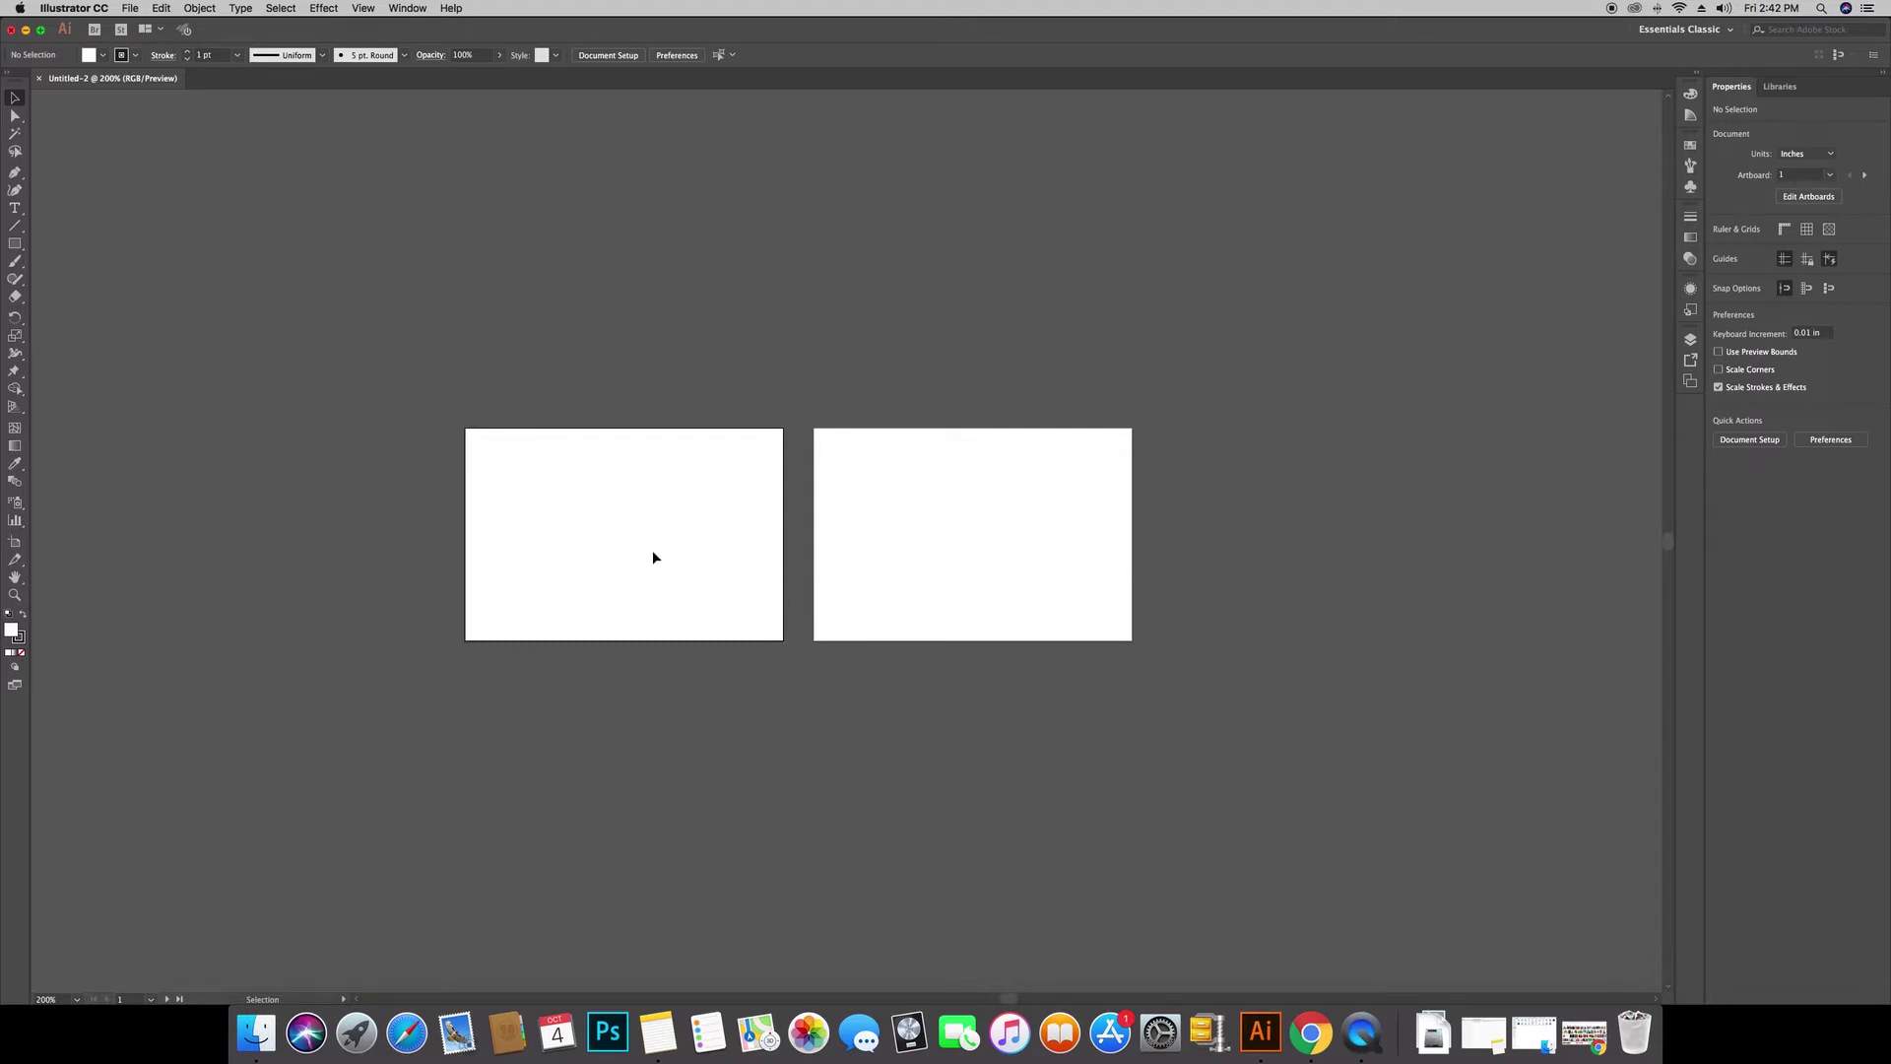
pyautogui.press('super+0')
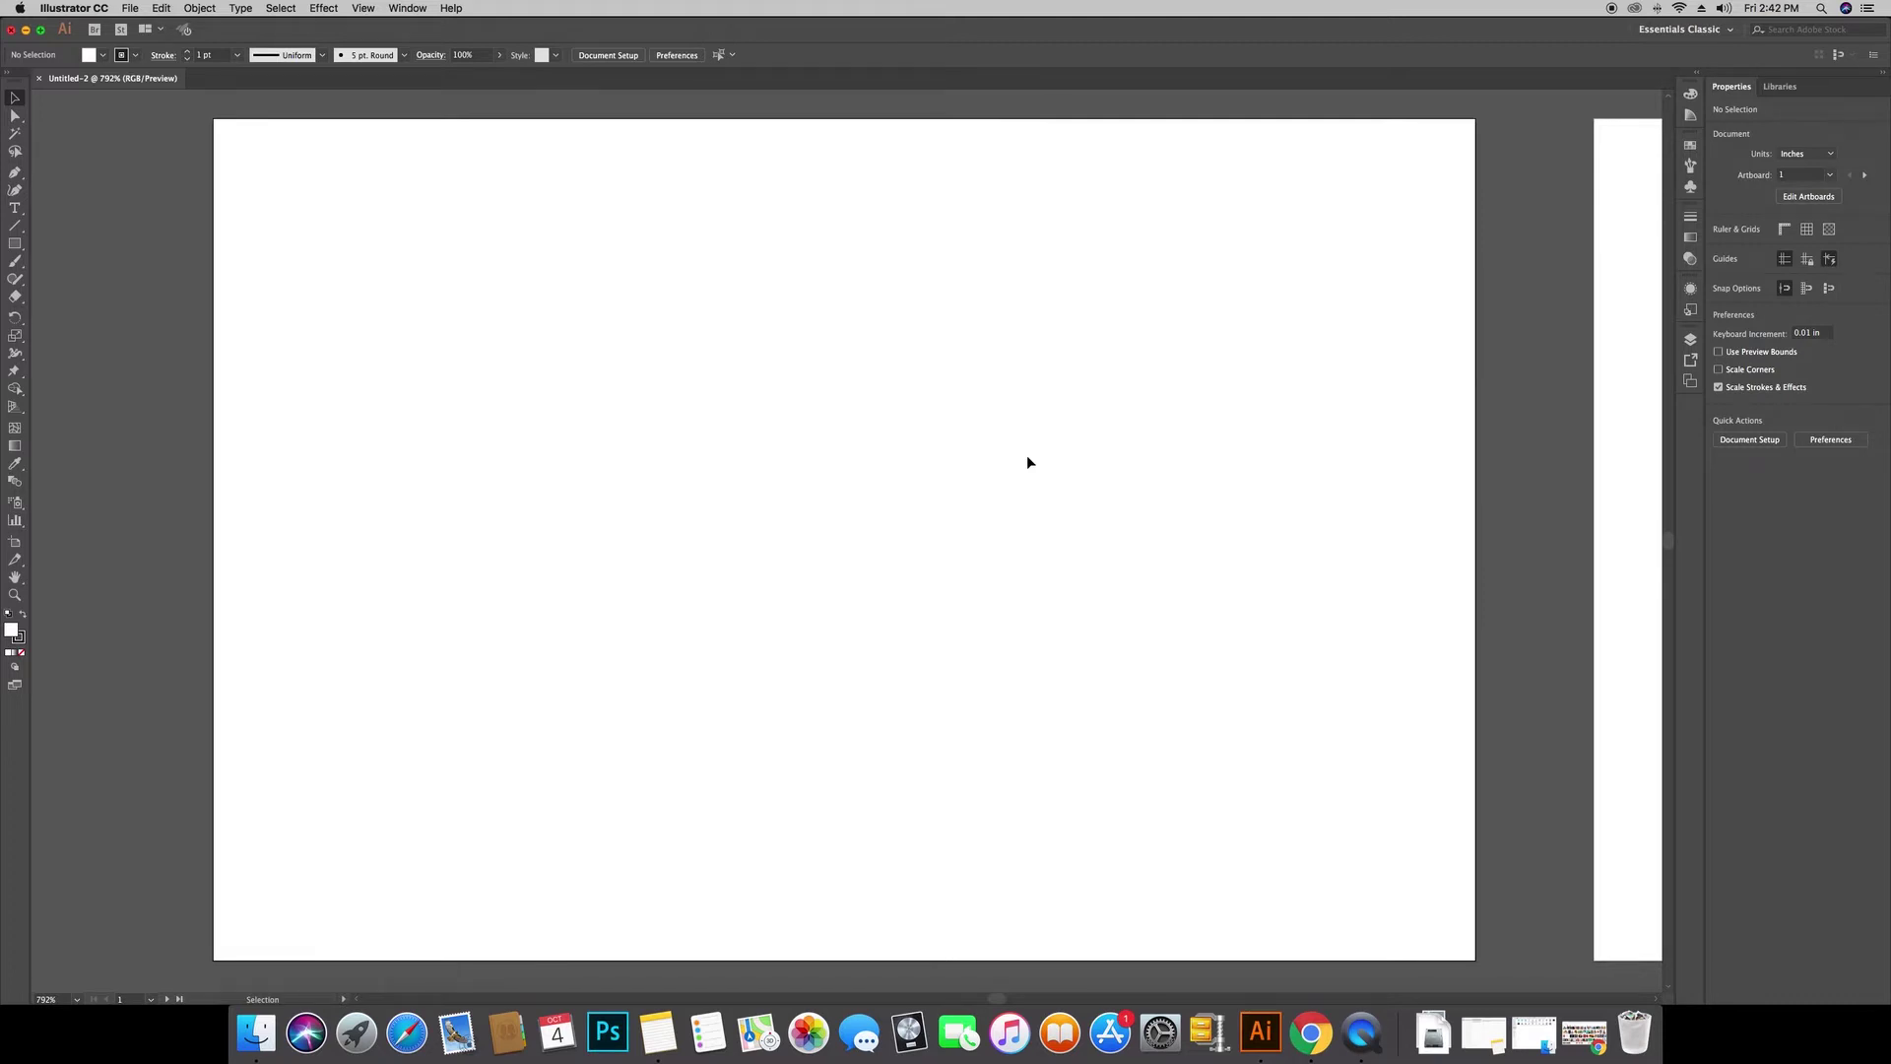
pyautogui.scroll(-2, 1028, 461)
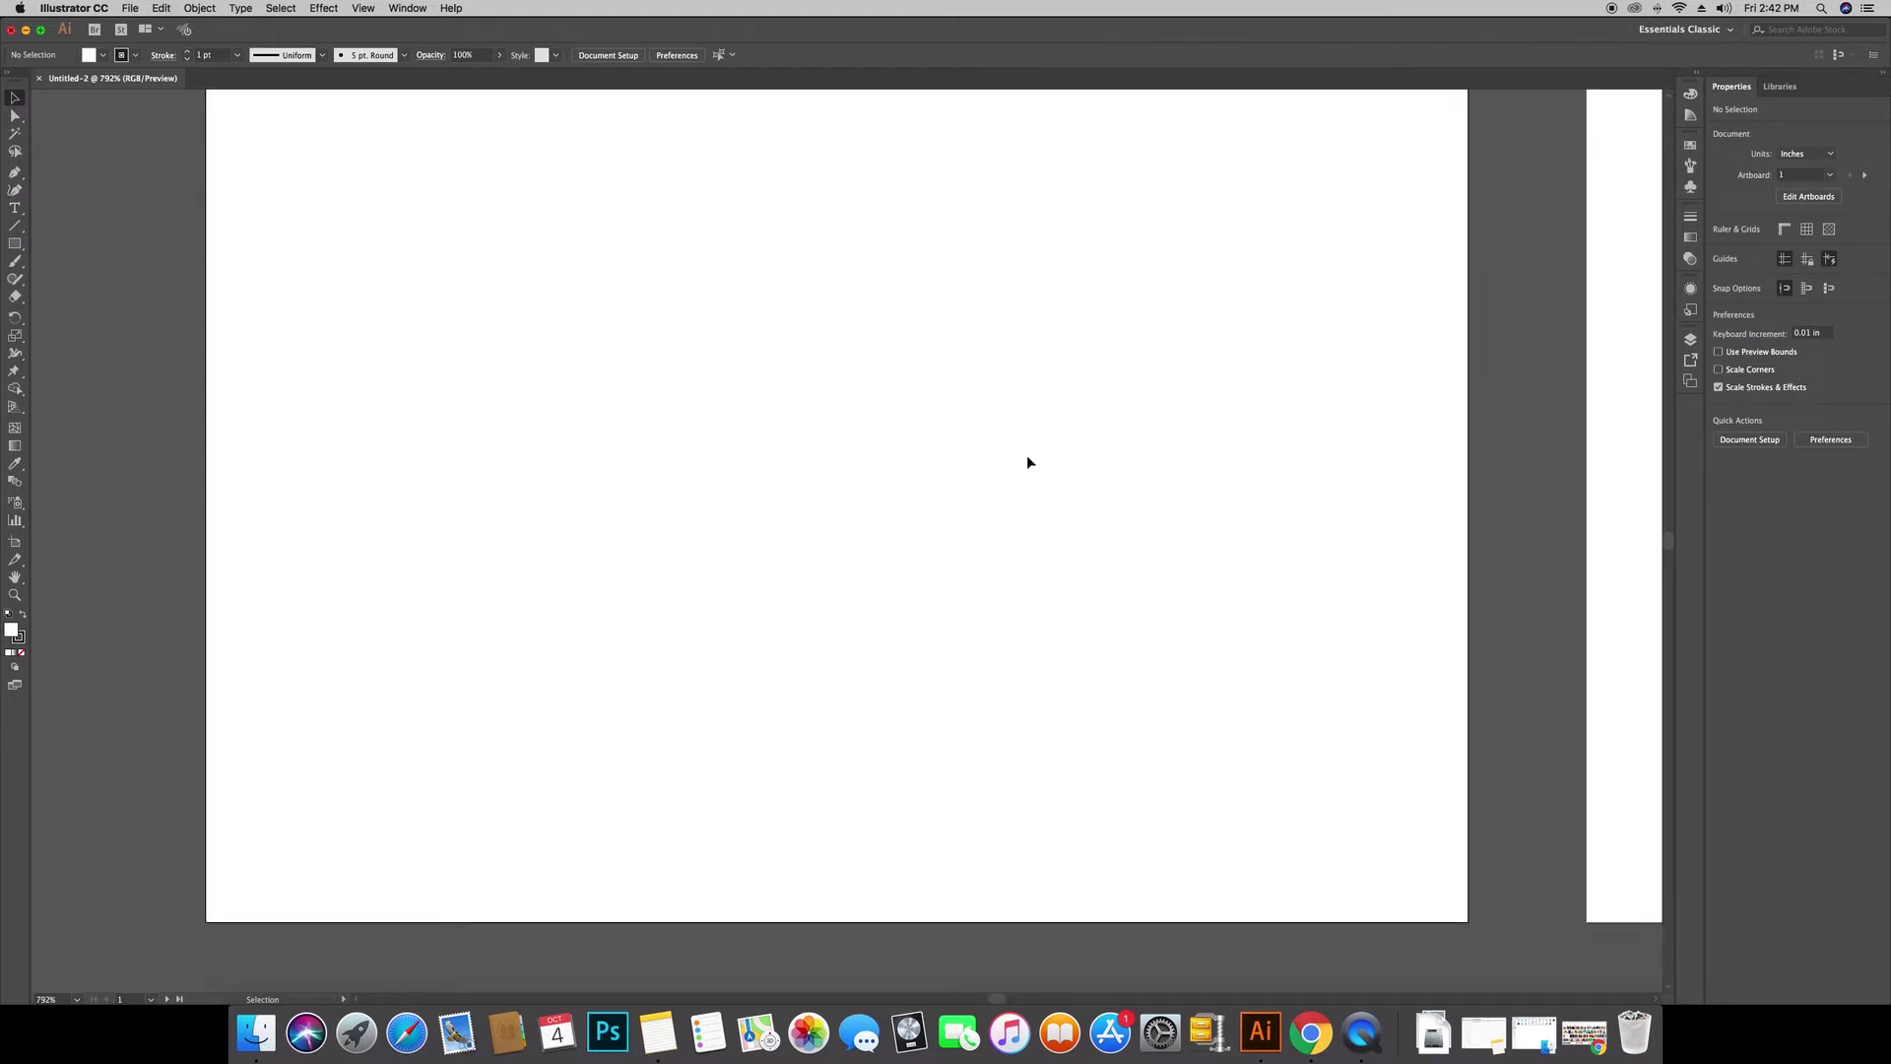
pyautogui.scroll(2, 958, 494)
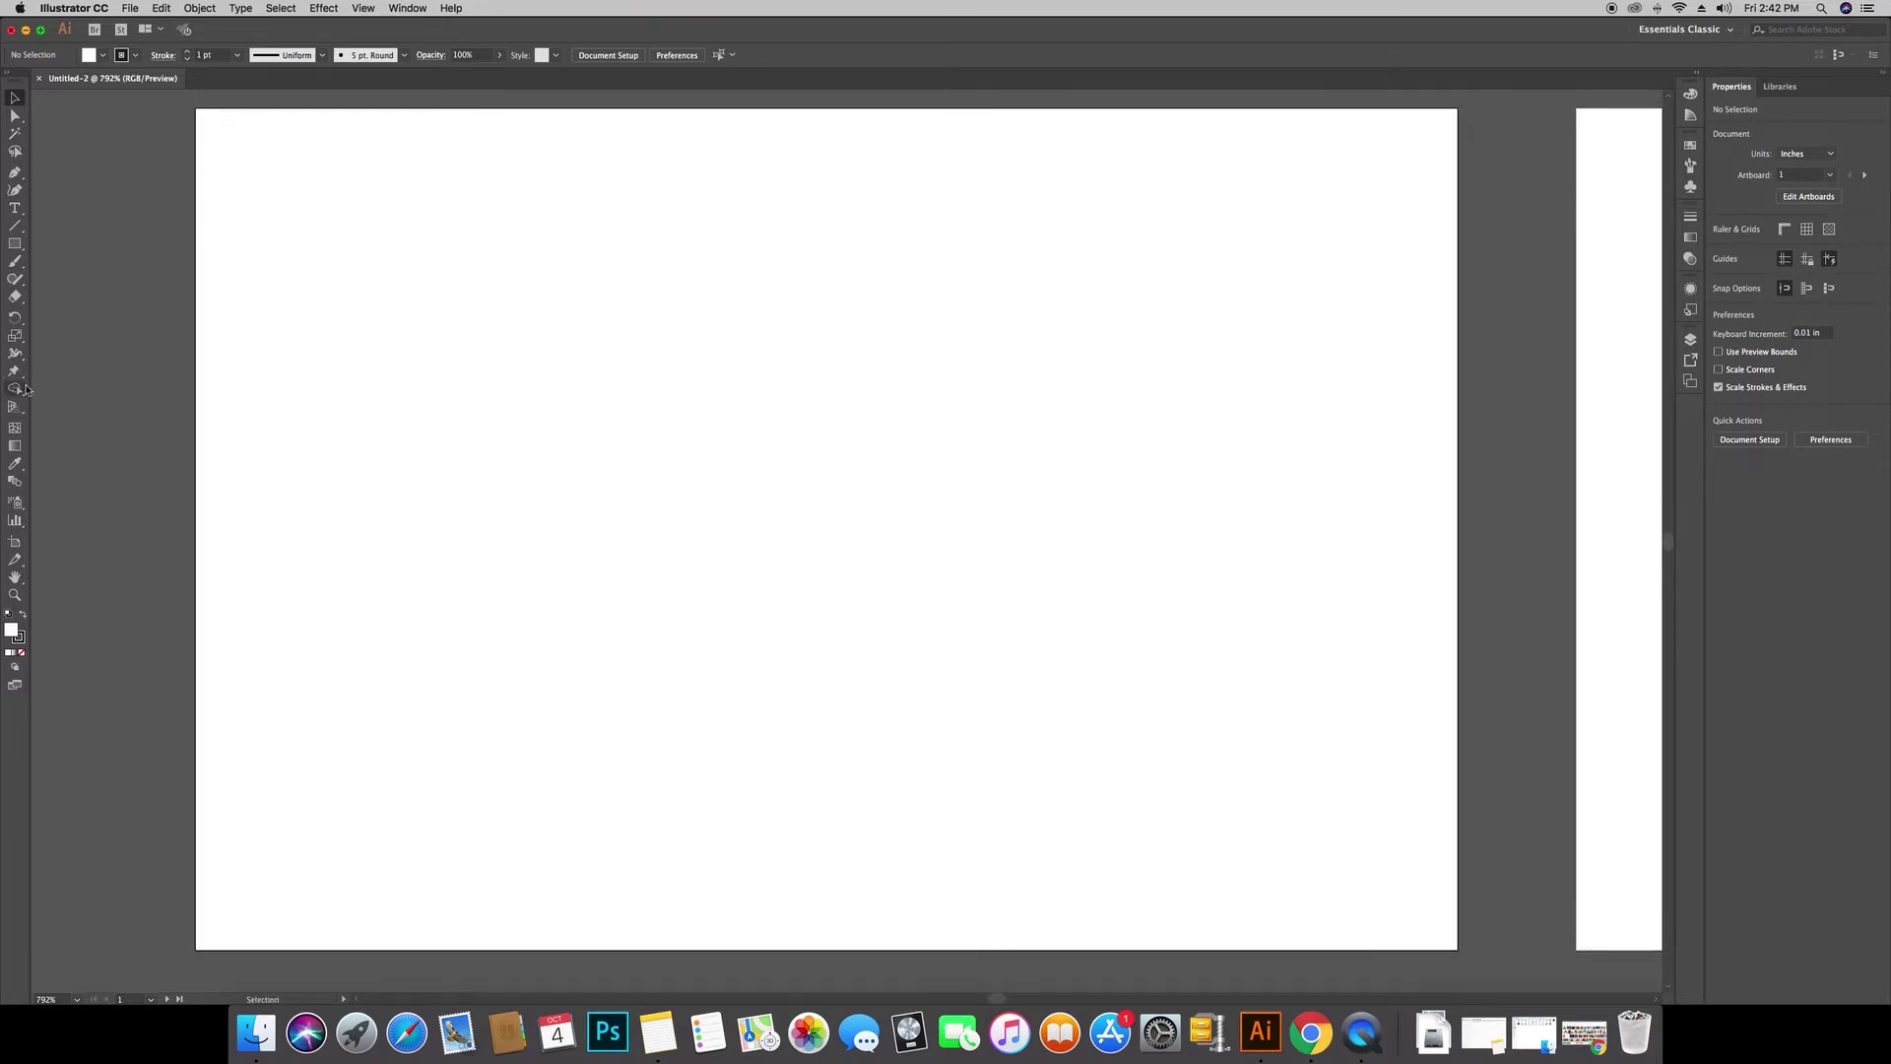
pyautogui.click(10, 72)
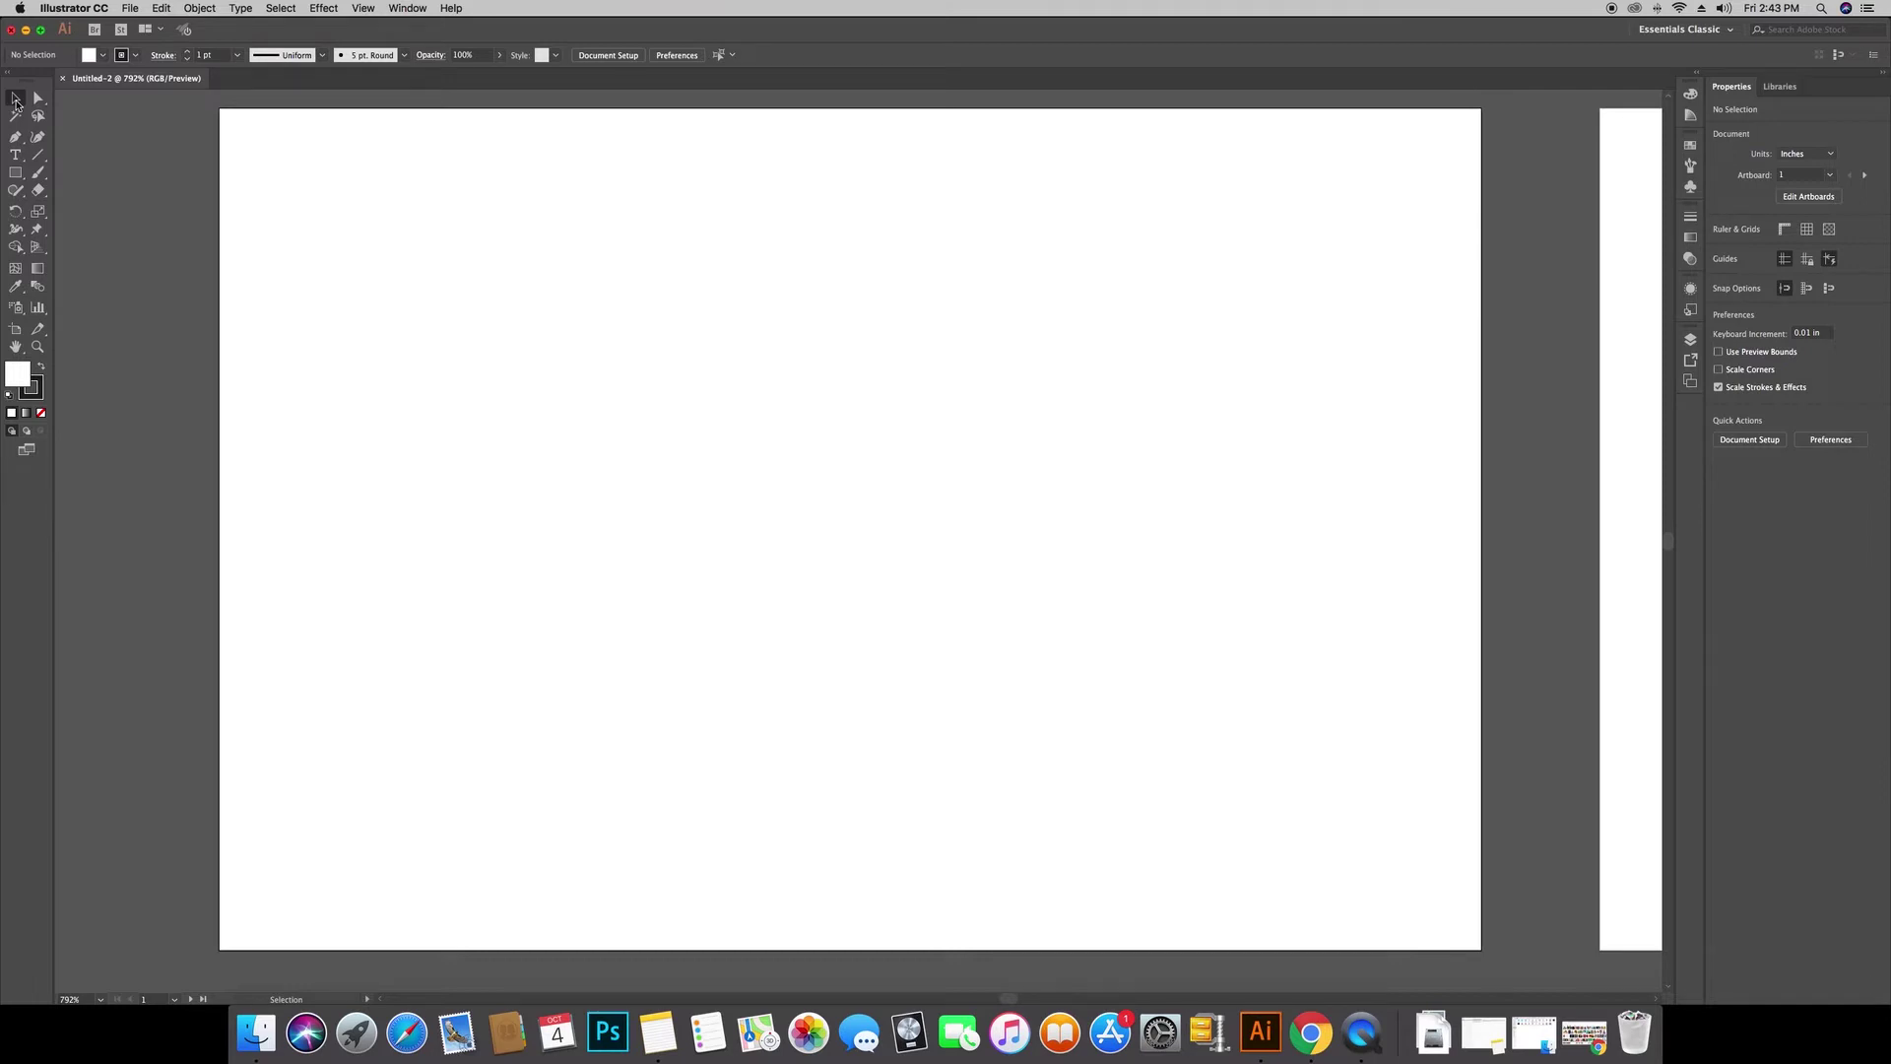
# Swap the fill and stroke colors and draw a black rectangle about 0.87 by 0.86 in on the first artboard
pyautogui.click(15, 175)
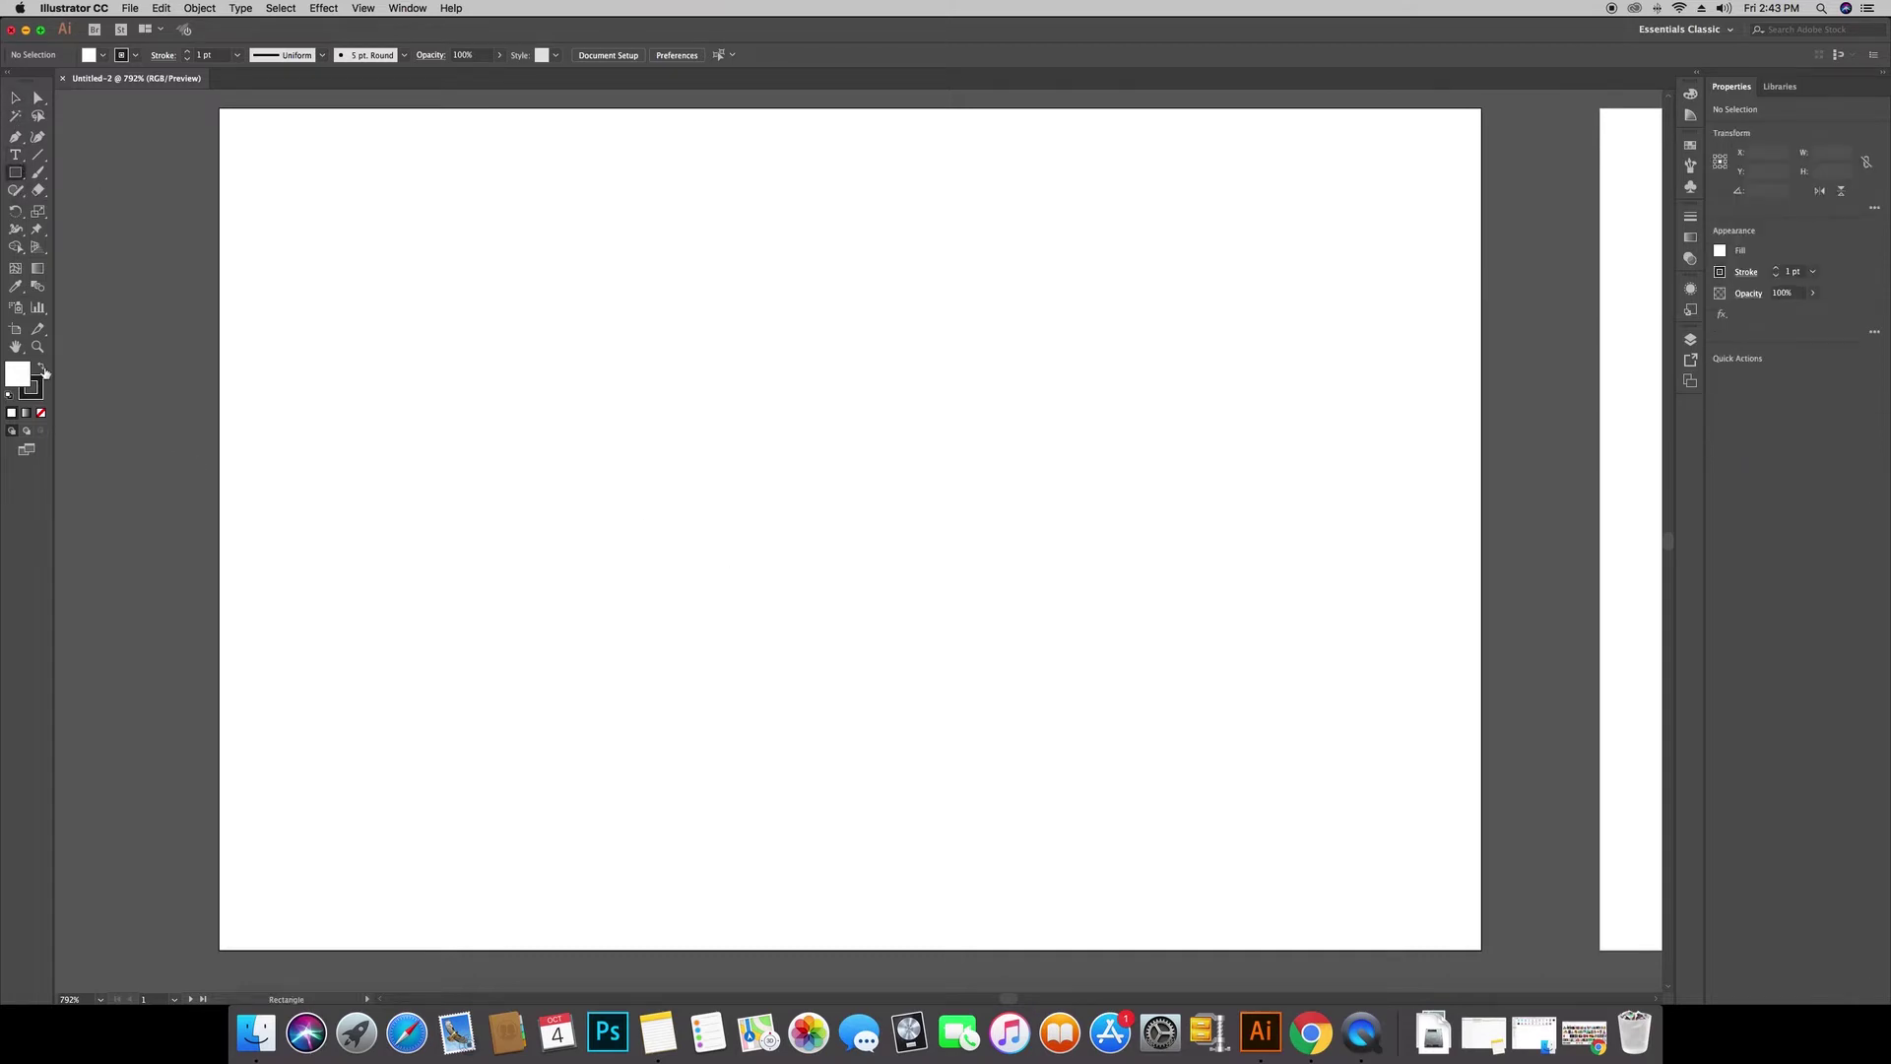
pyautogui.click(41, 368)
pyautogui.moveTo(554, 293)
pyautogui.mouseDown()
pyautogui.moveTo(950, 709)
pyautogui.moveTo(921, 654)
pyautogui.mouseUp()
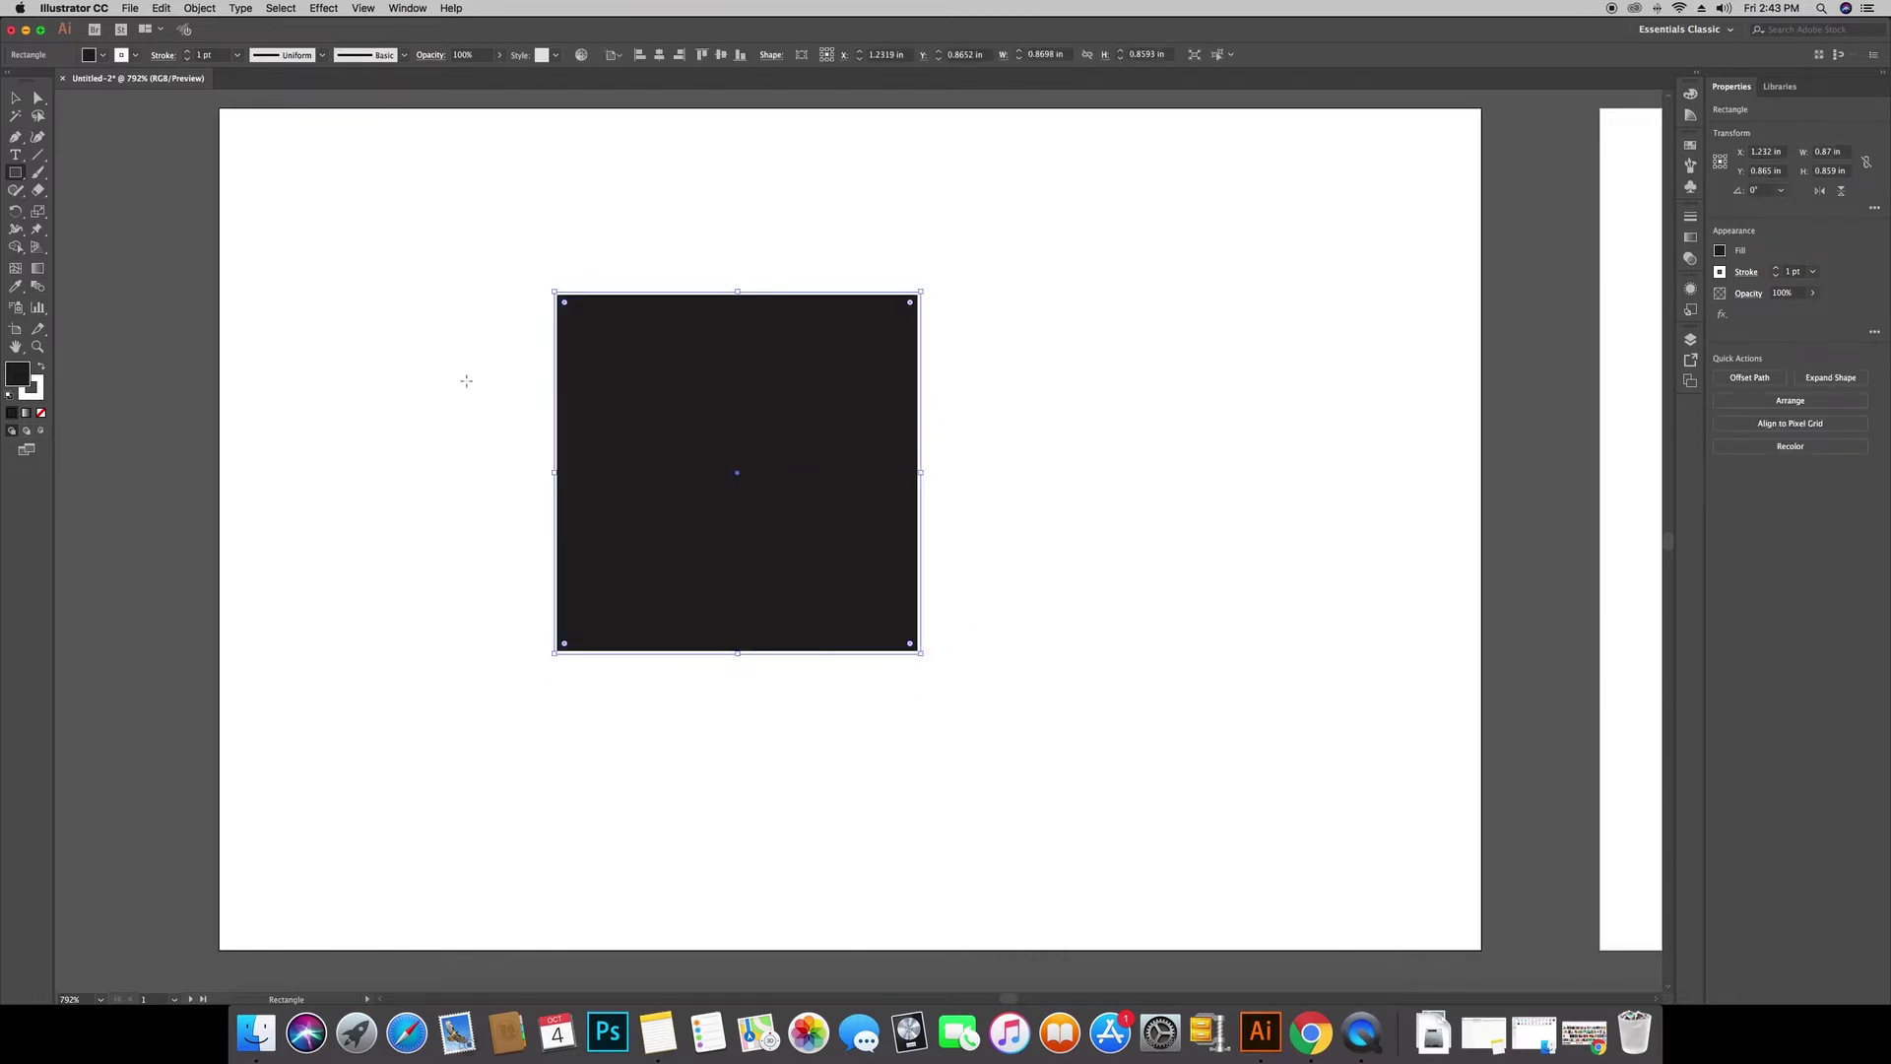
# Move the black rectangle to the right side of the artboard, deselect it, and move it back to the left half
pyautogui.press('v')
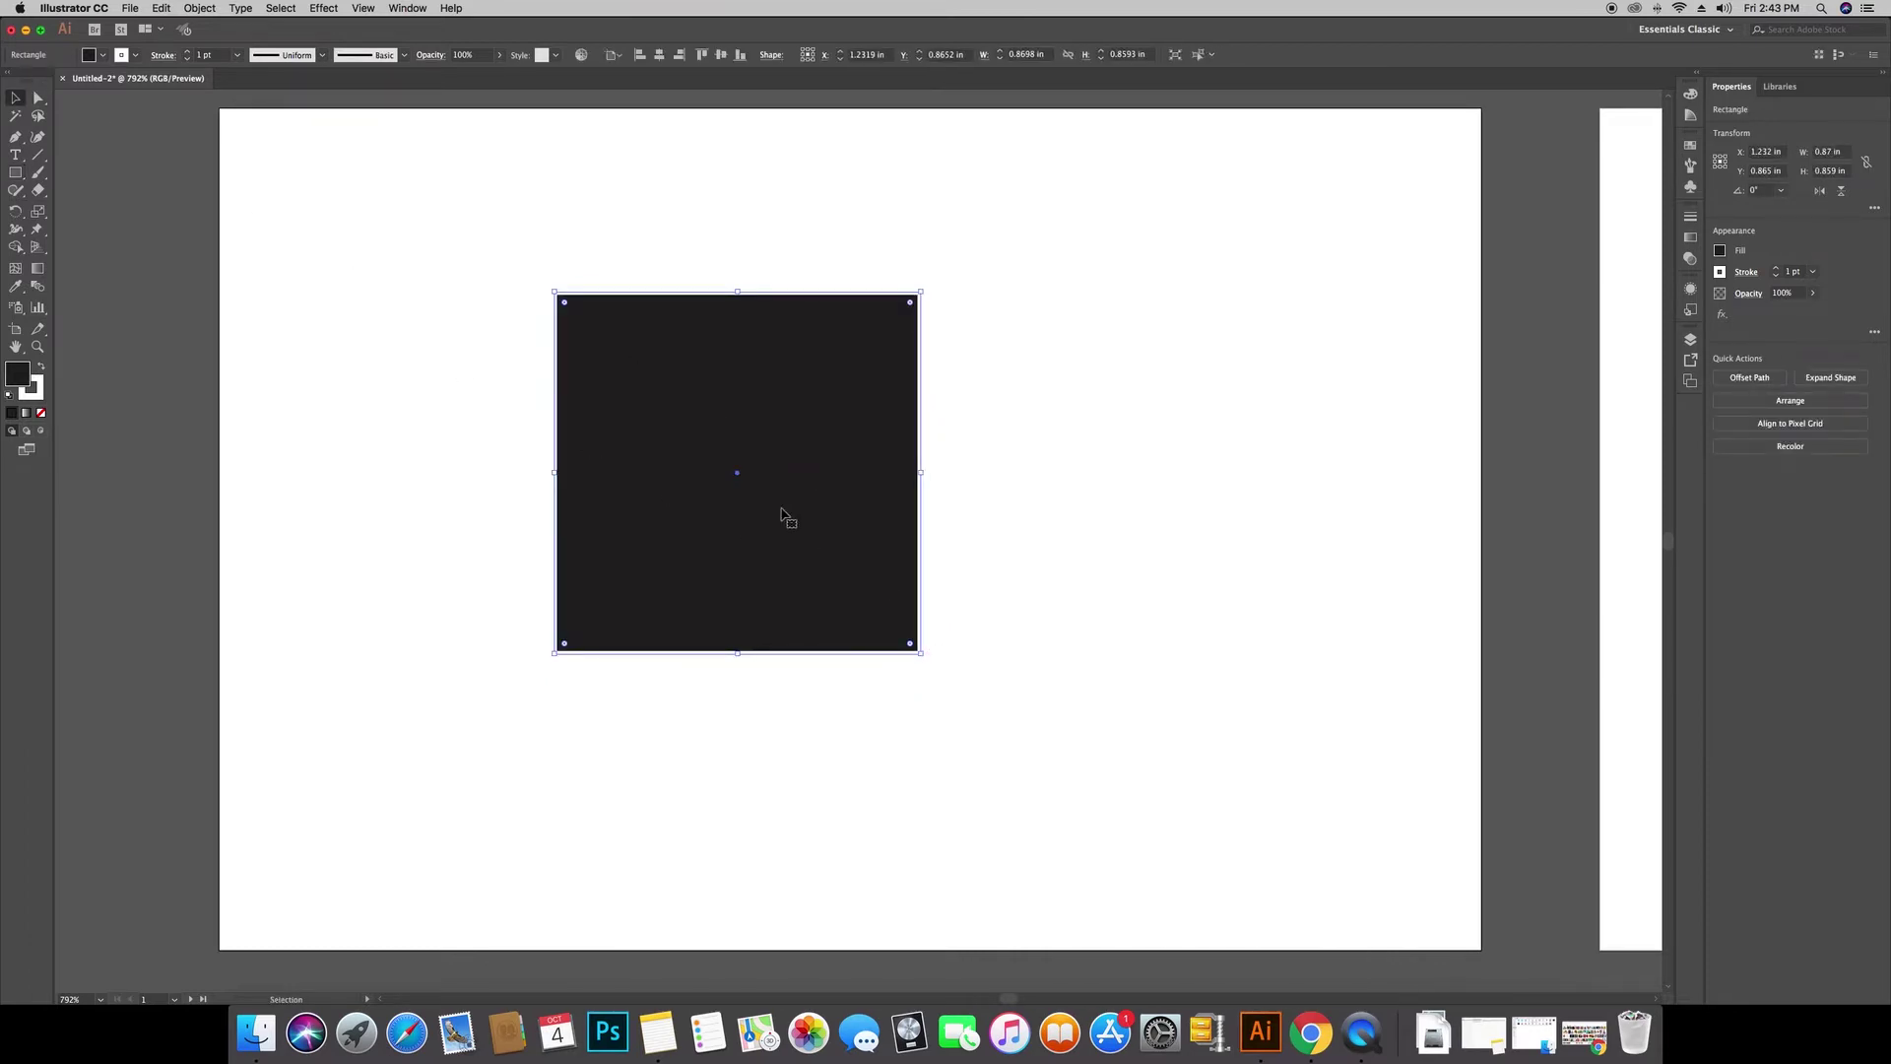
pyautogui.moveTo(764, 518); pyautogui.dragTo(1185, 533)
pyautogui.click(824, 463)
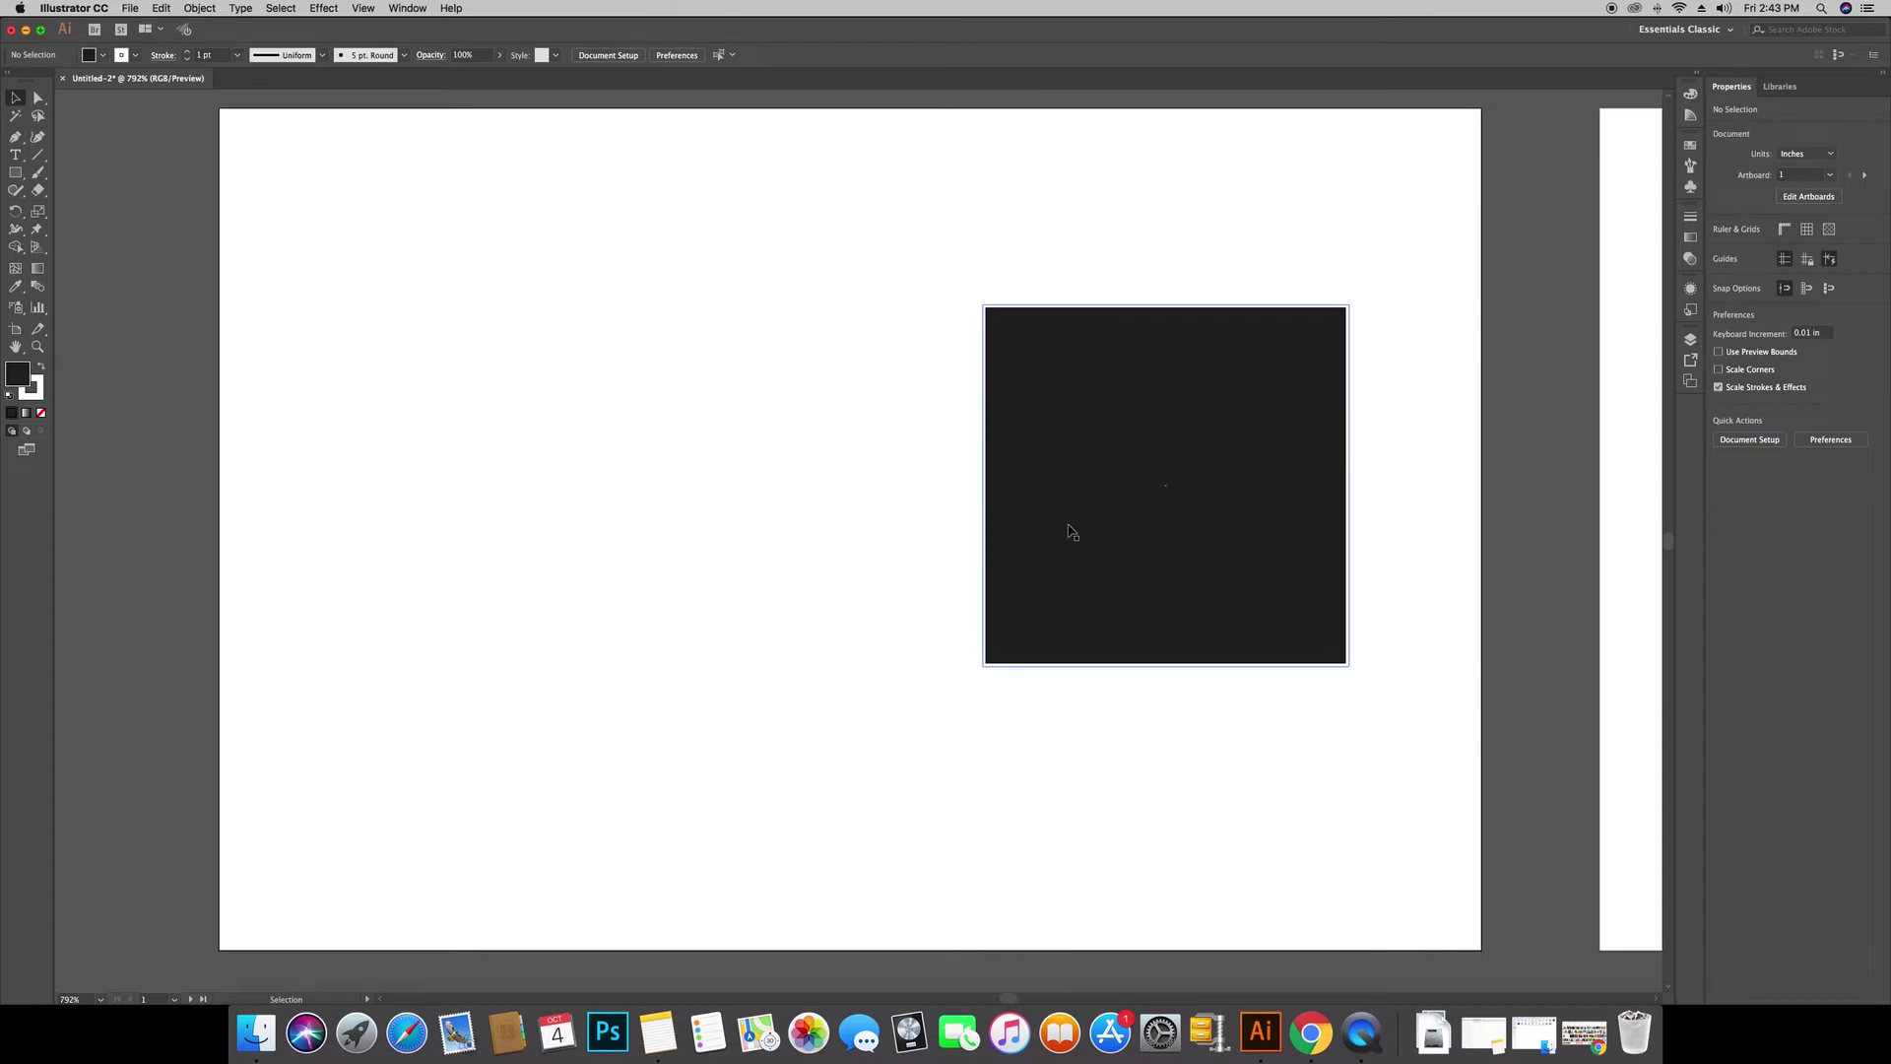
pyautogui.moveTo(1133, 517); pyautogui.dragTo(646, 534)
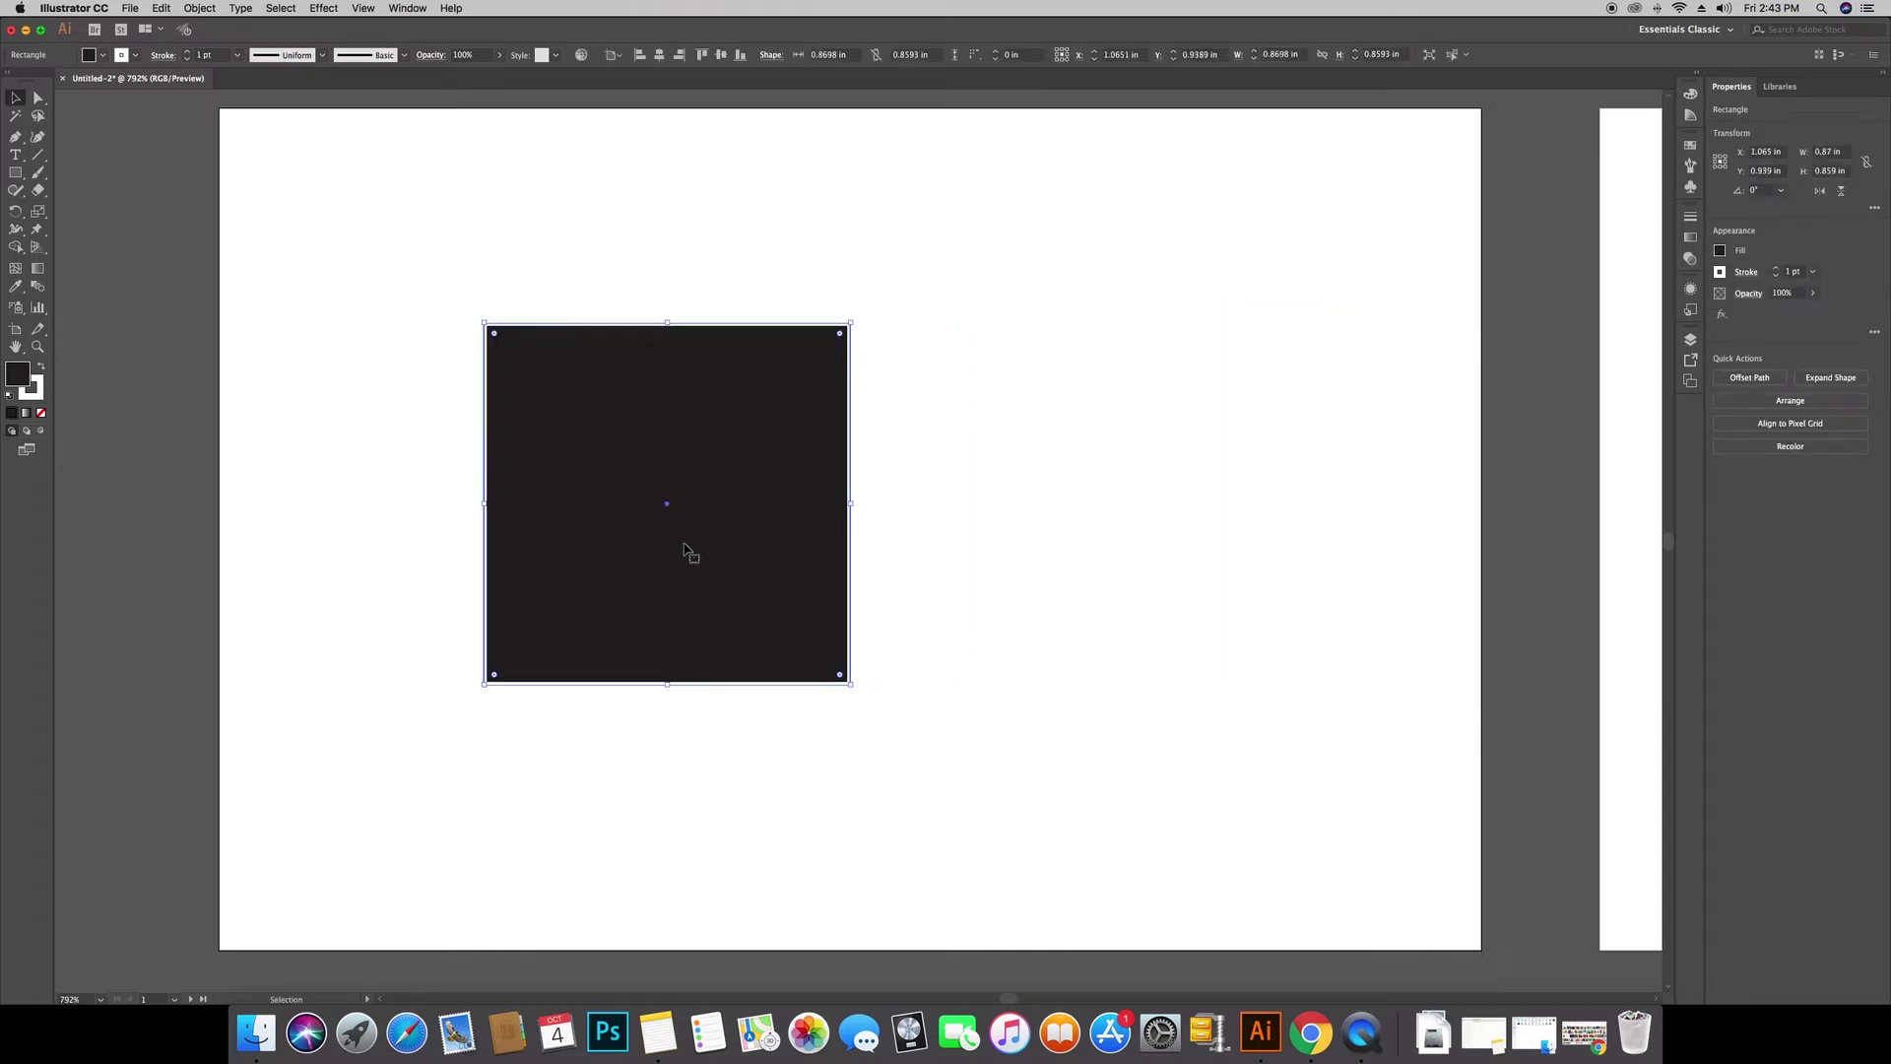
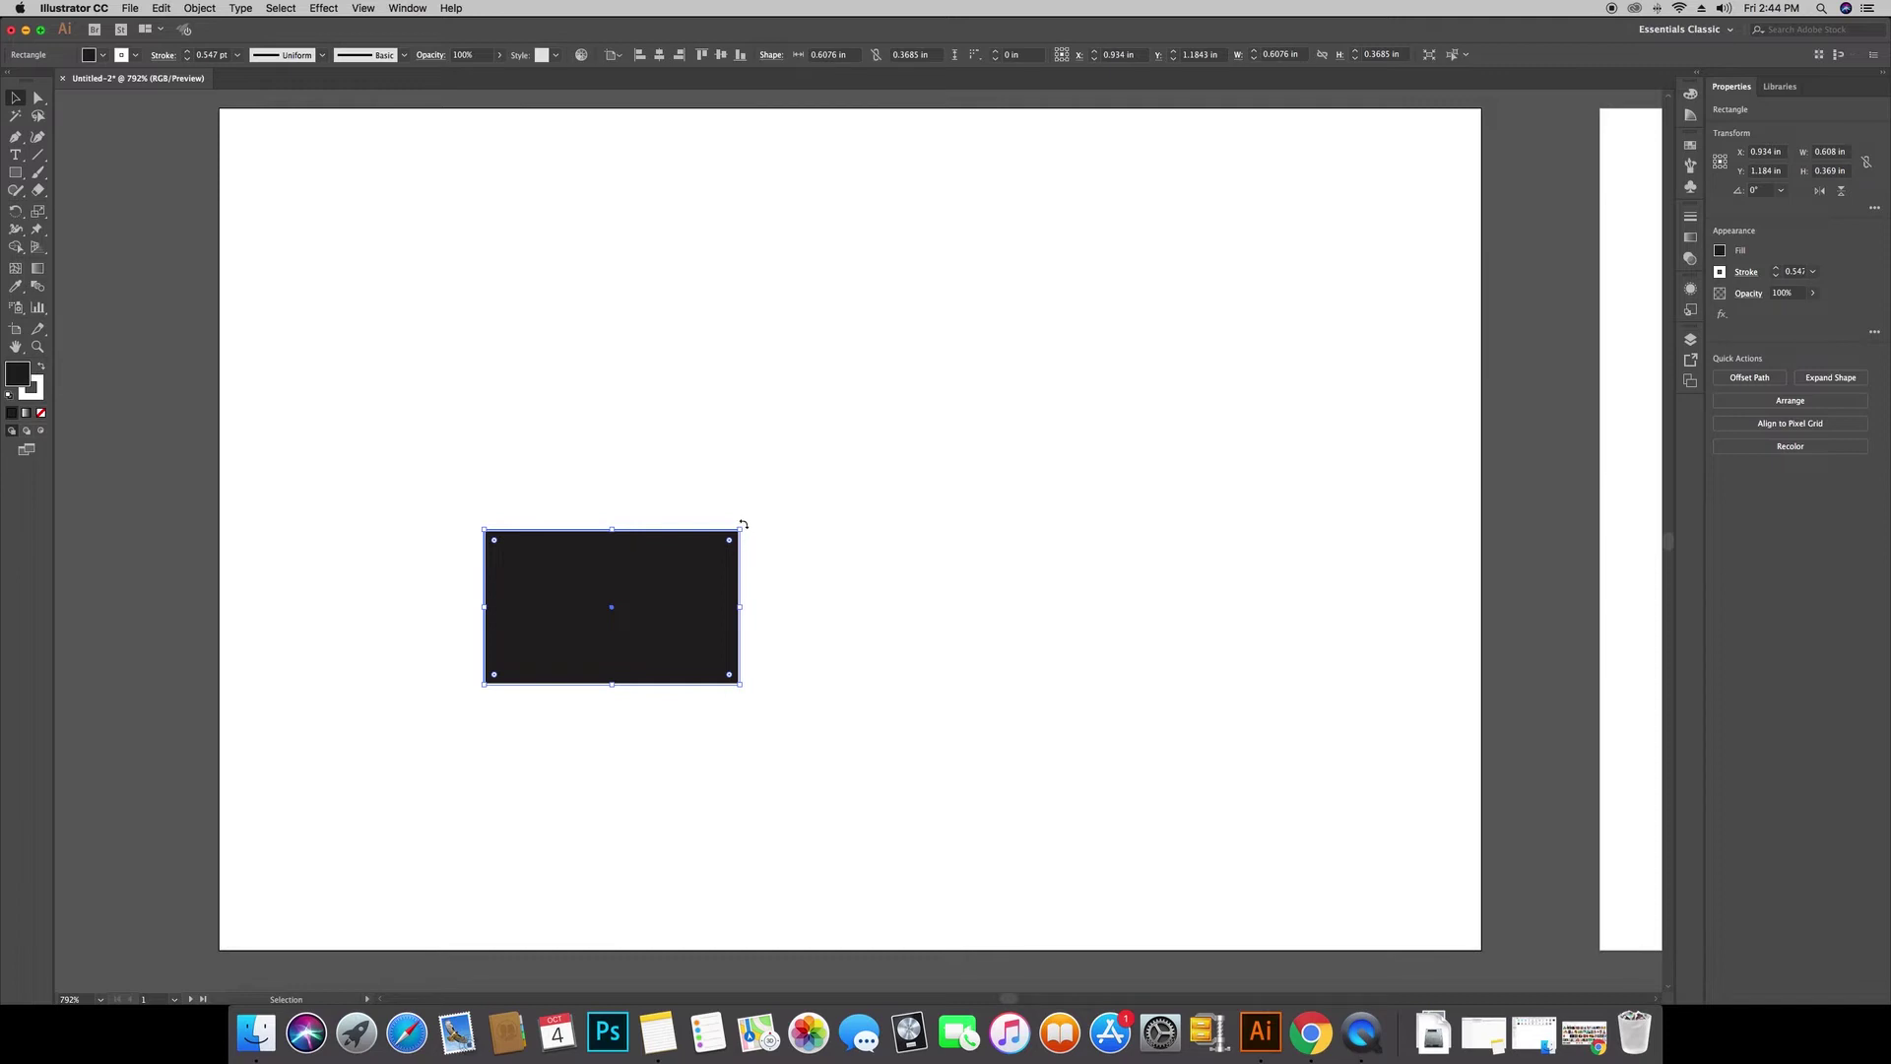
# Rotate the black rectangle about 18° counterclockwise and enlarge it to about 1.13 by 0.83 in
pyautogui.moveTo(744, 525); pyautogui.dragTo(757, 424)
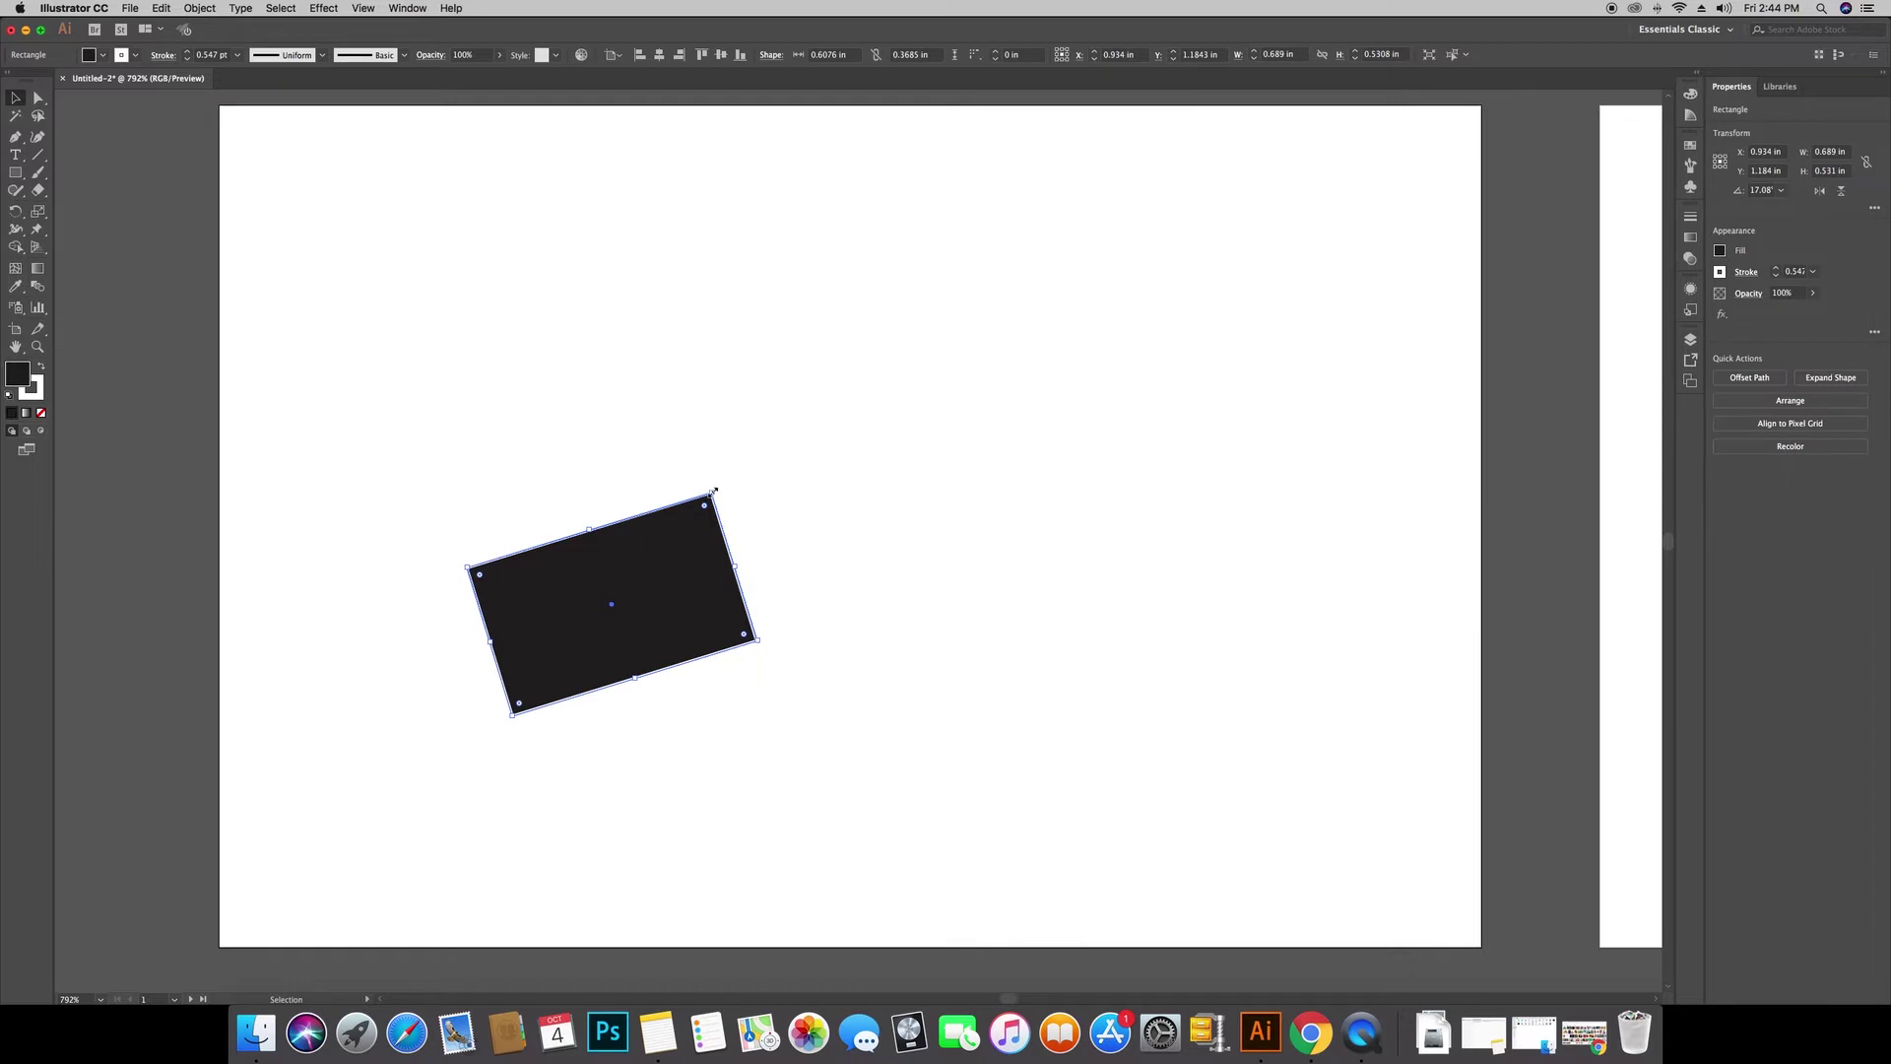
pyautogui.moveTo(714, 492); pyautogui.dragTo(866, 243)
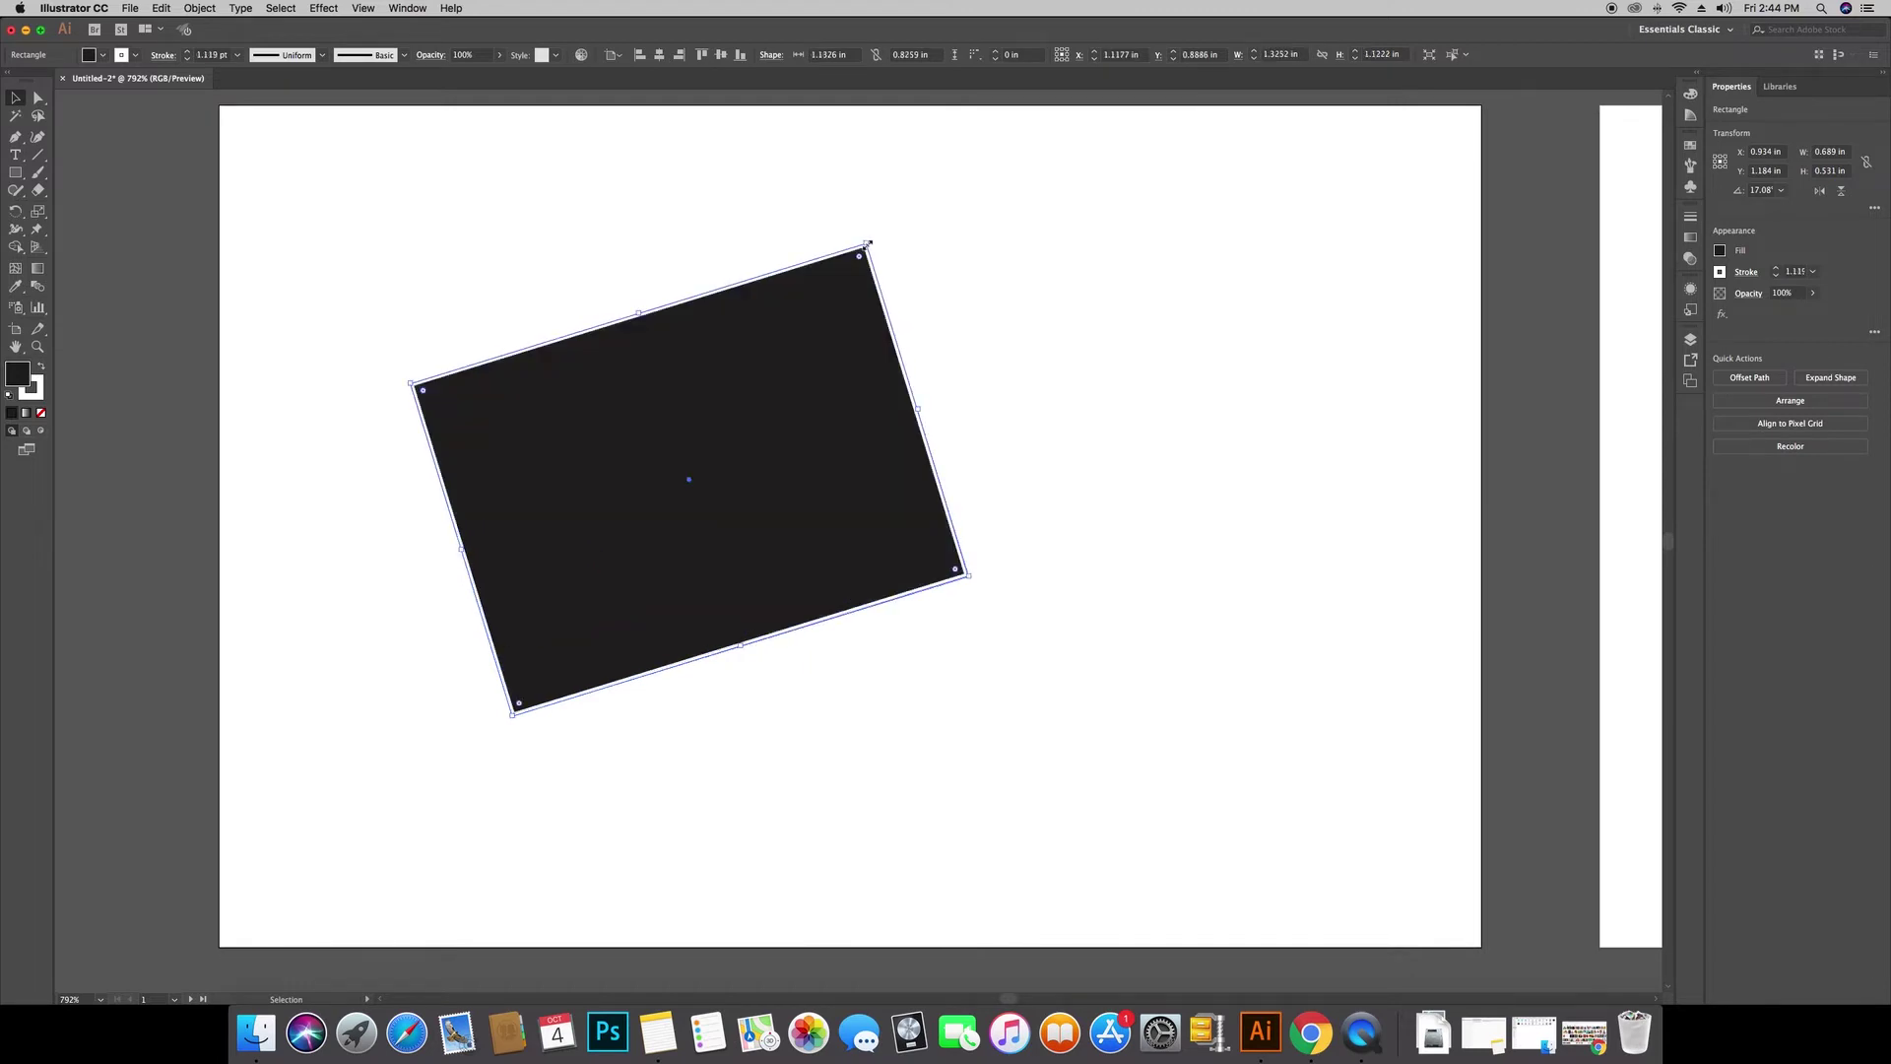
pyautogui.moveTo(717, 460)
pyautogui.mouseDown()
pyautogui.moveTo(777, 511)
pyautogui.moveTo(718, 491)
pyautogui.mouseUp()
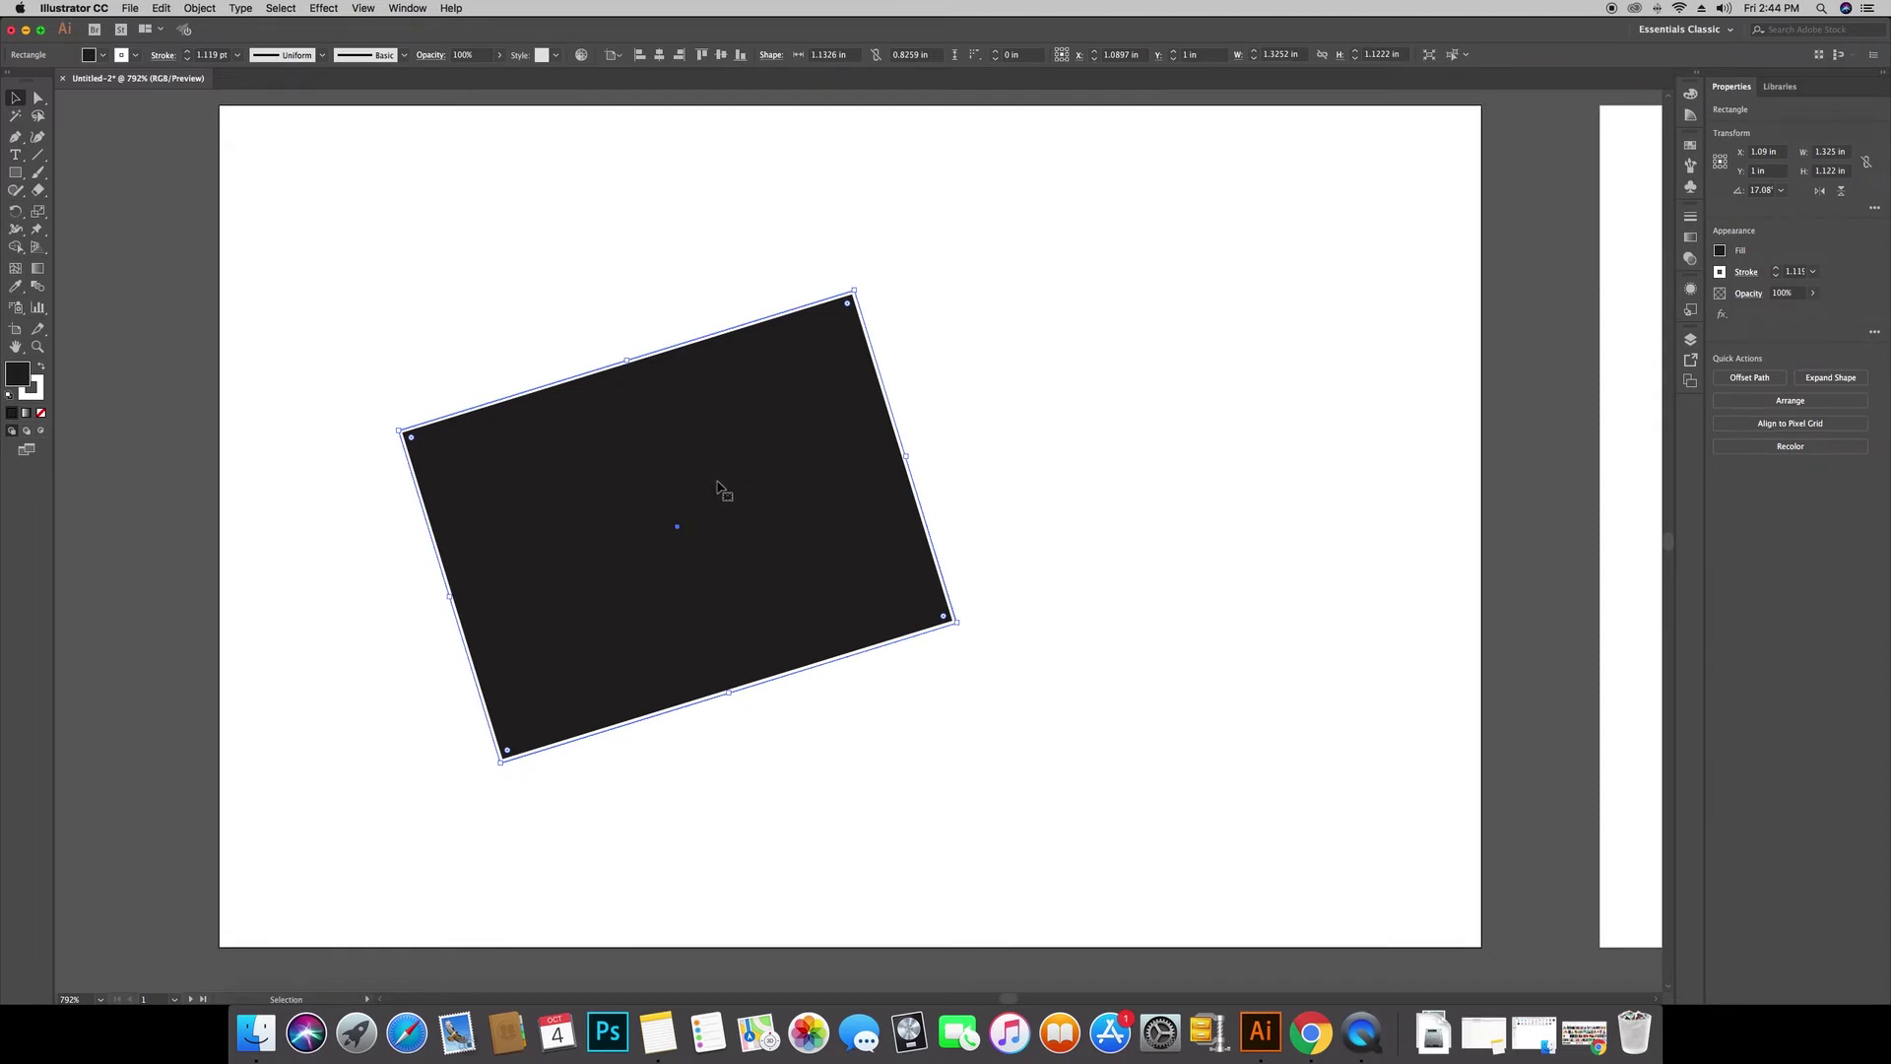
# Delete the rotated rectangle and draw a new upright one about 0.54 by 0.67 in in the artboard's upper-left area
pyautogui.press('Delete')
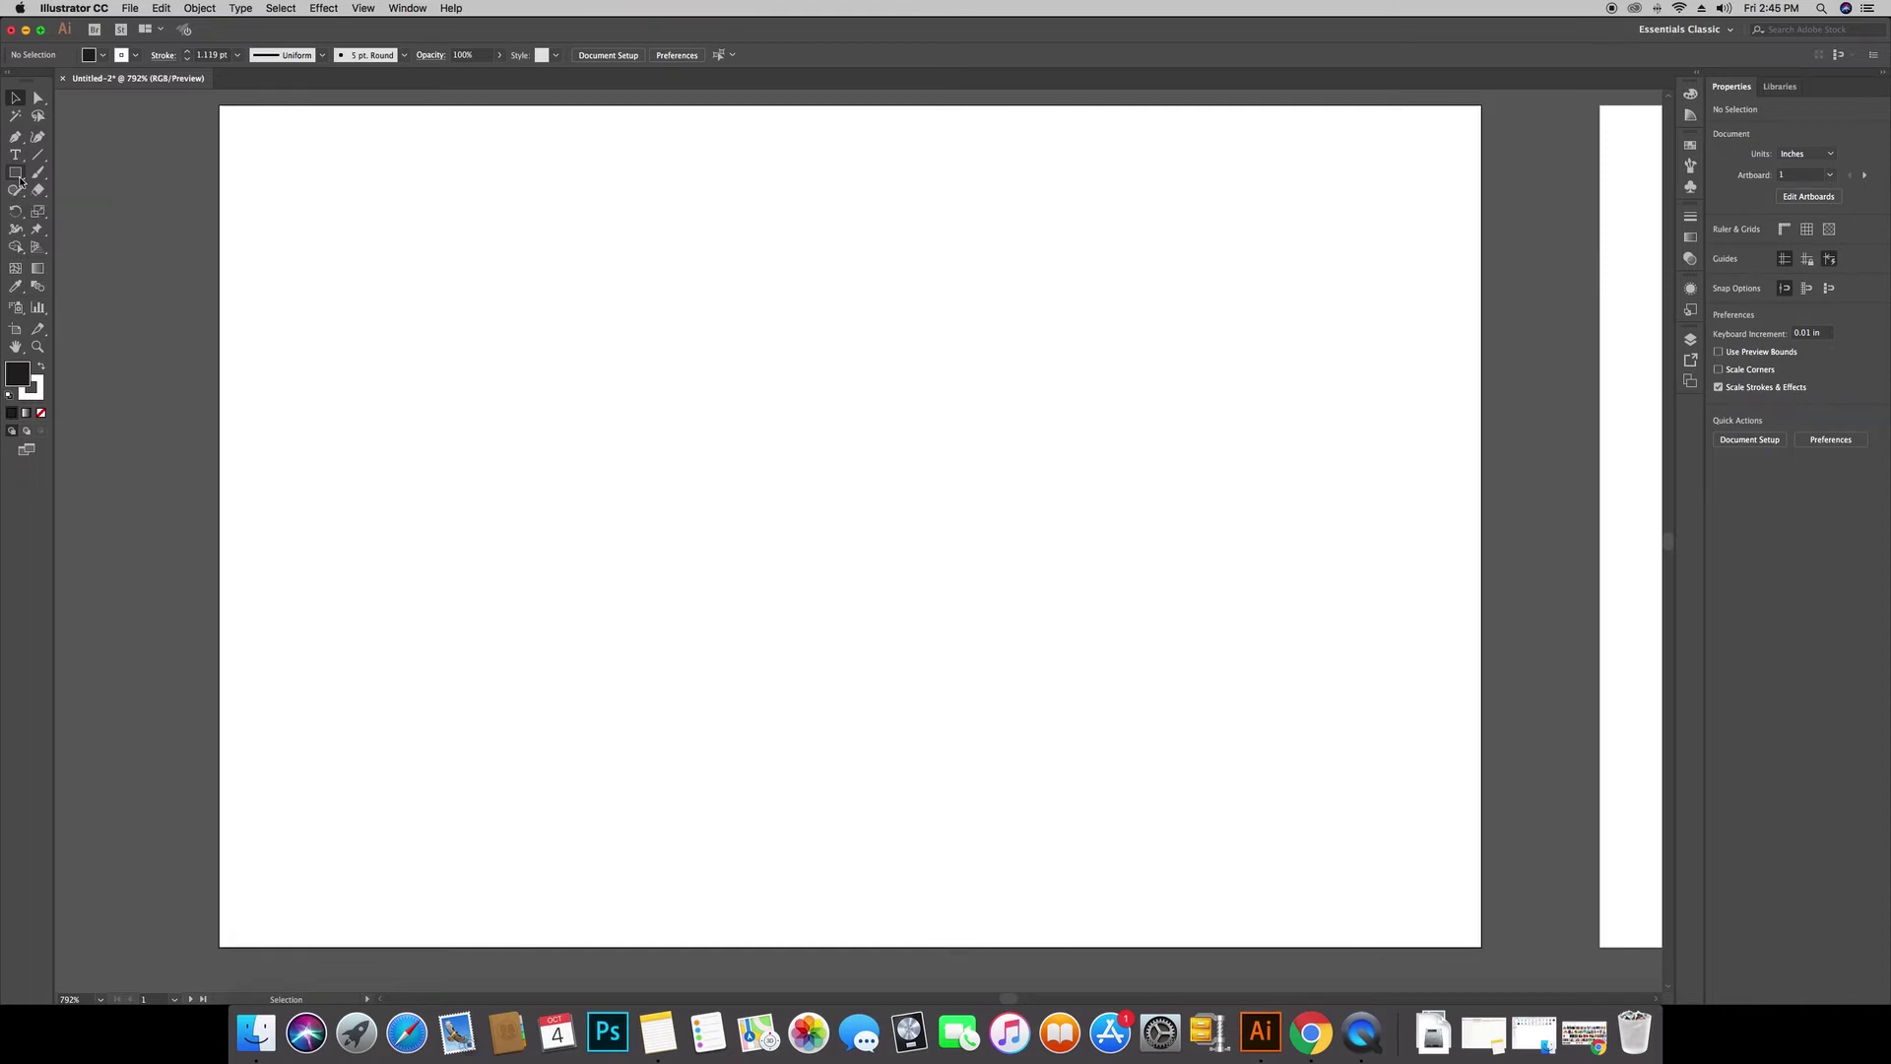
pyautogui.click(19, 177)
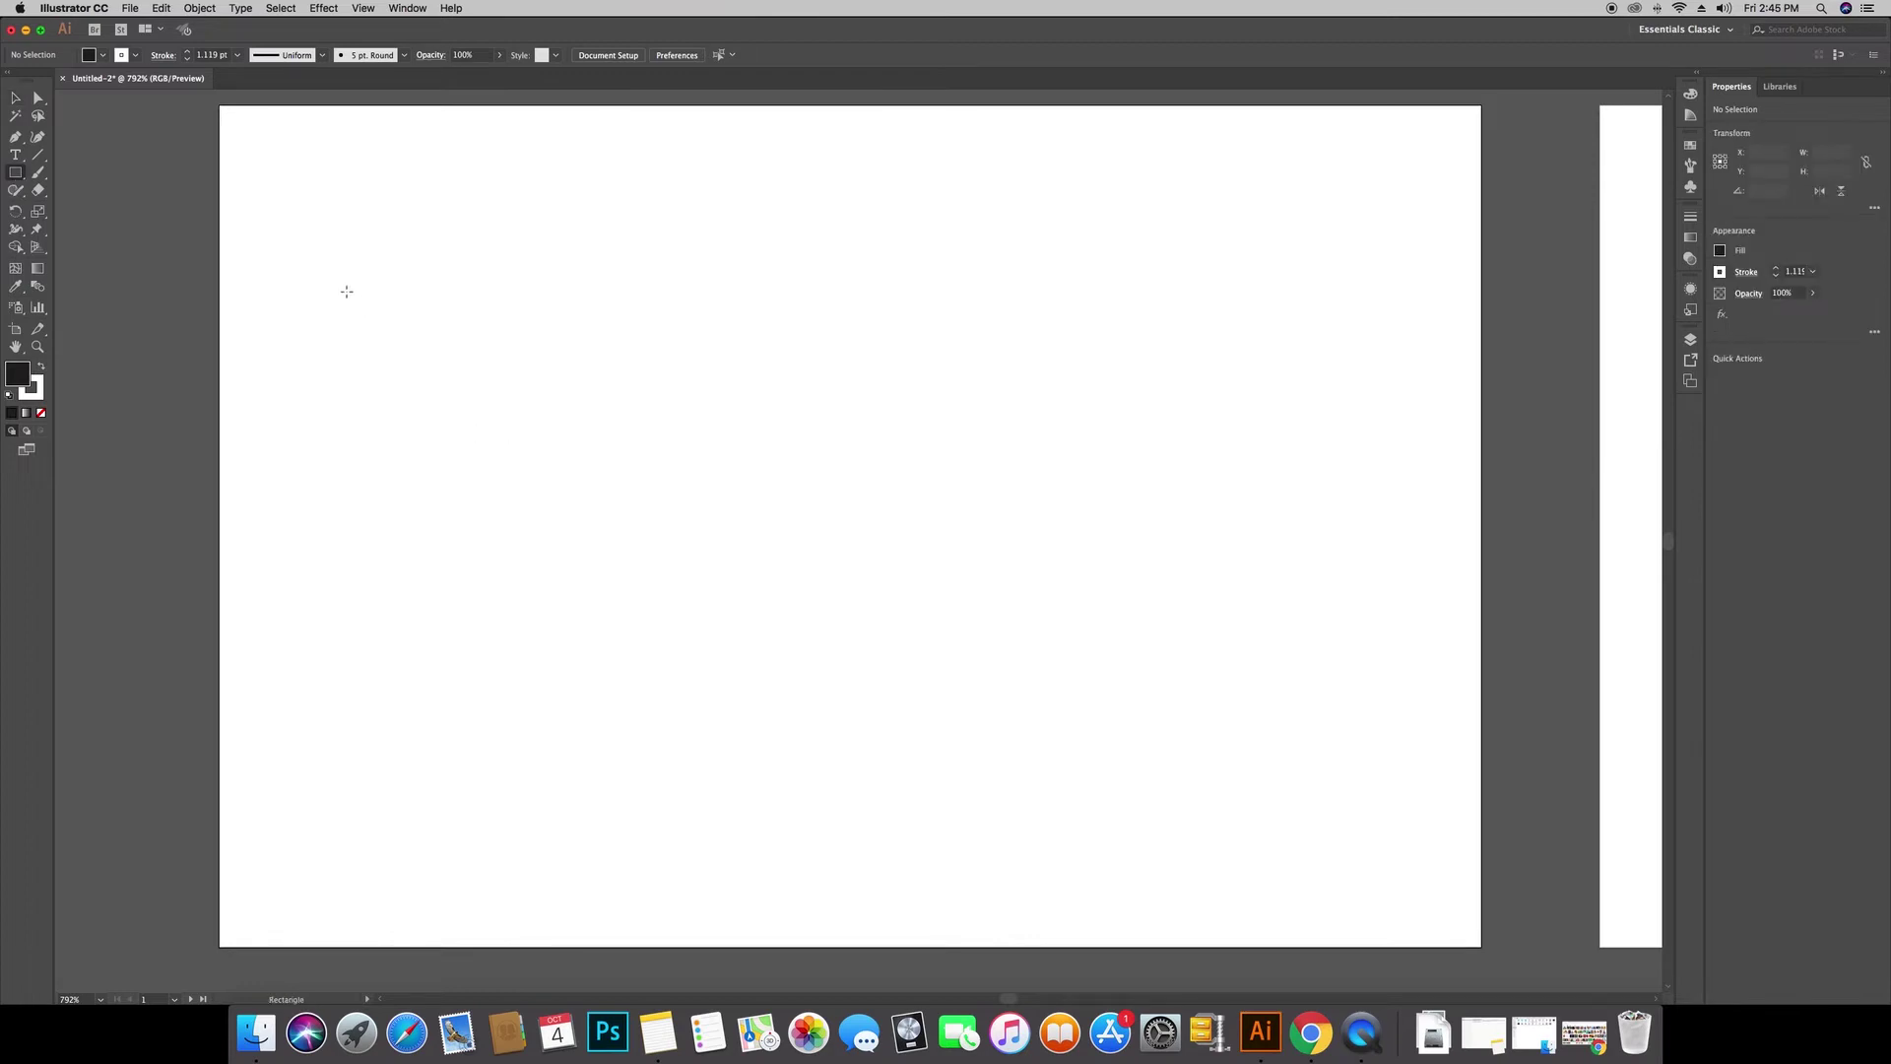
pyautogui.moveTo(334, 283); pyautogui.dragTo(583, 576)
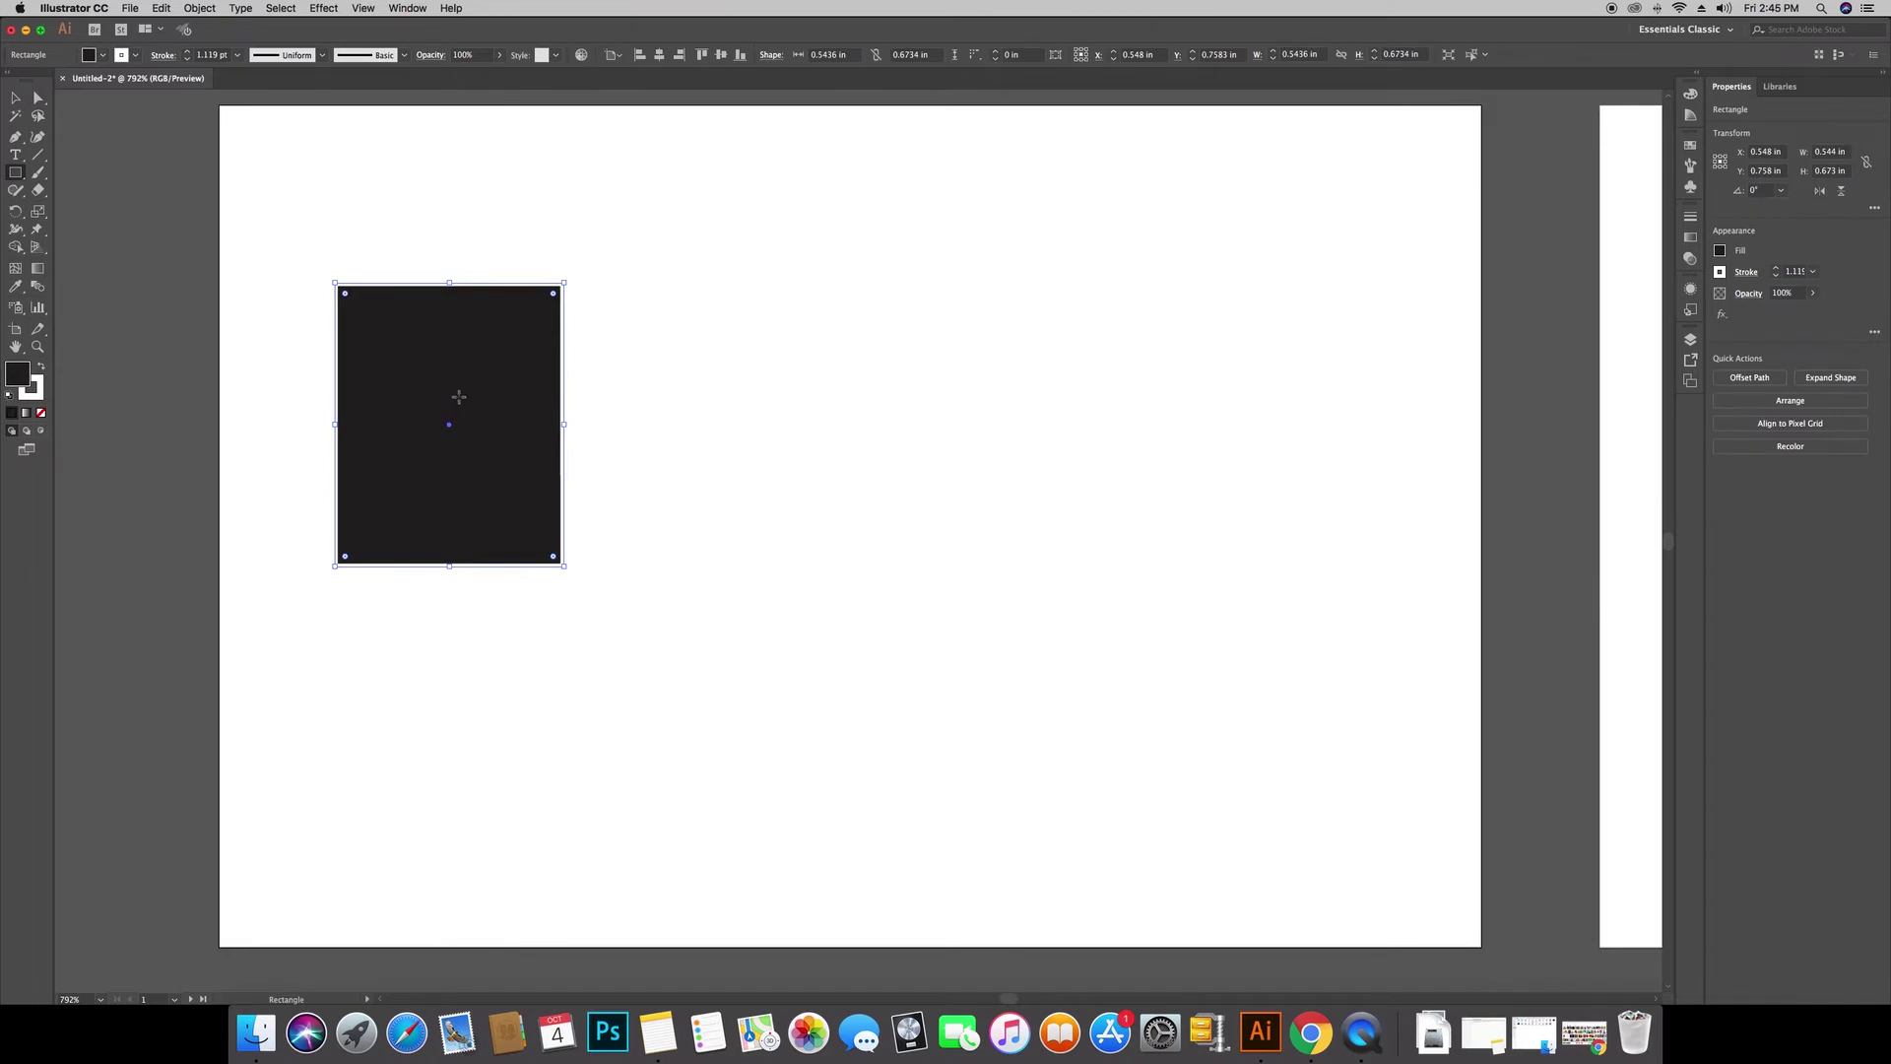
pyautogui.click(14, 98)
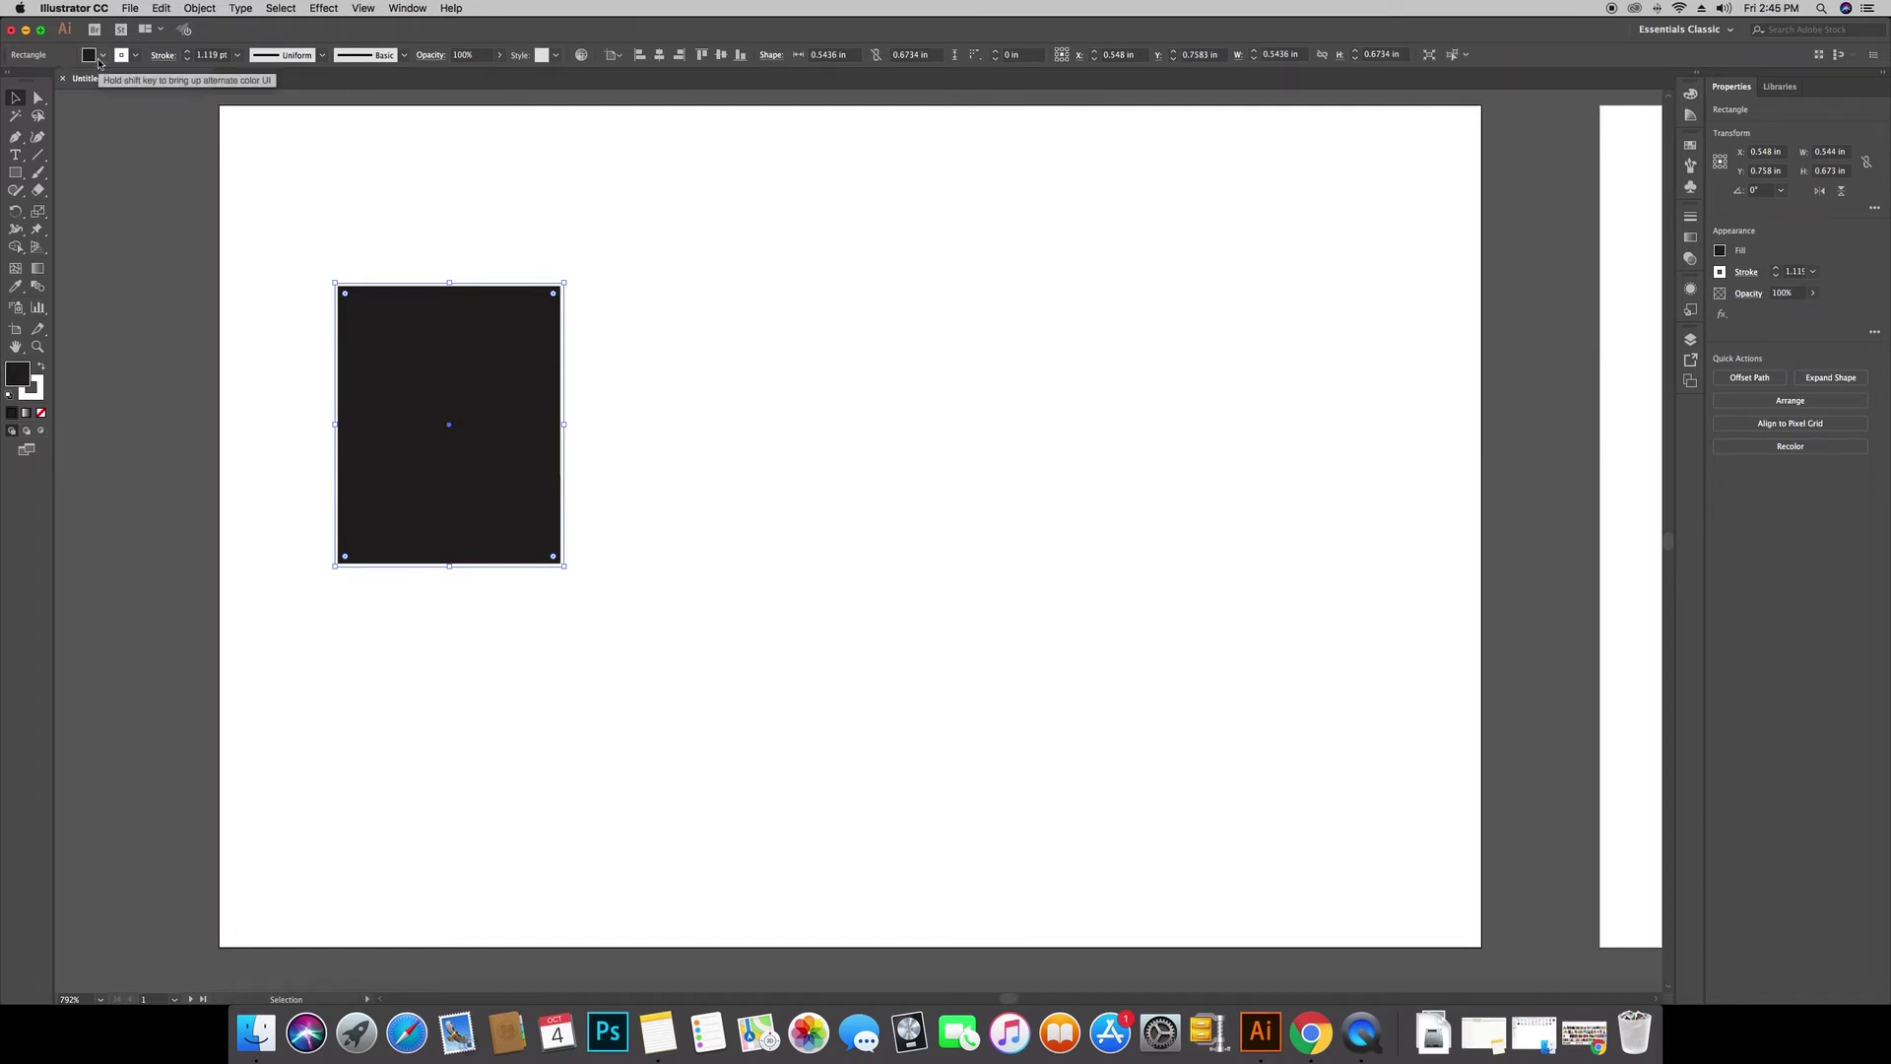
# Try red swatches as the rectangle's fill and settle on a medium blue fill
pyautogui.click(98, 64)
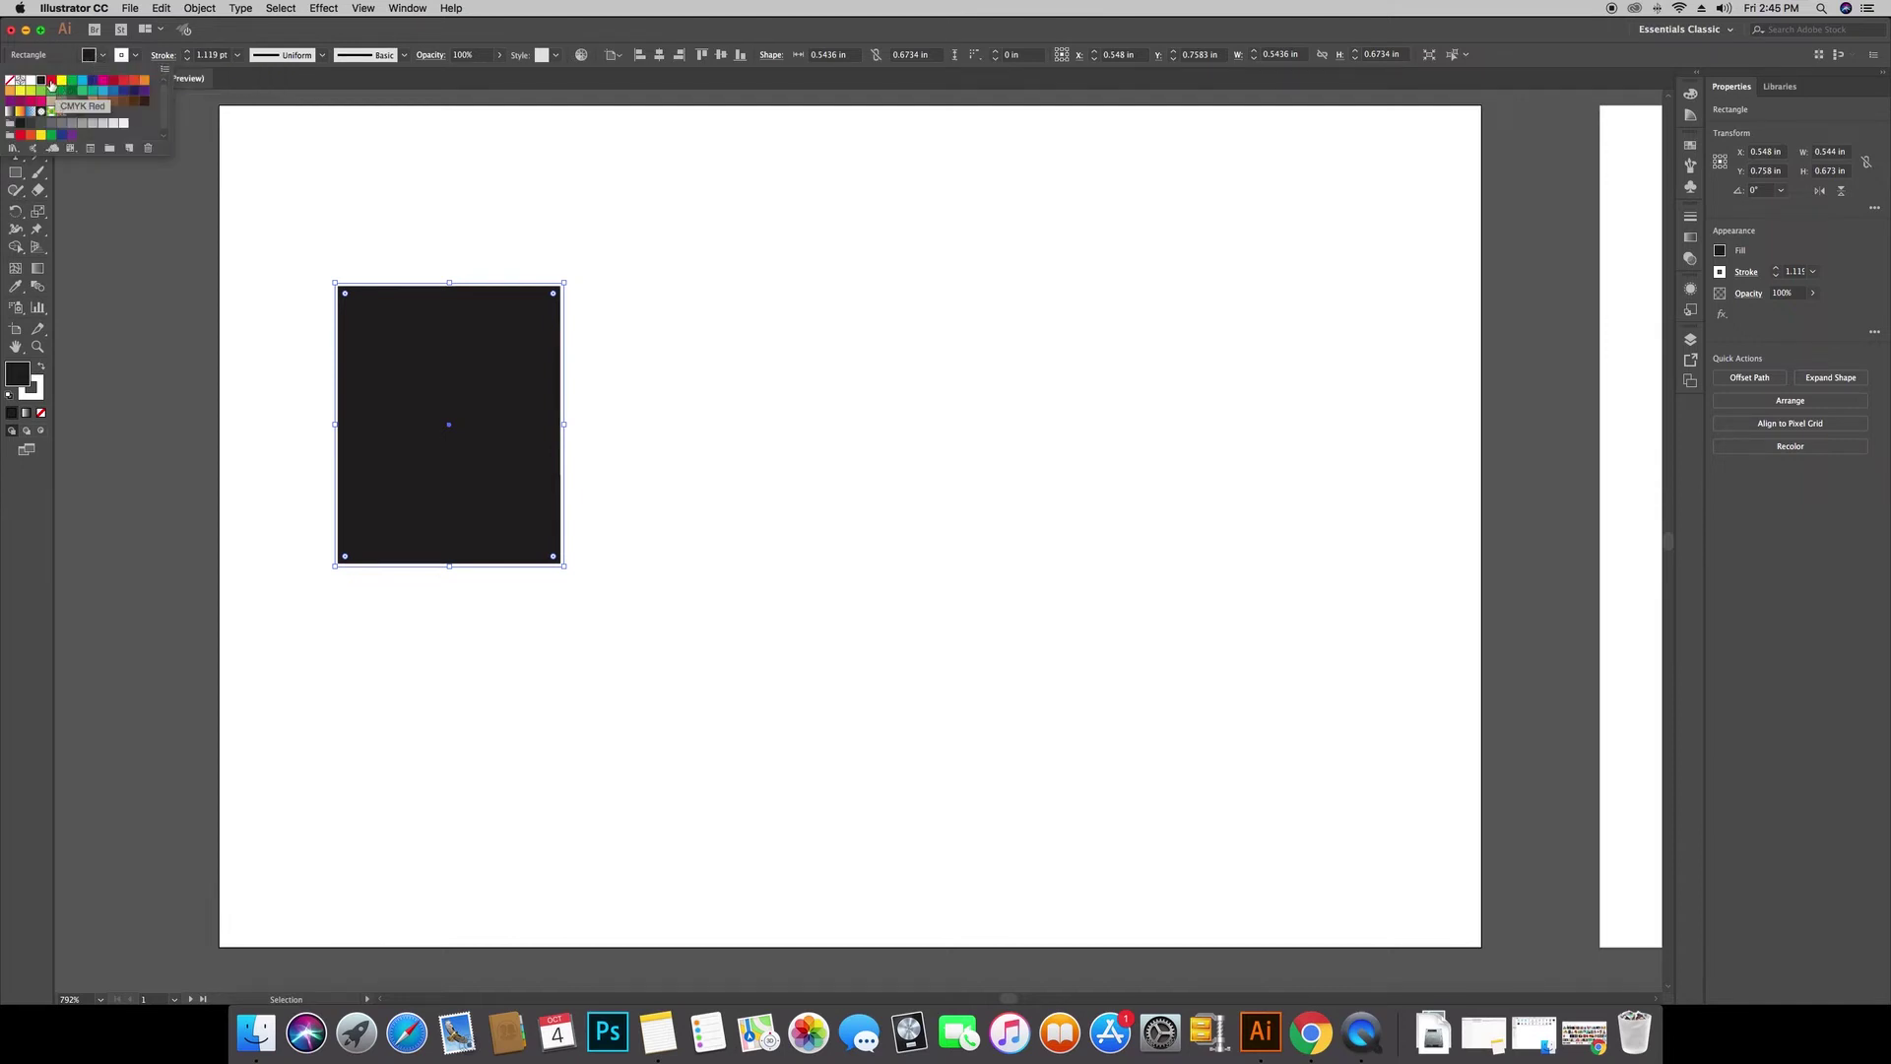
pyautogui.click(51, 83)
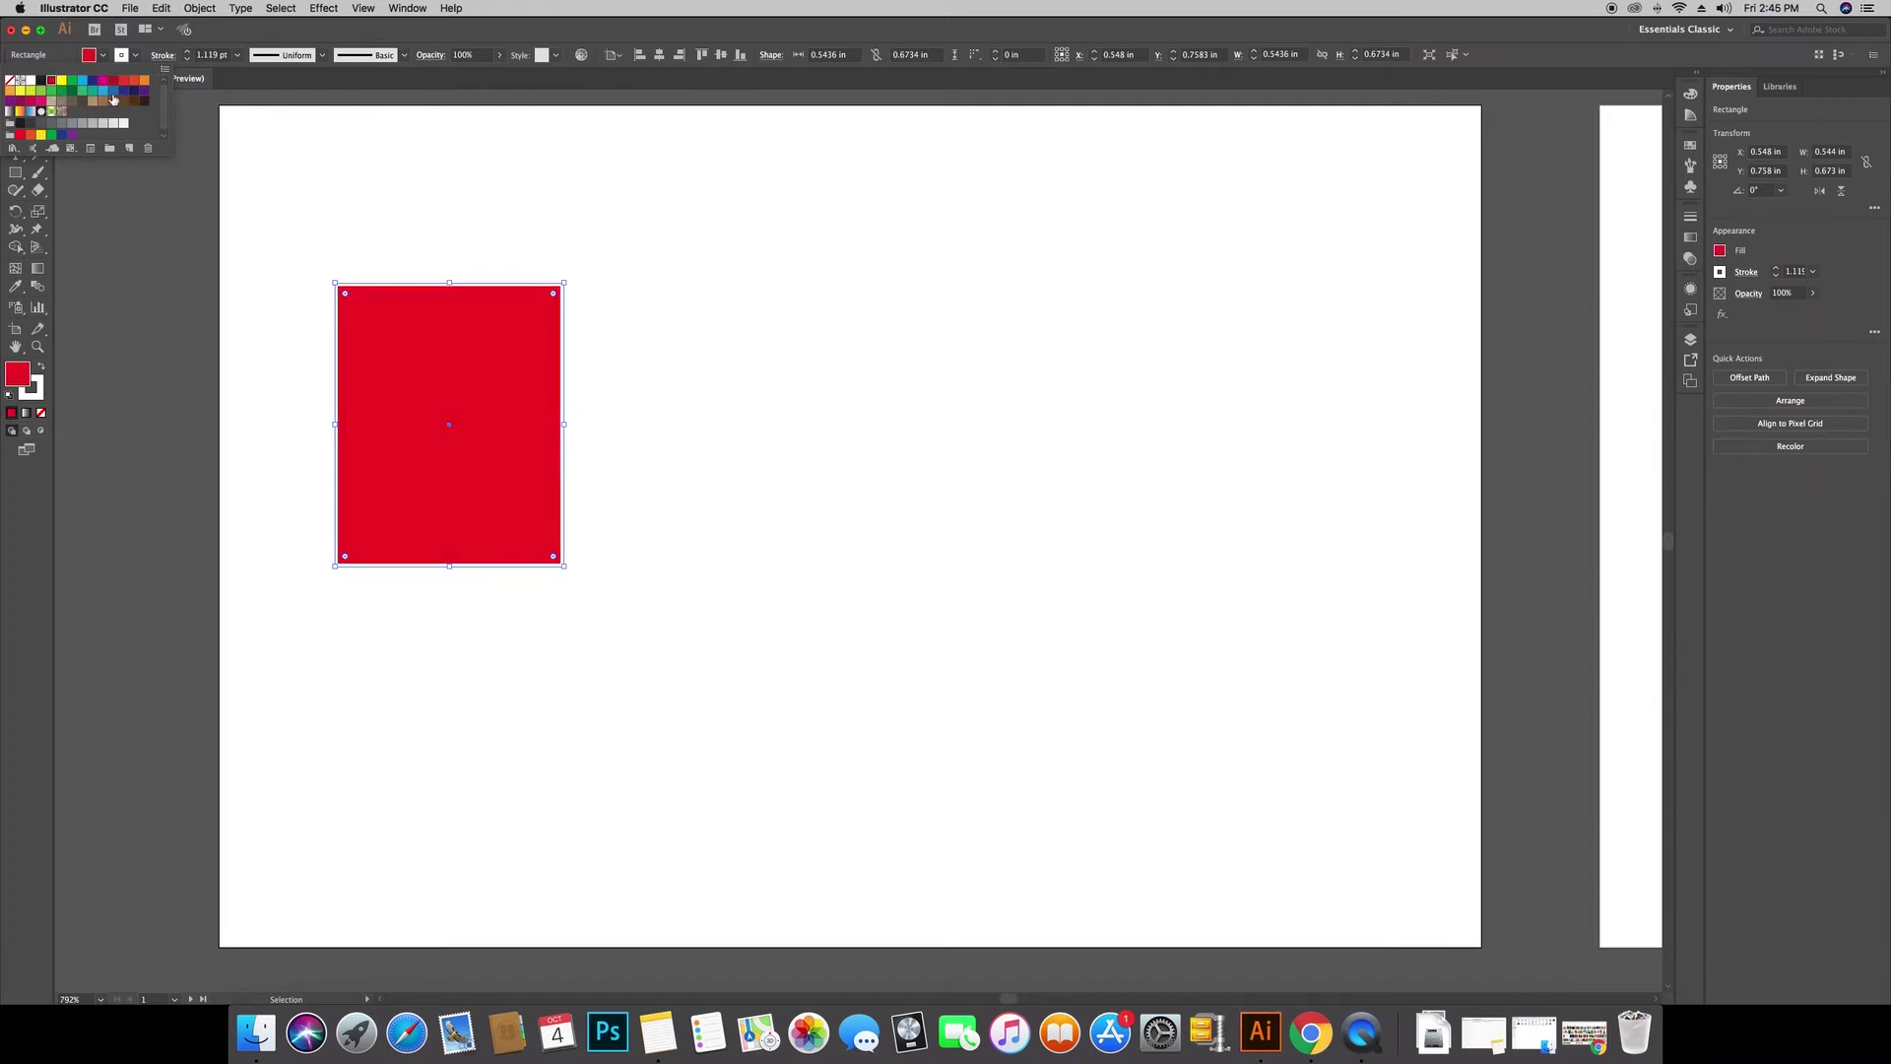
pyautogui.click(103, 91)
pyautogui.click(126, 82)
pyautogui.click(126, 83)
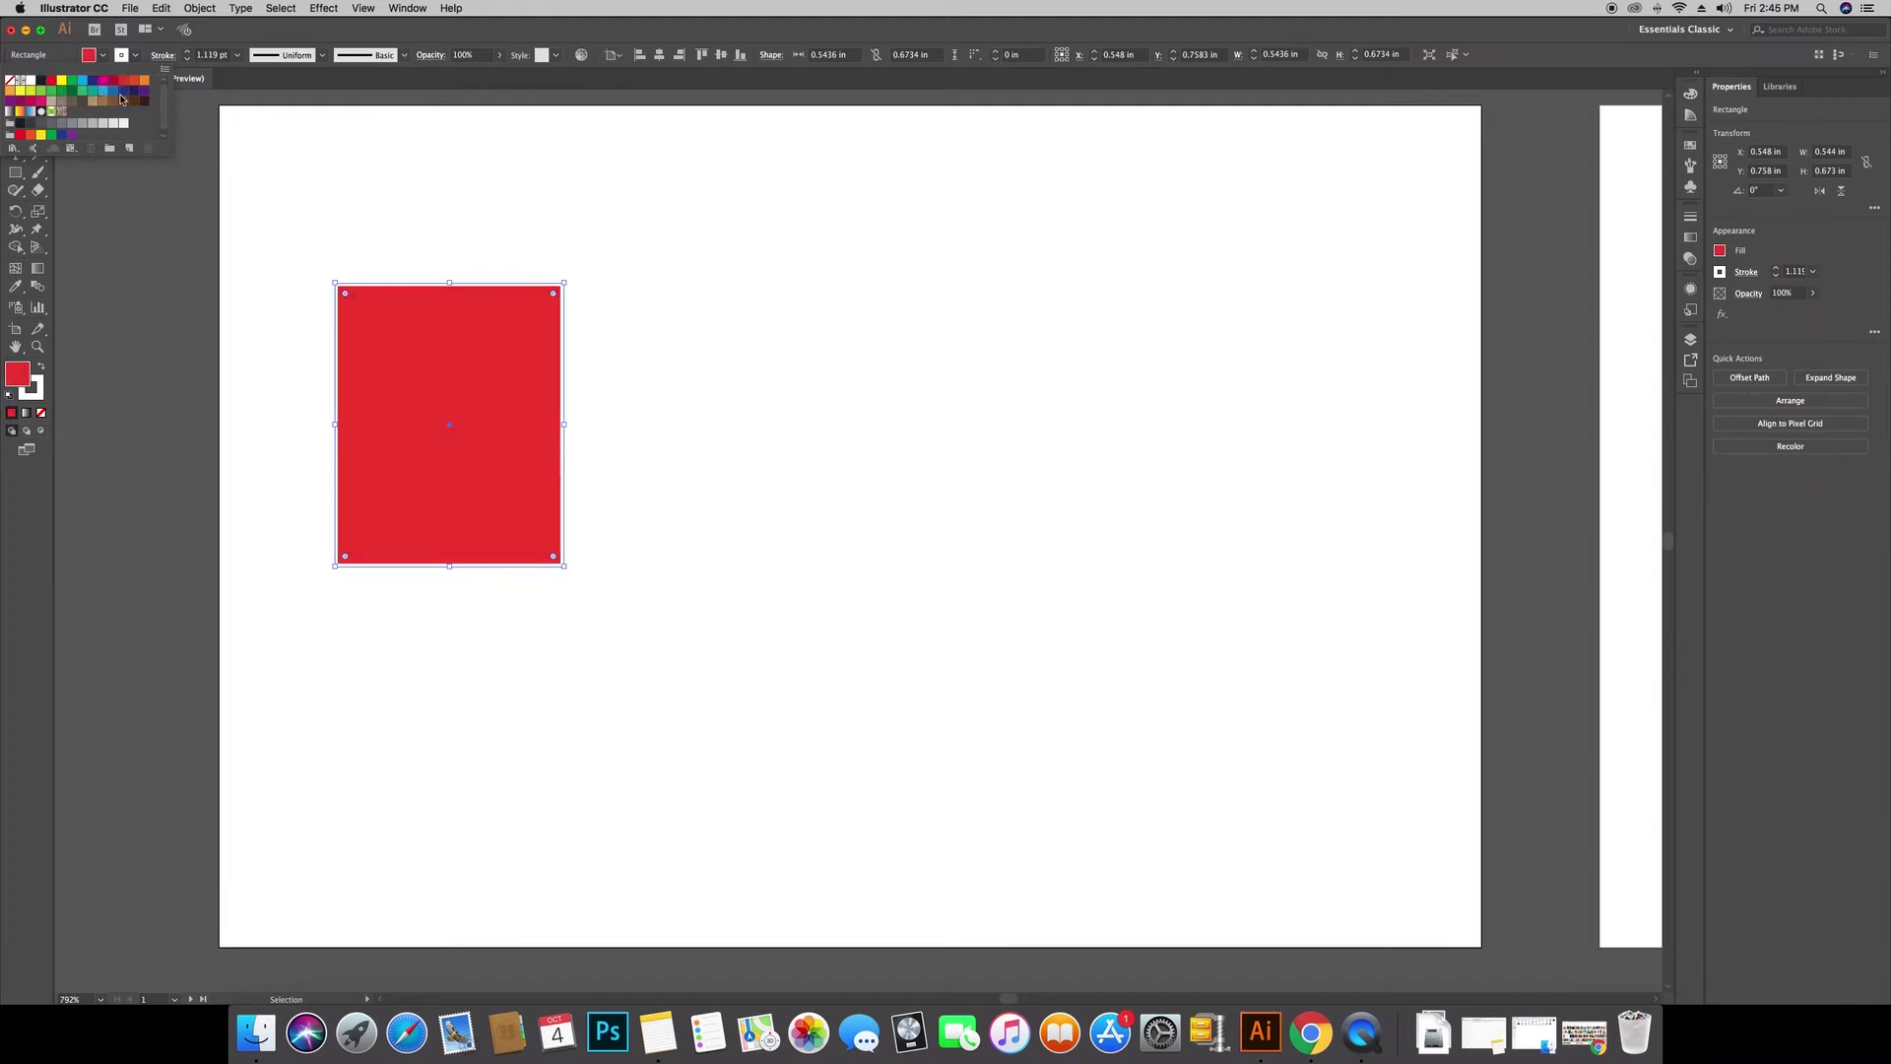
pyautogui.click(103, 91)
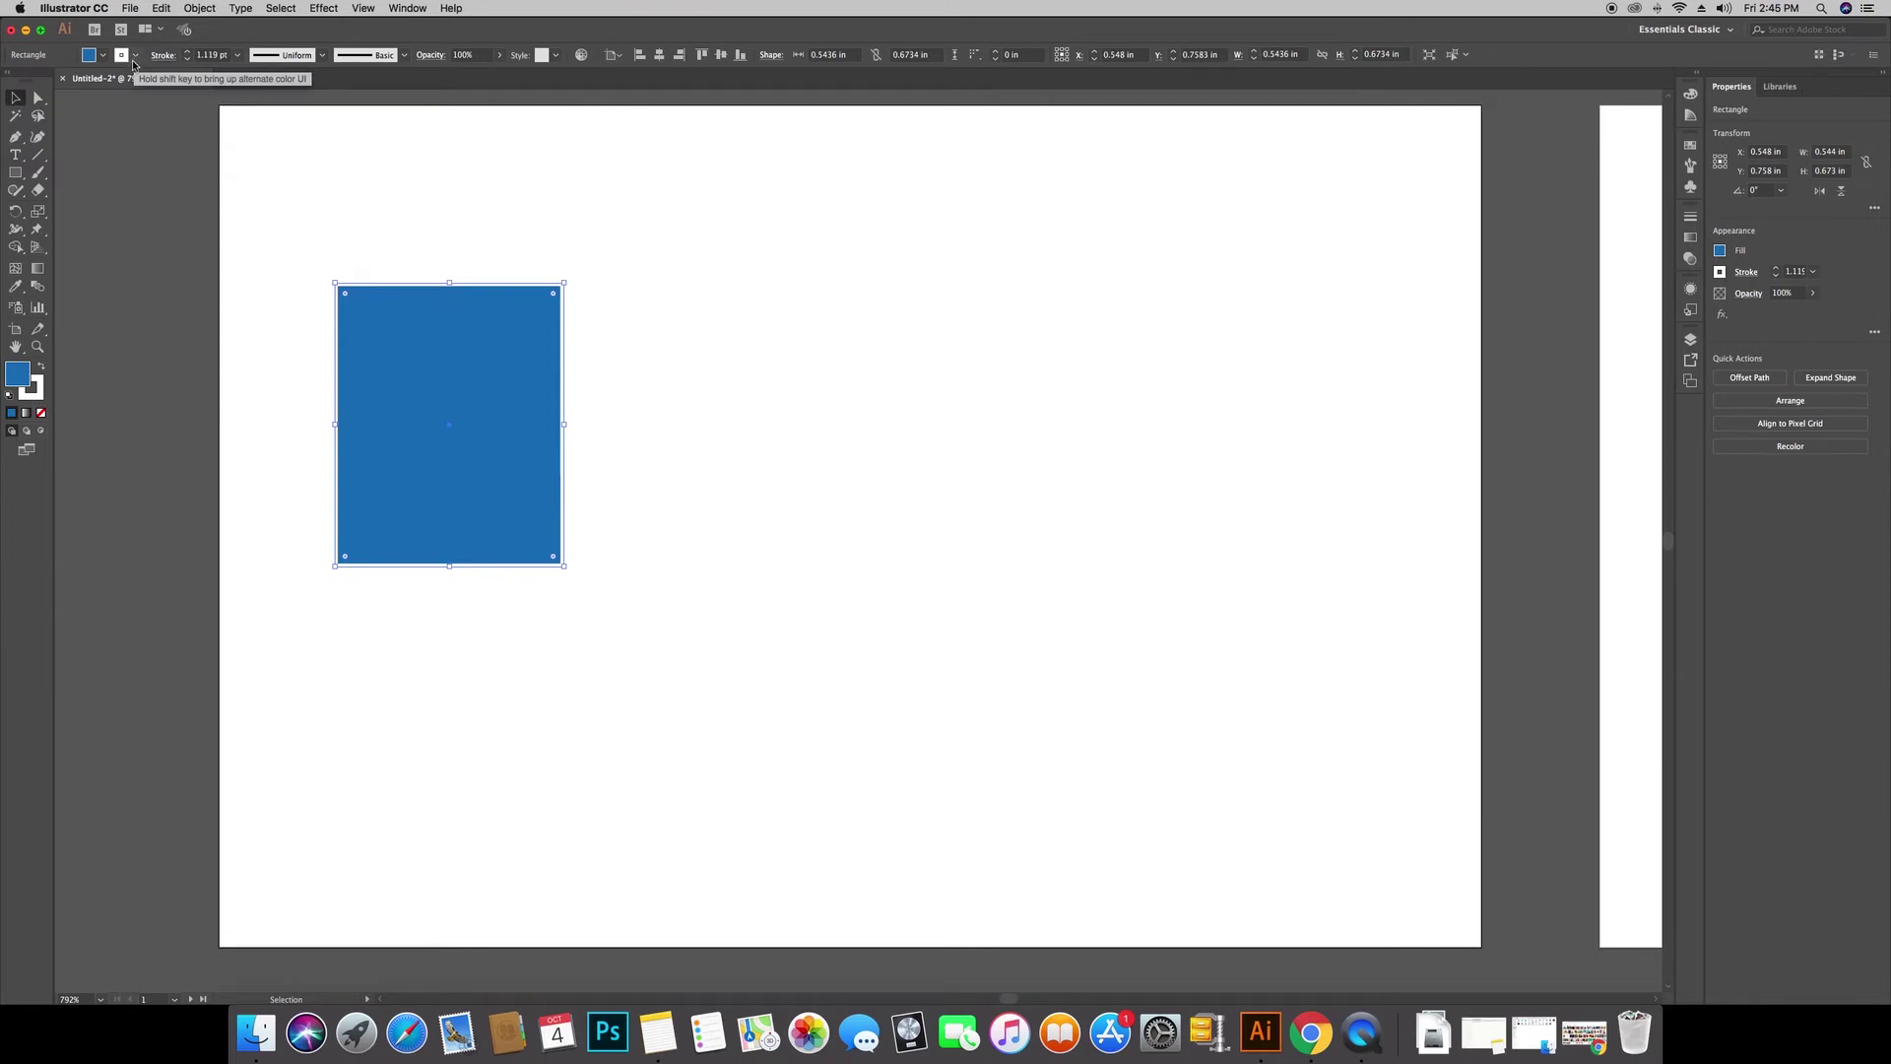
# Give the blue rectangle a dark gray stroke with a weight of 6 pt
pyautogui.click(137, 58)
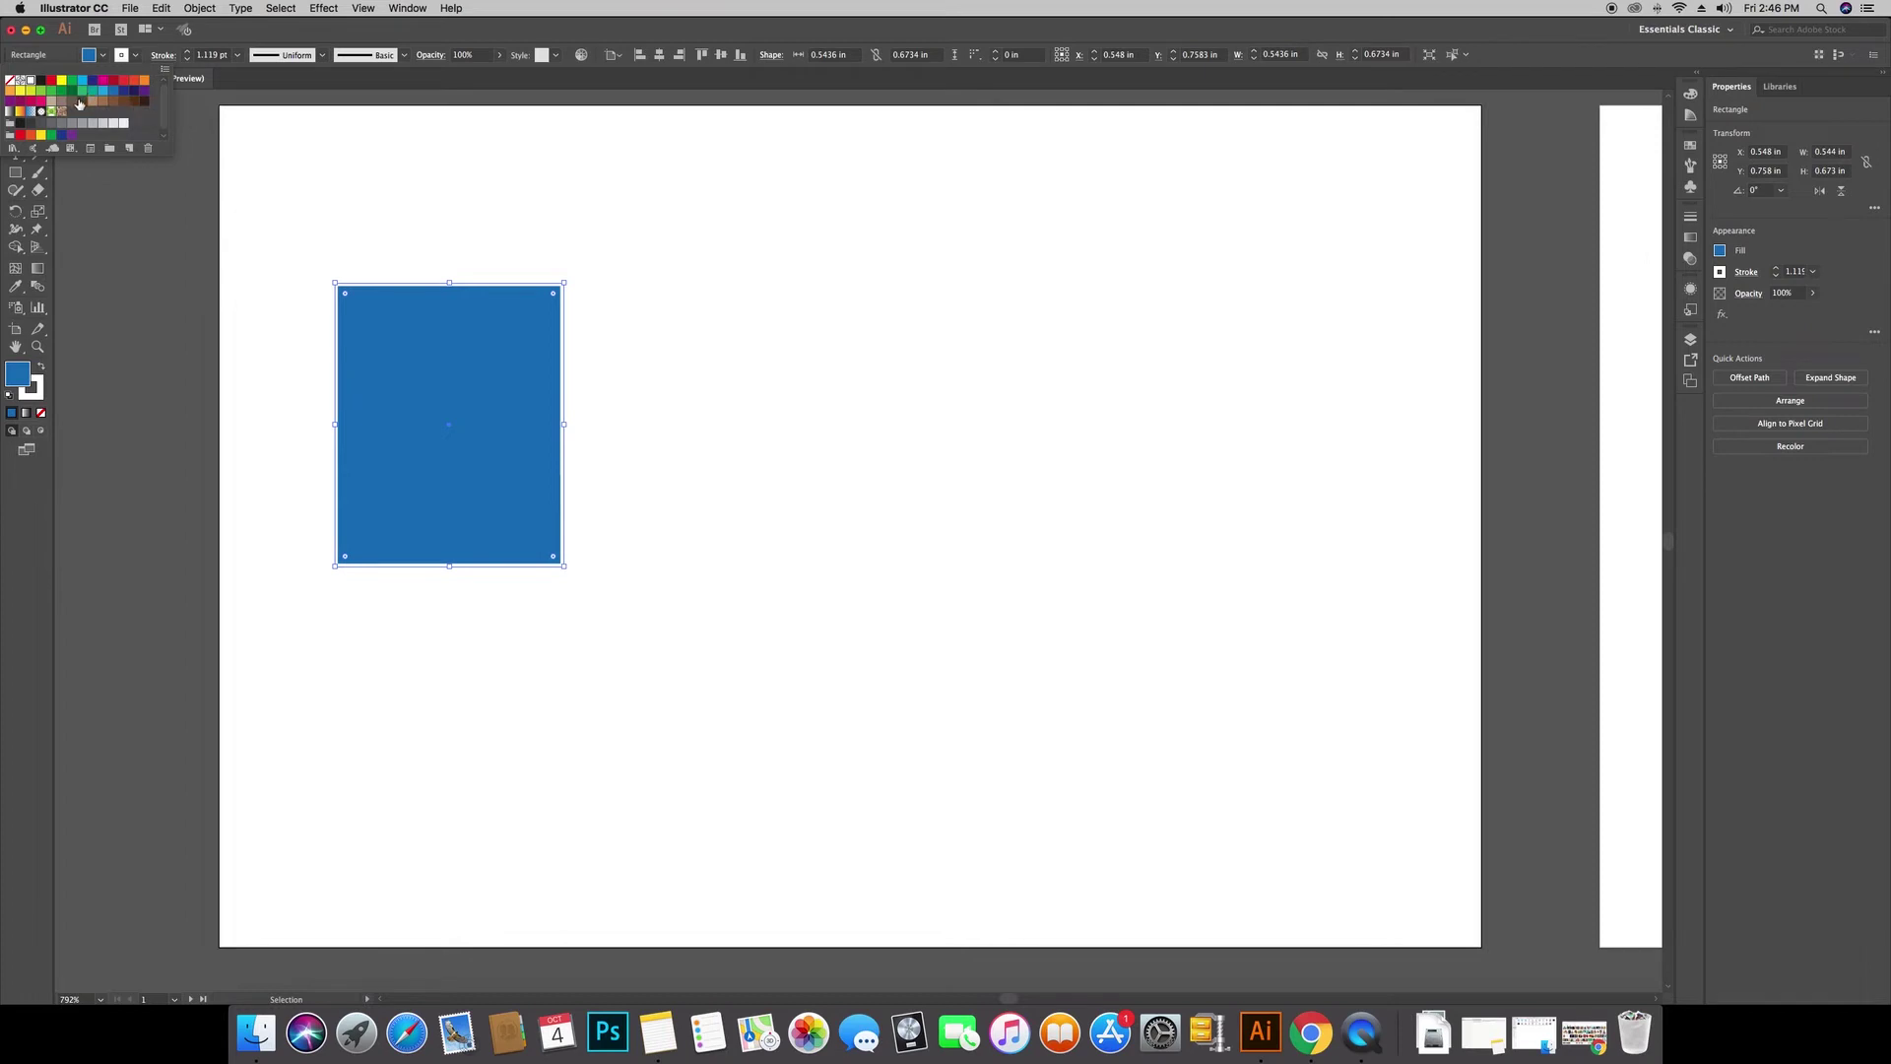
pyautogui.click(31, 126)
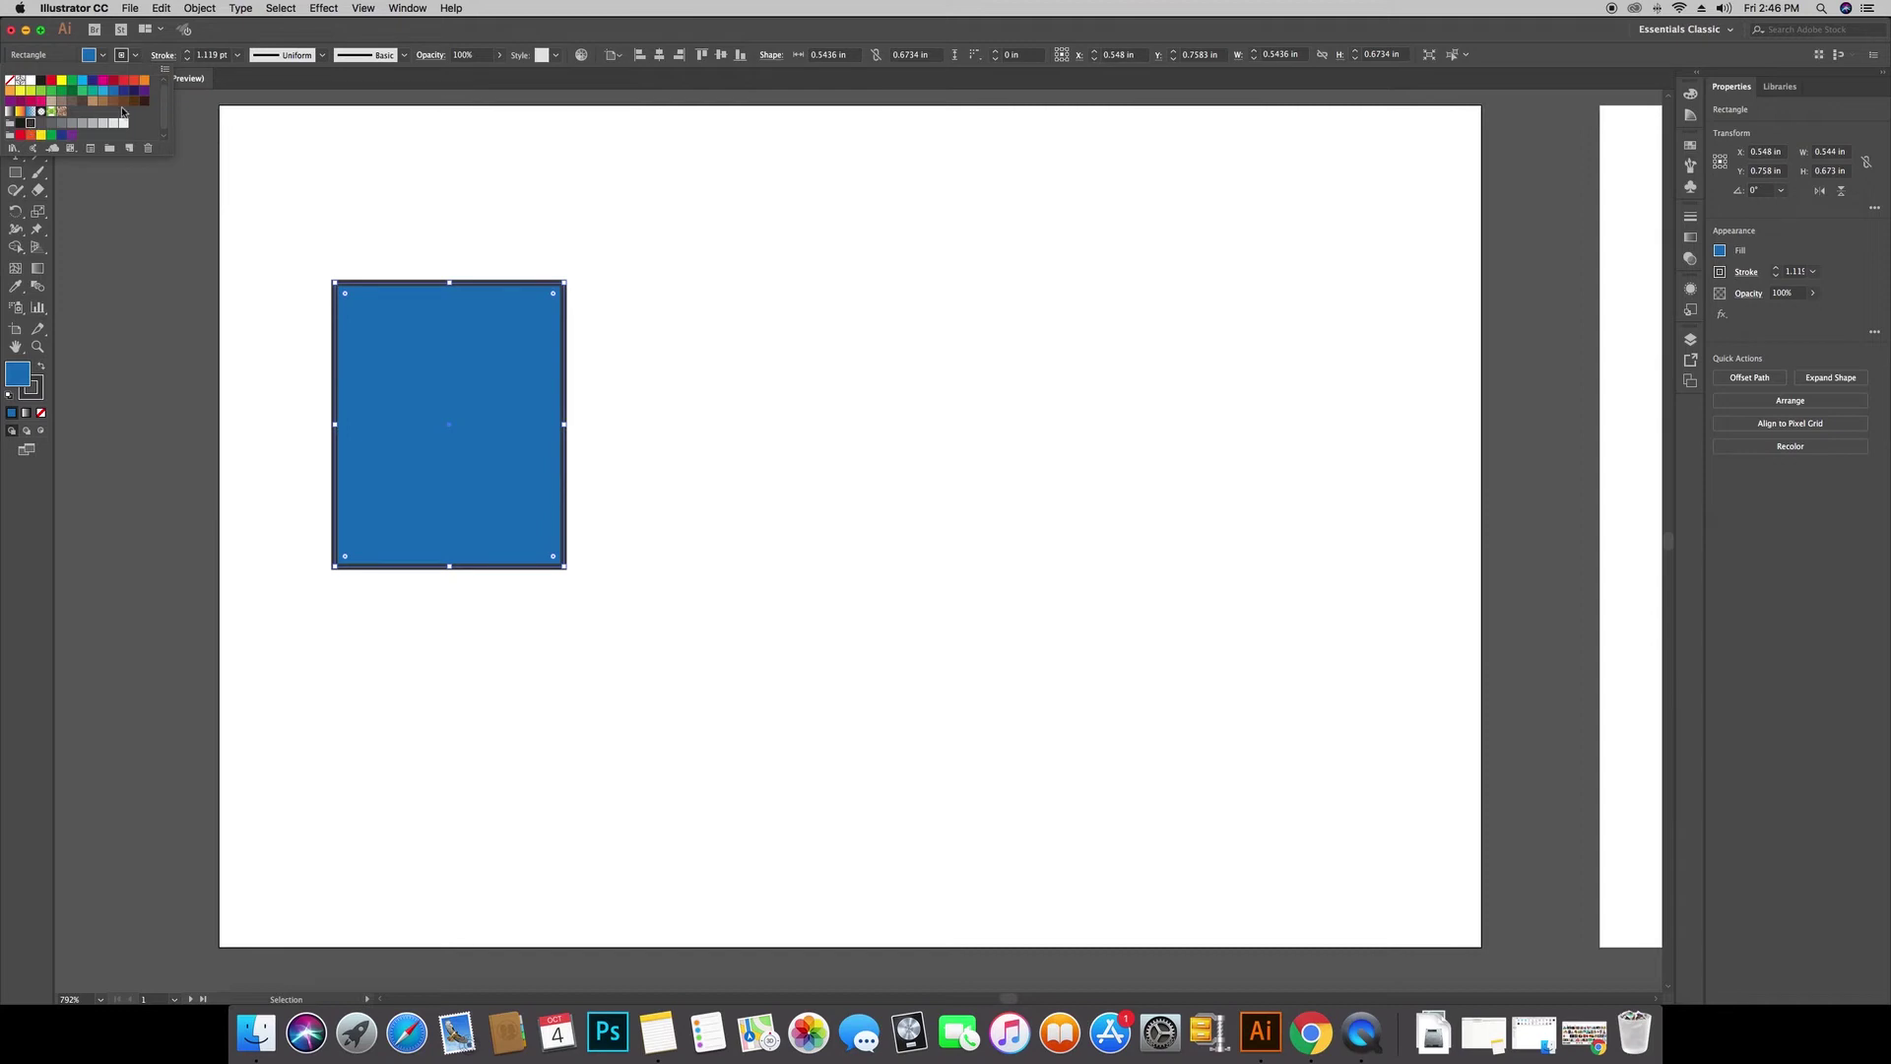
pyautogui.click(135, 54)
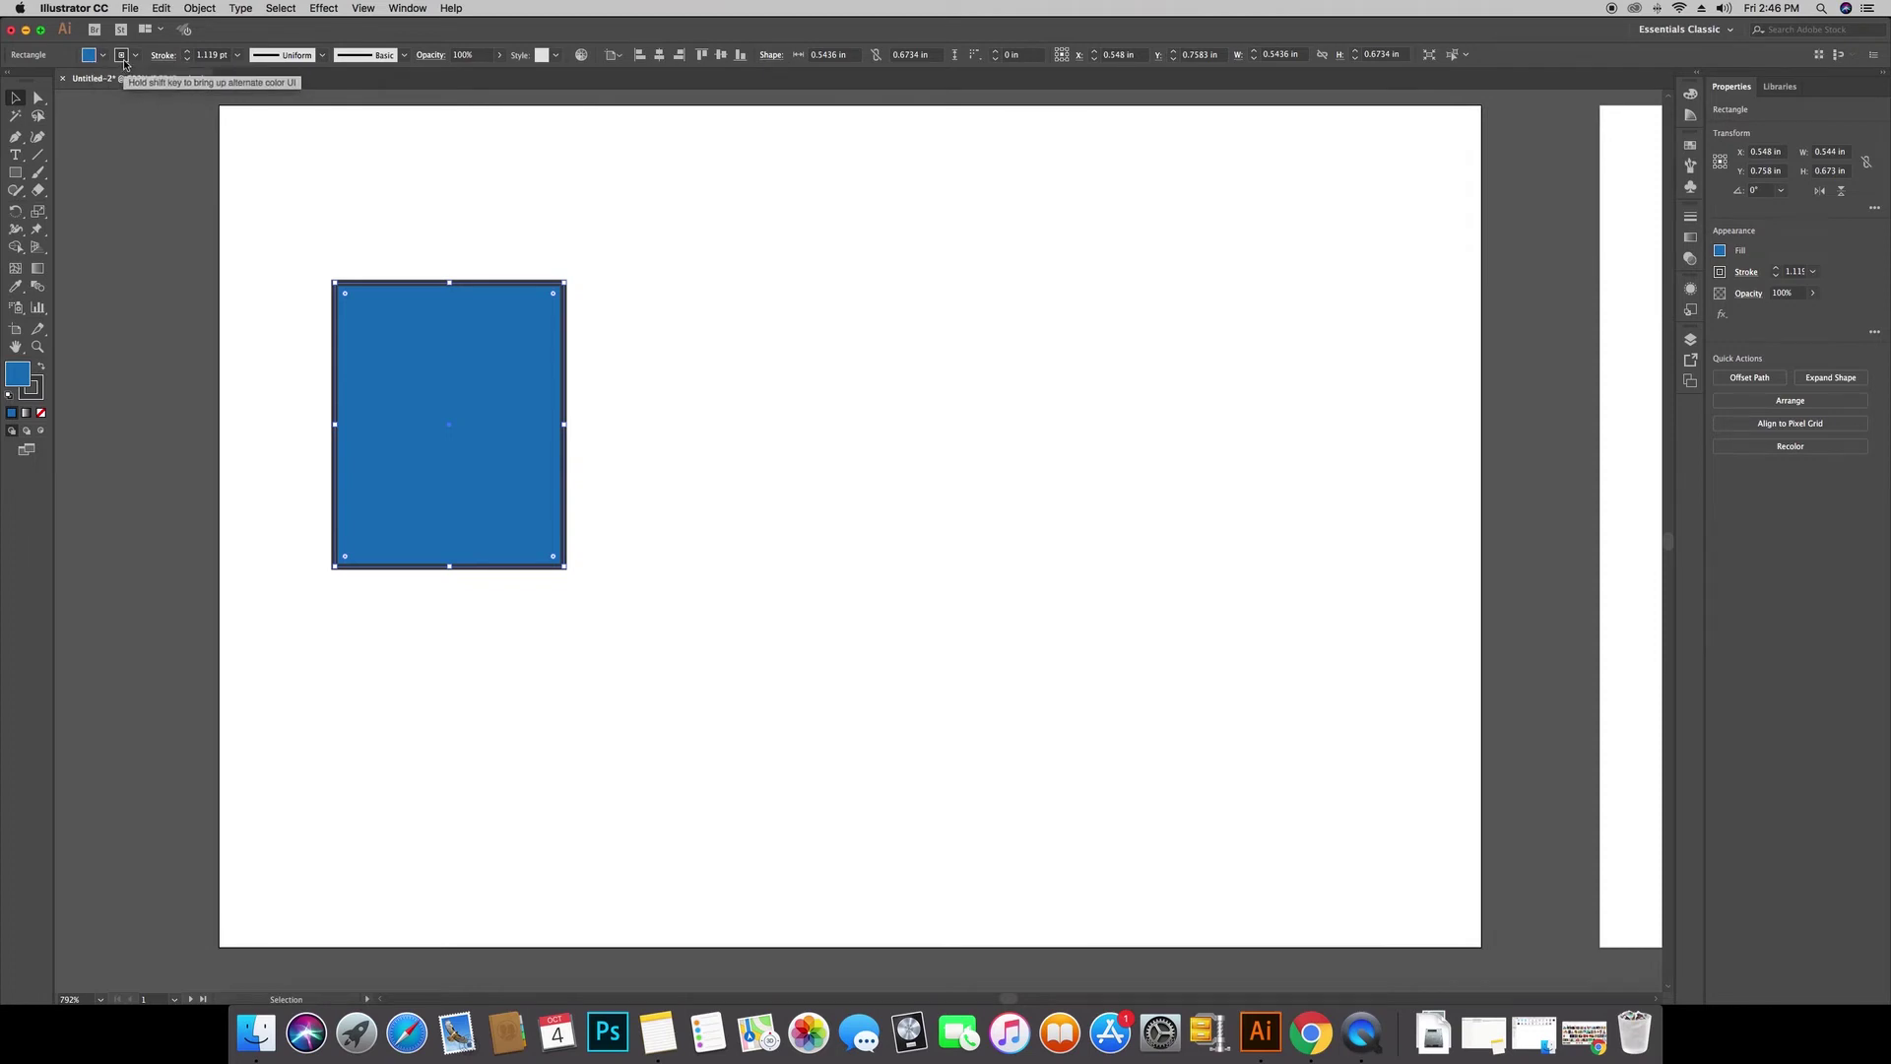
pyautogui.click(188, 52)
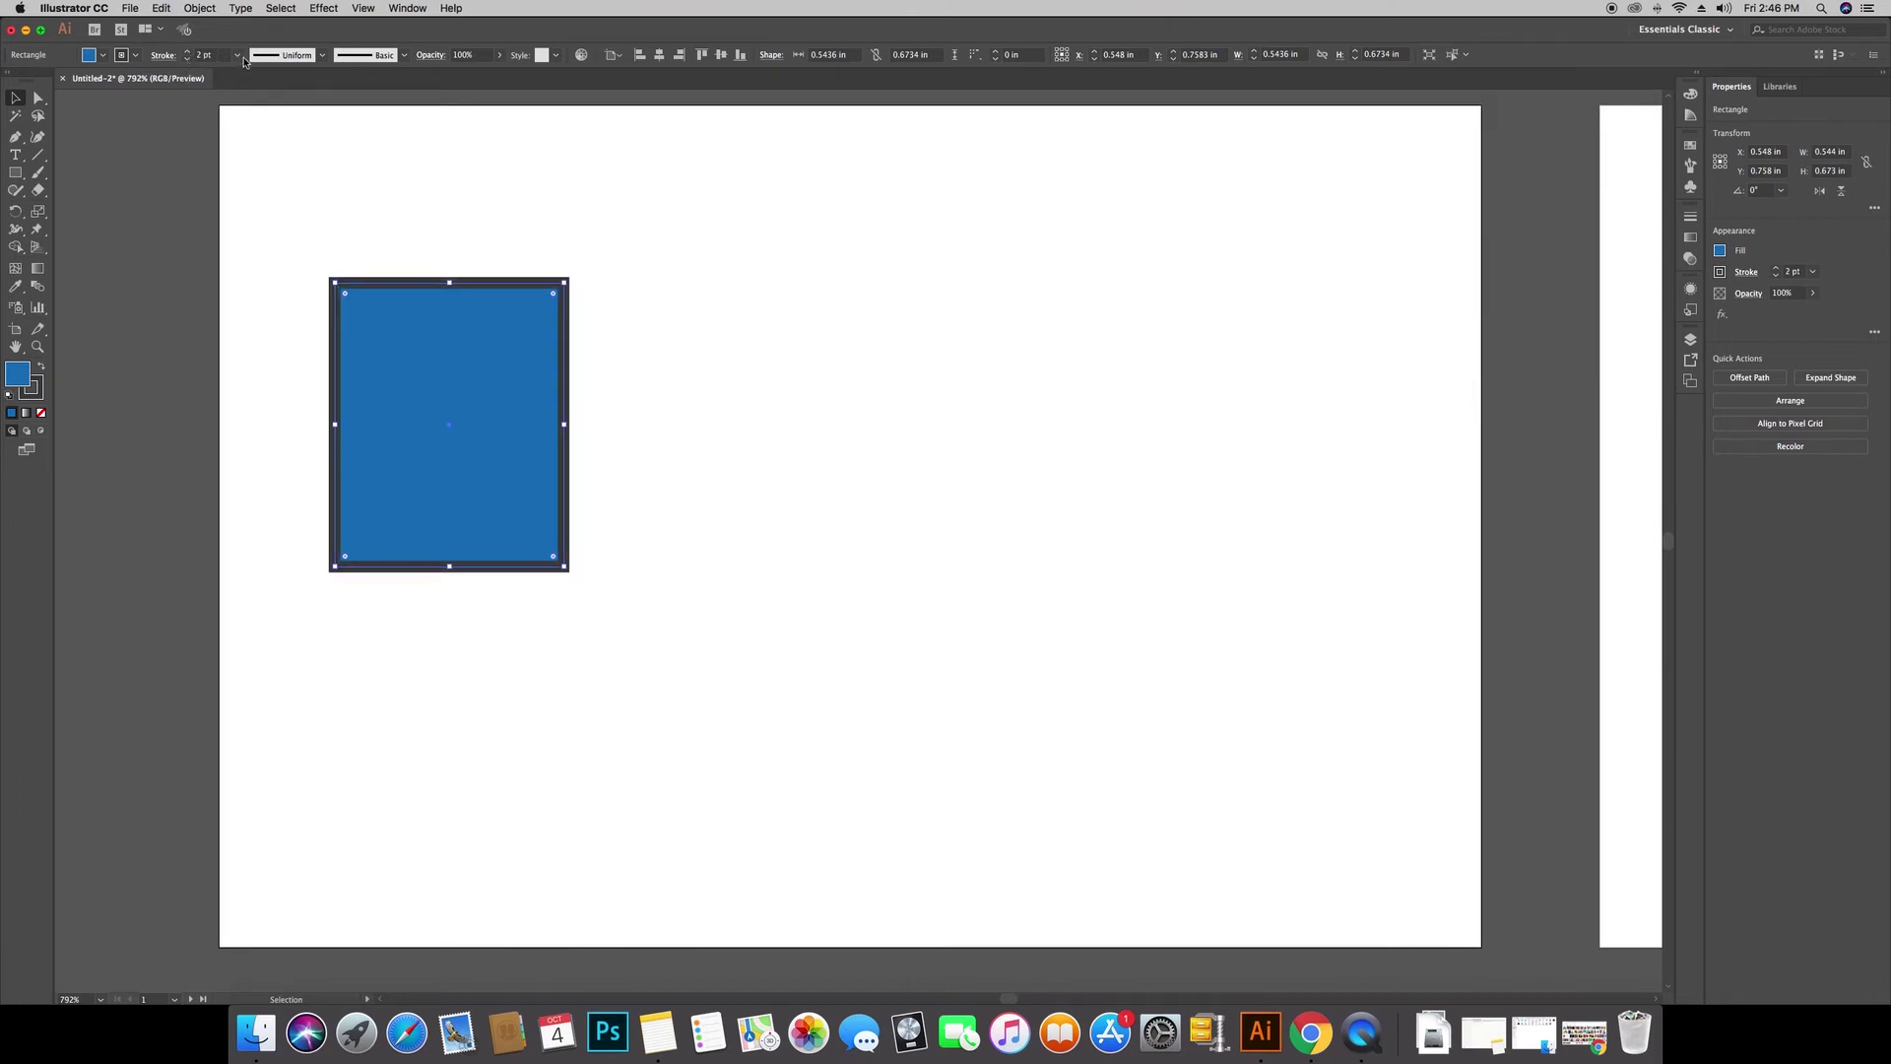
pyautogui.click(240, 58)
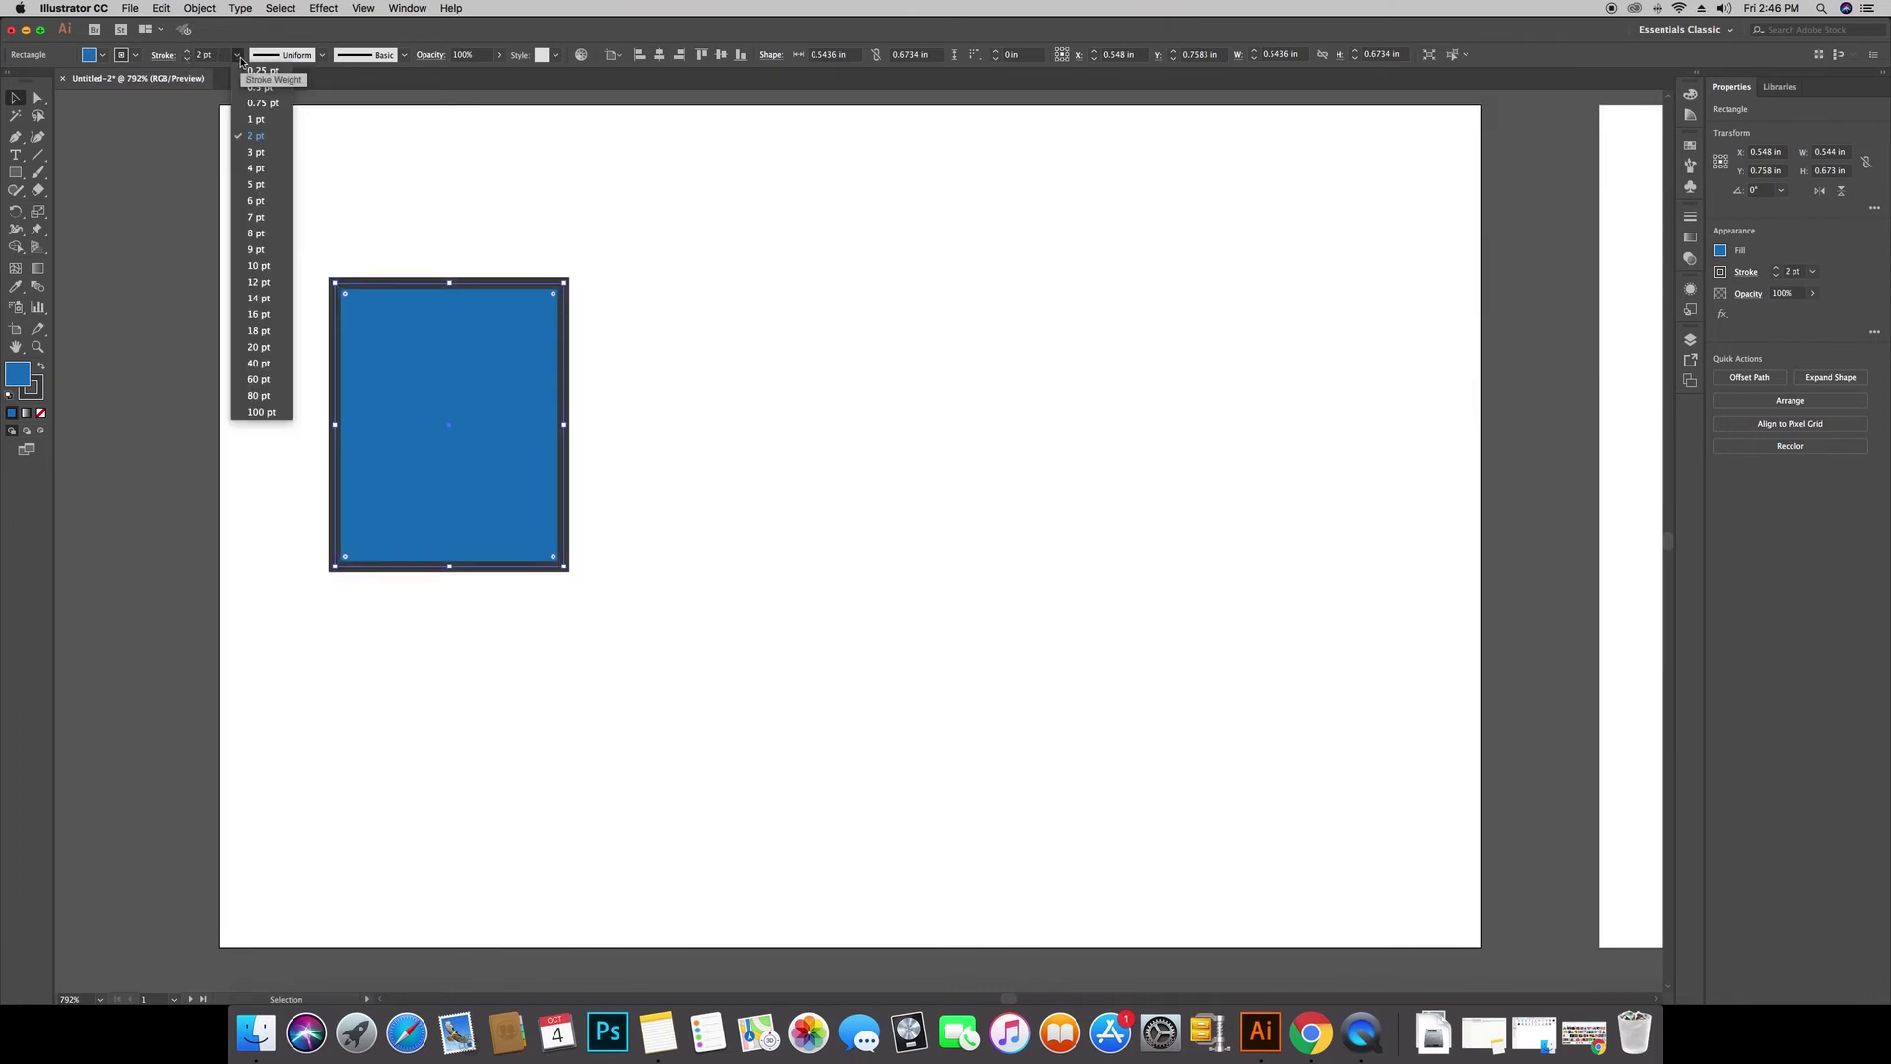
pyautogui.click(264, 199)
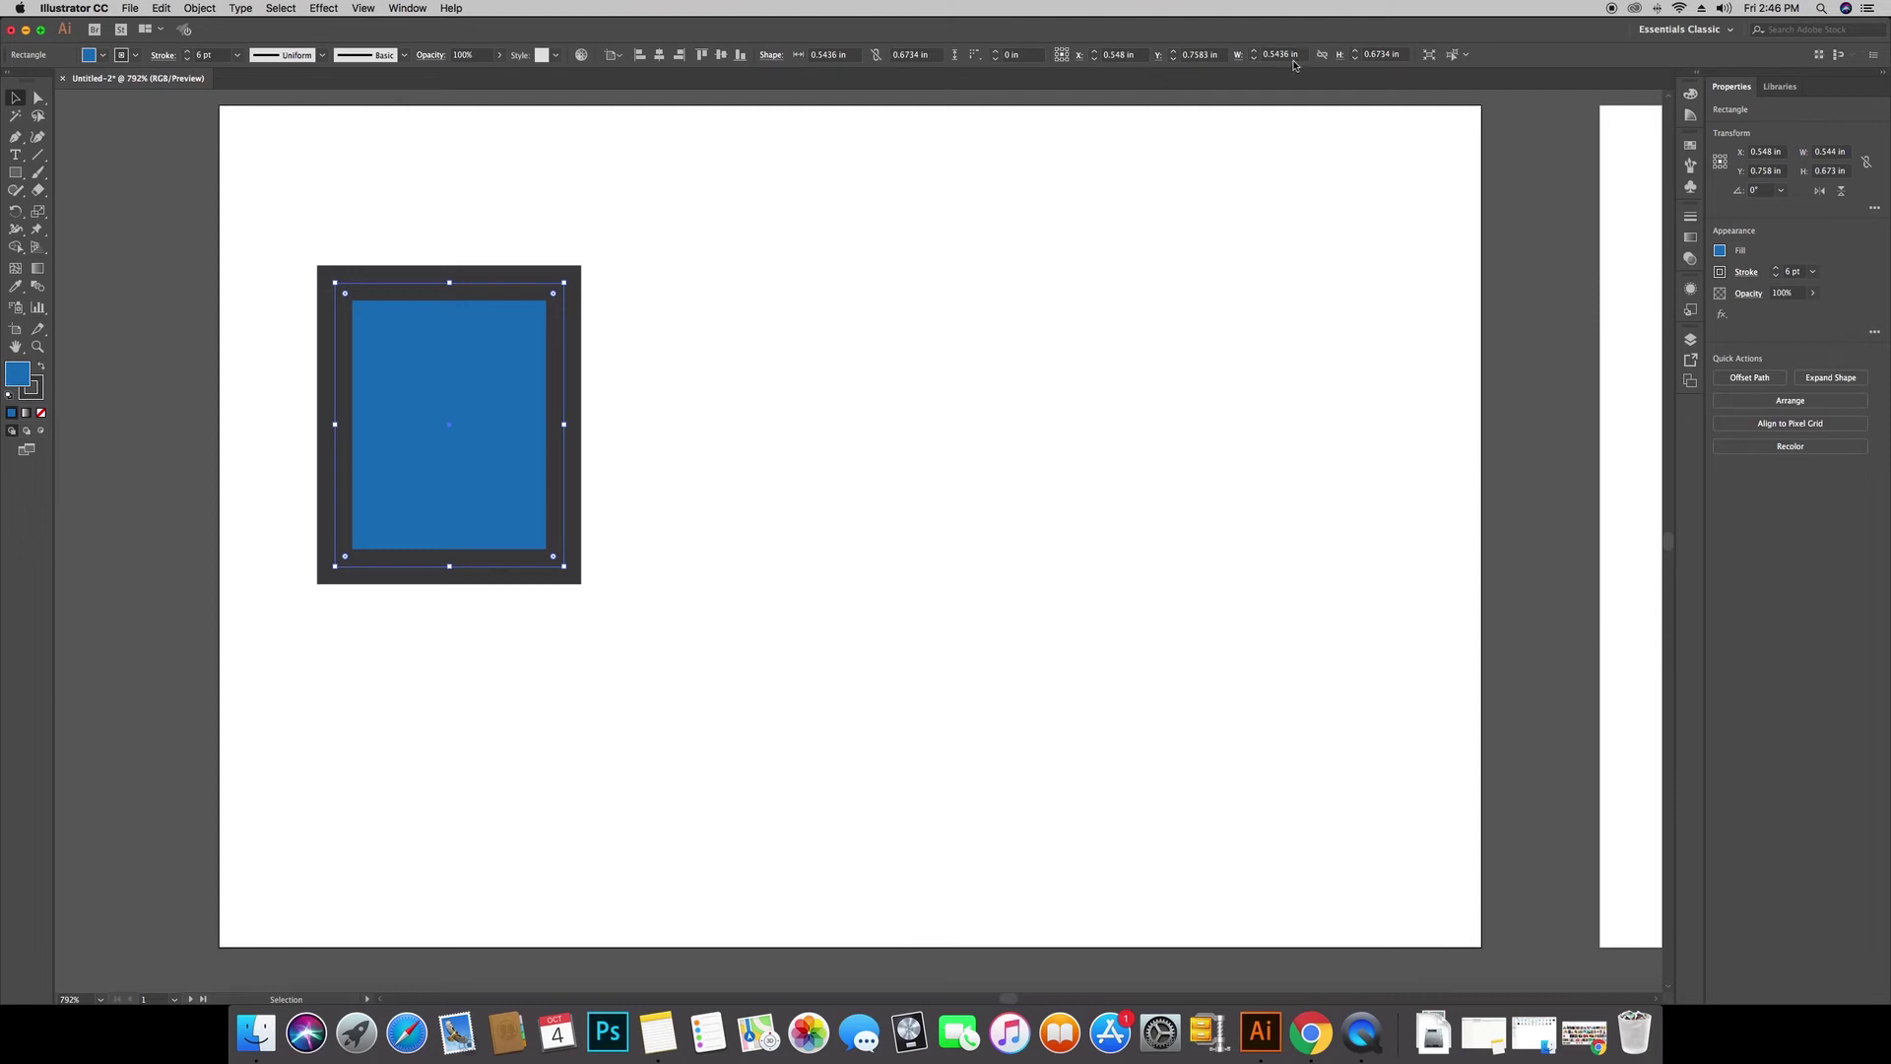
# Move the blue rectangle slightly right and down, and set its width to 1 in
pyautogui.moveTo(439, 327); pyautogui.dragTo(540, 361)
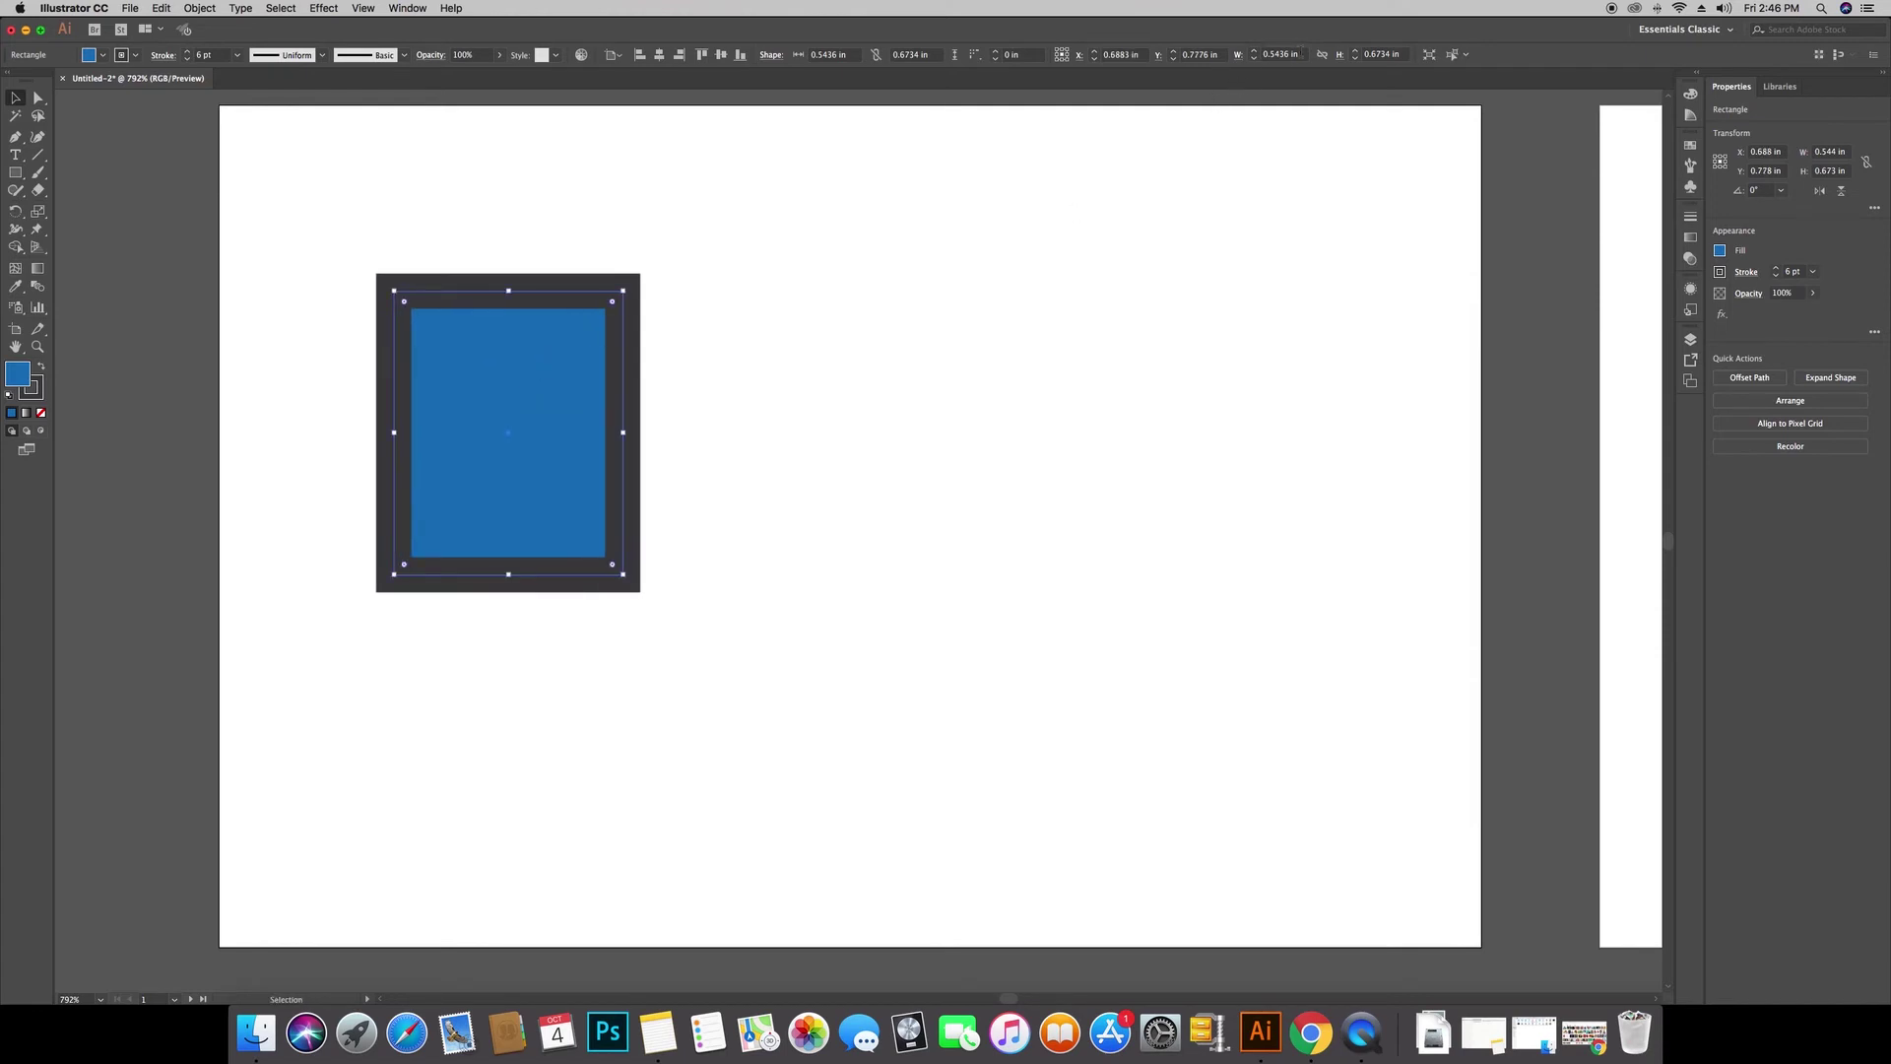
pyautogui.click(1279, 54)
pyautogui.write('1')
pyautogui.press('Tab')
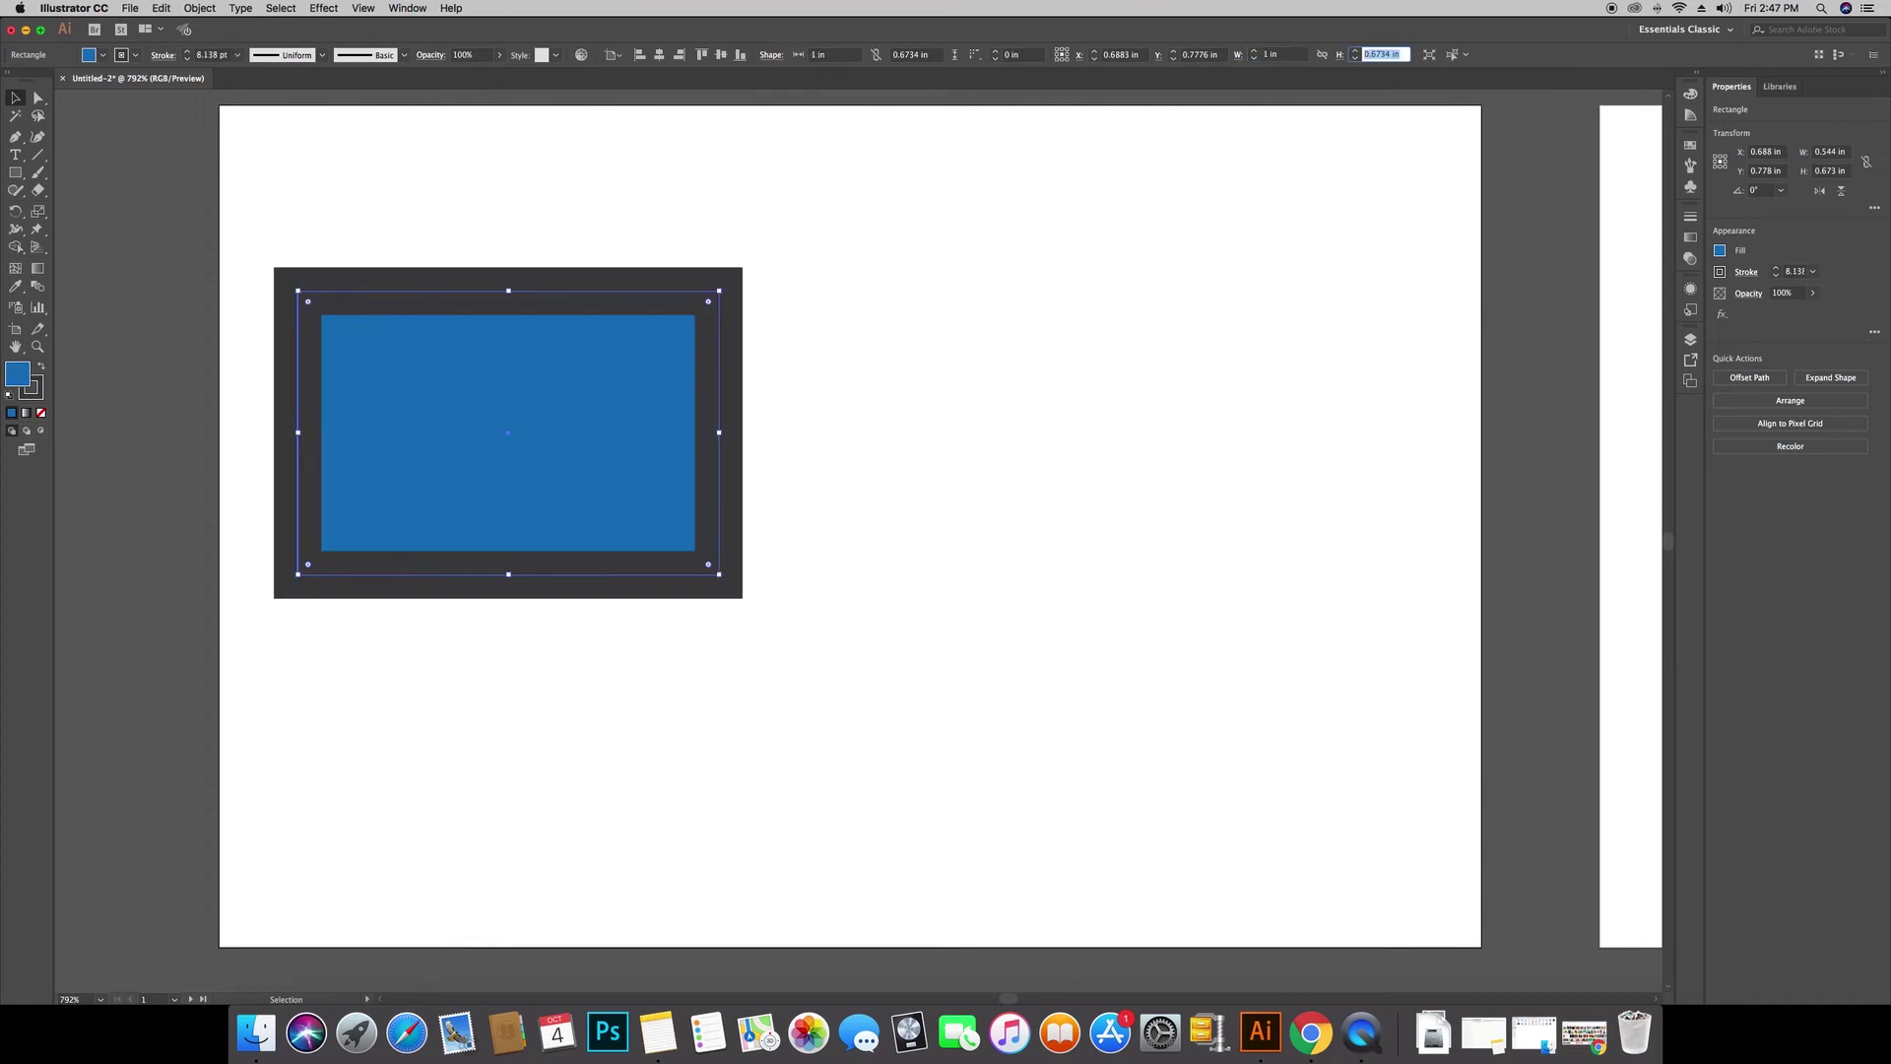
# Set the blue rectangle's height to 1 in and deselect it
pyautogui.write('1')
pyautogui.press('Return')
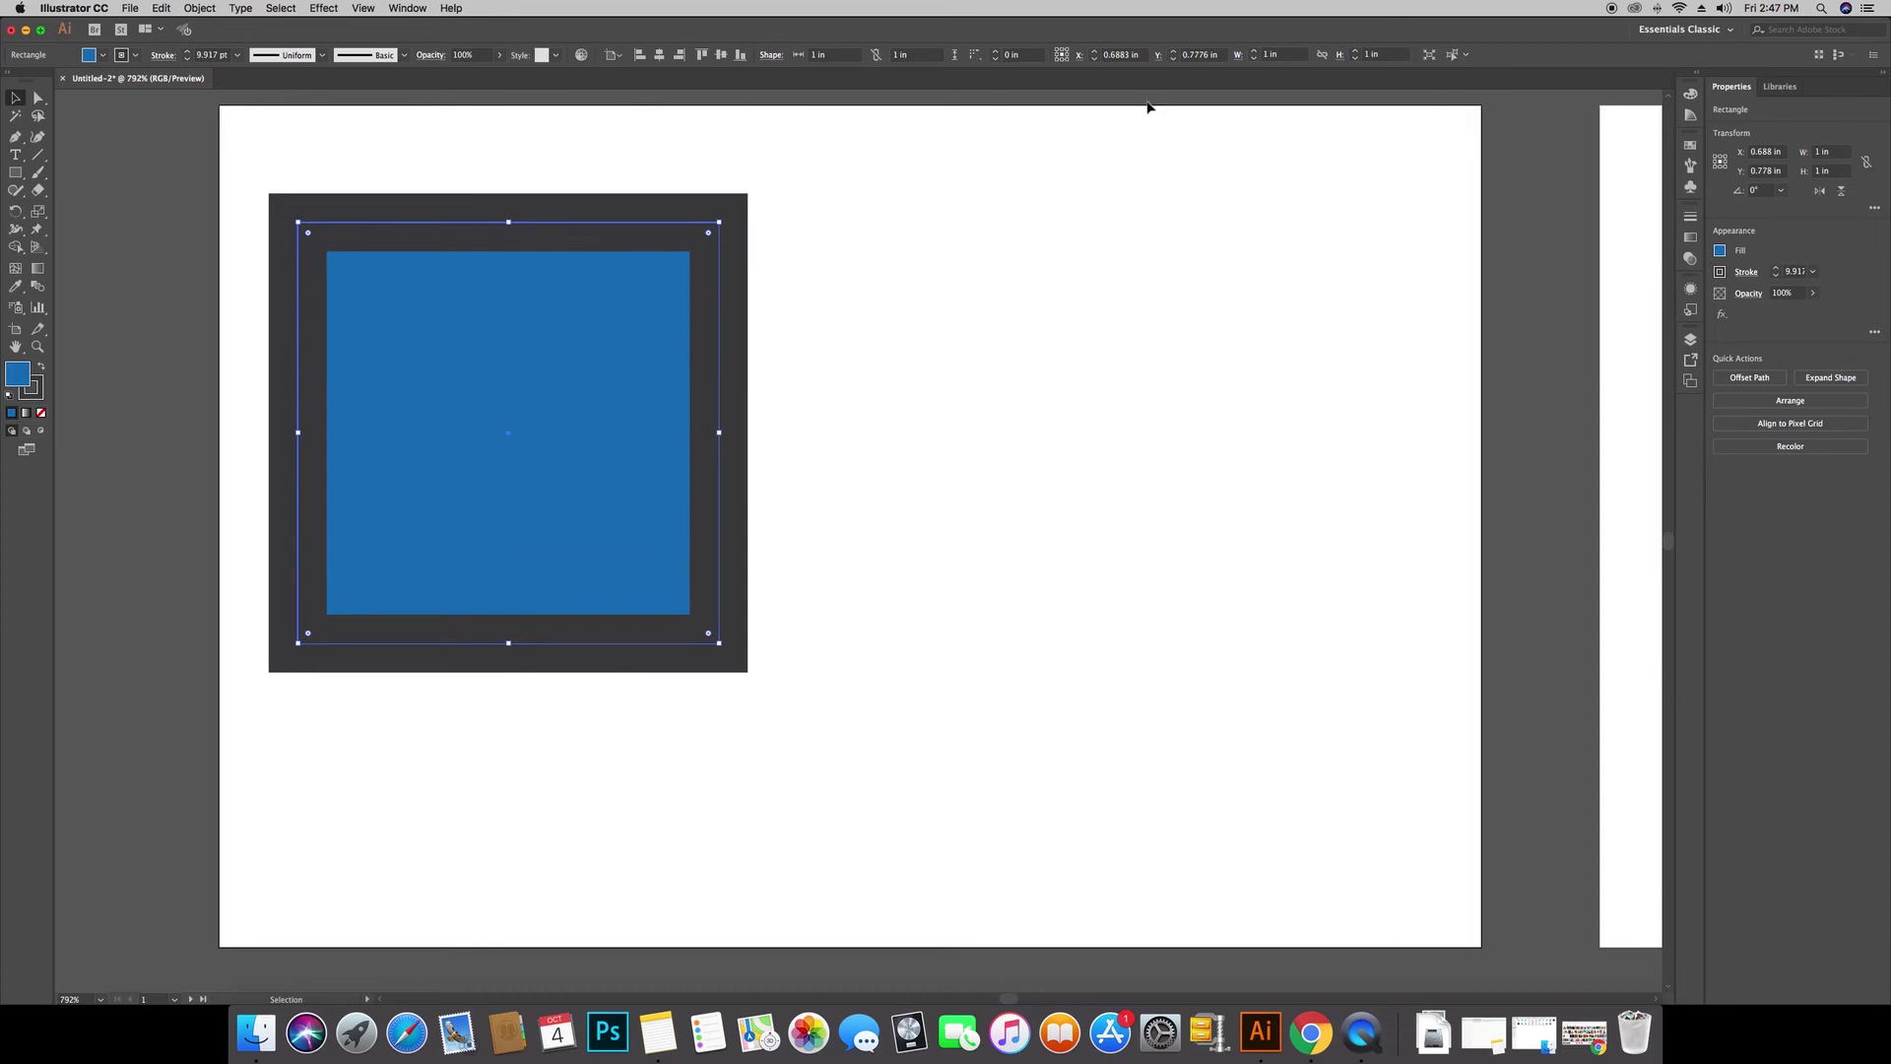
pyautogui.click(878, 342)
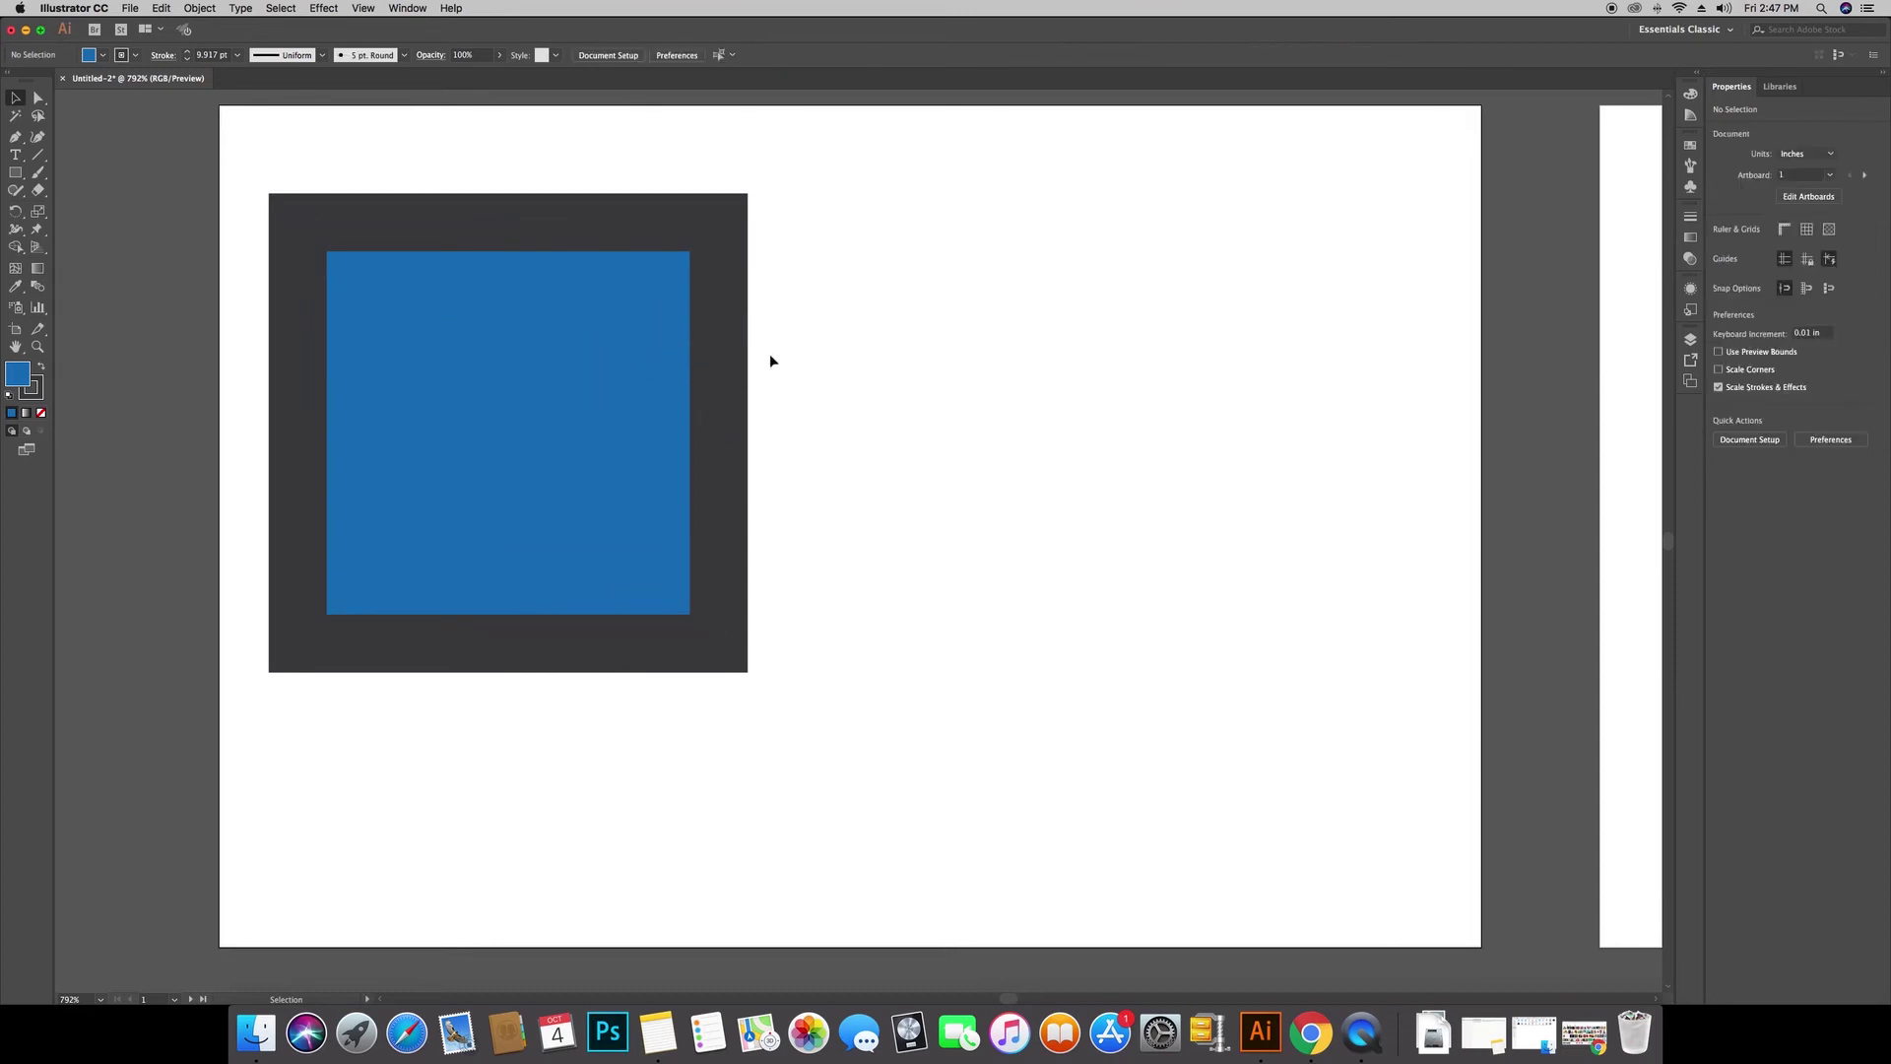
# Delete the blue square and create a rectangle exactly 1.5 in wide and 2 in high on the first artboard
pyautogui.click(636, 377)
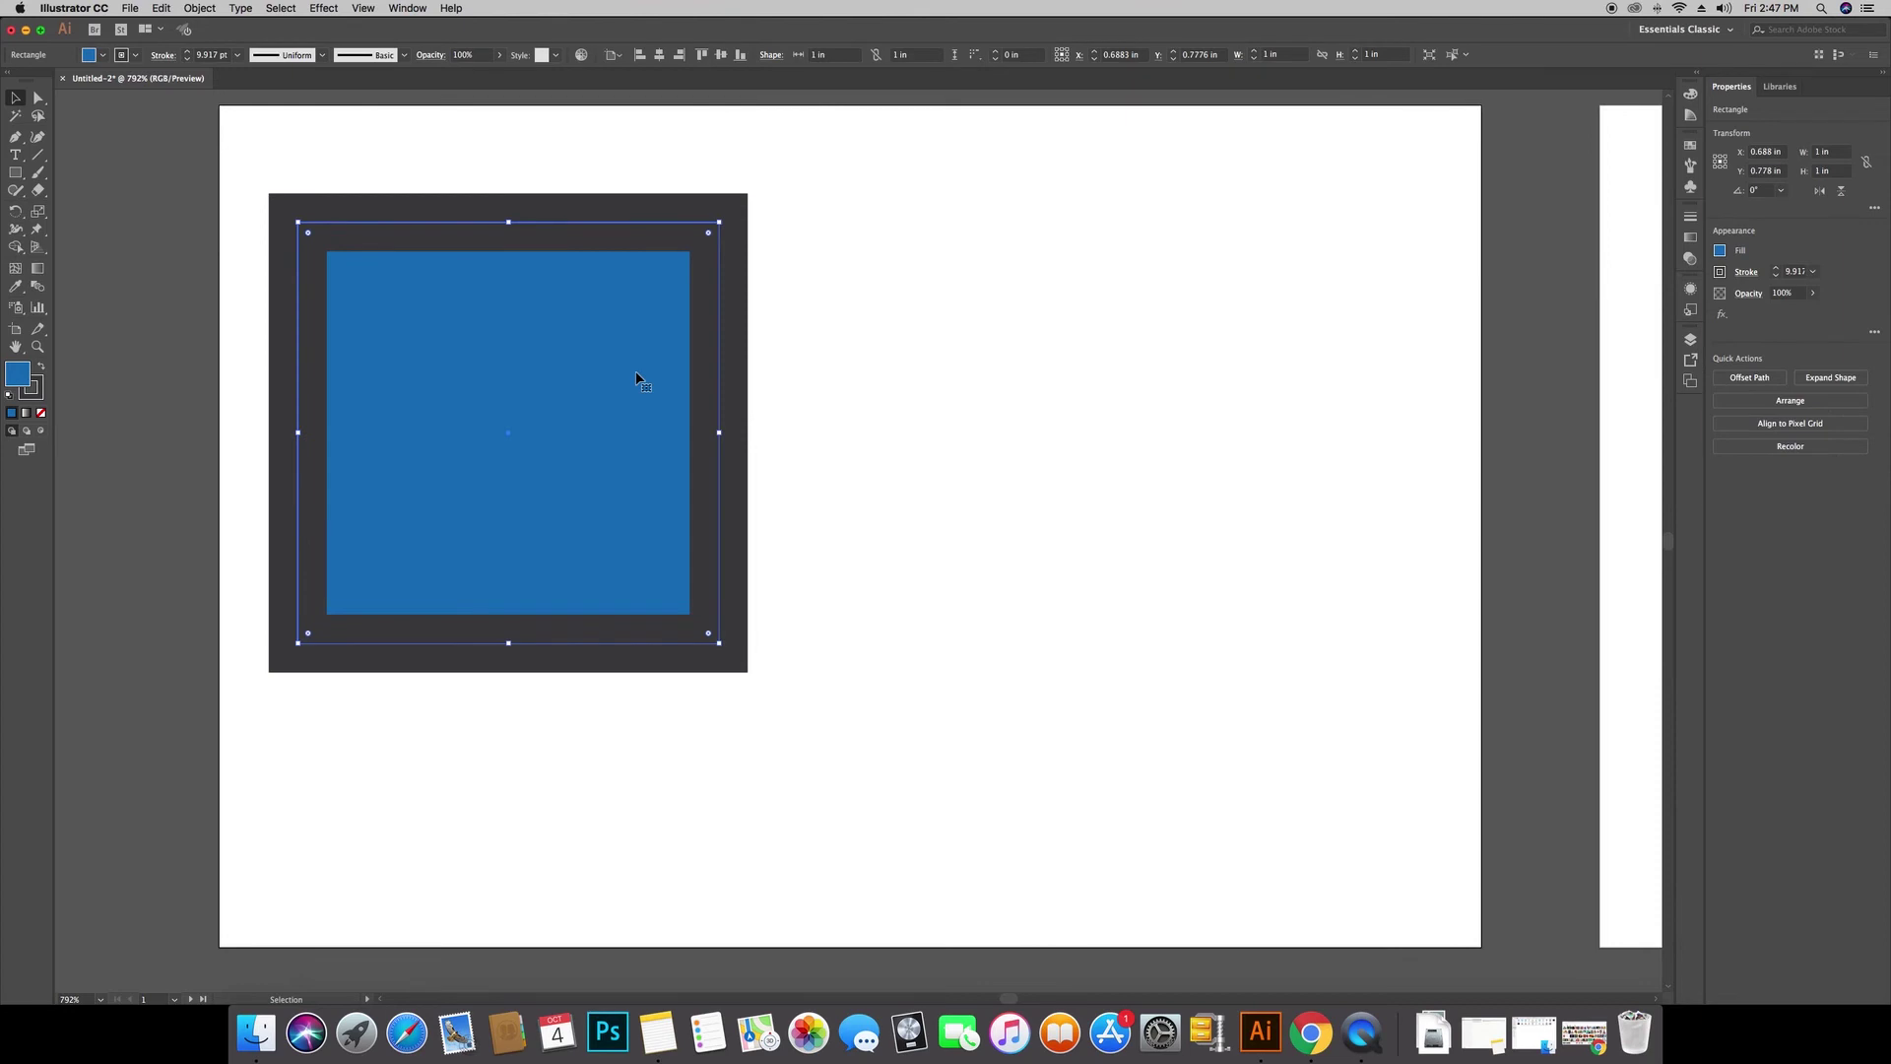
pyautogui.press('Delete')
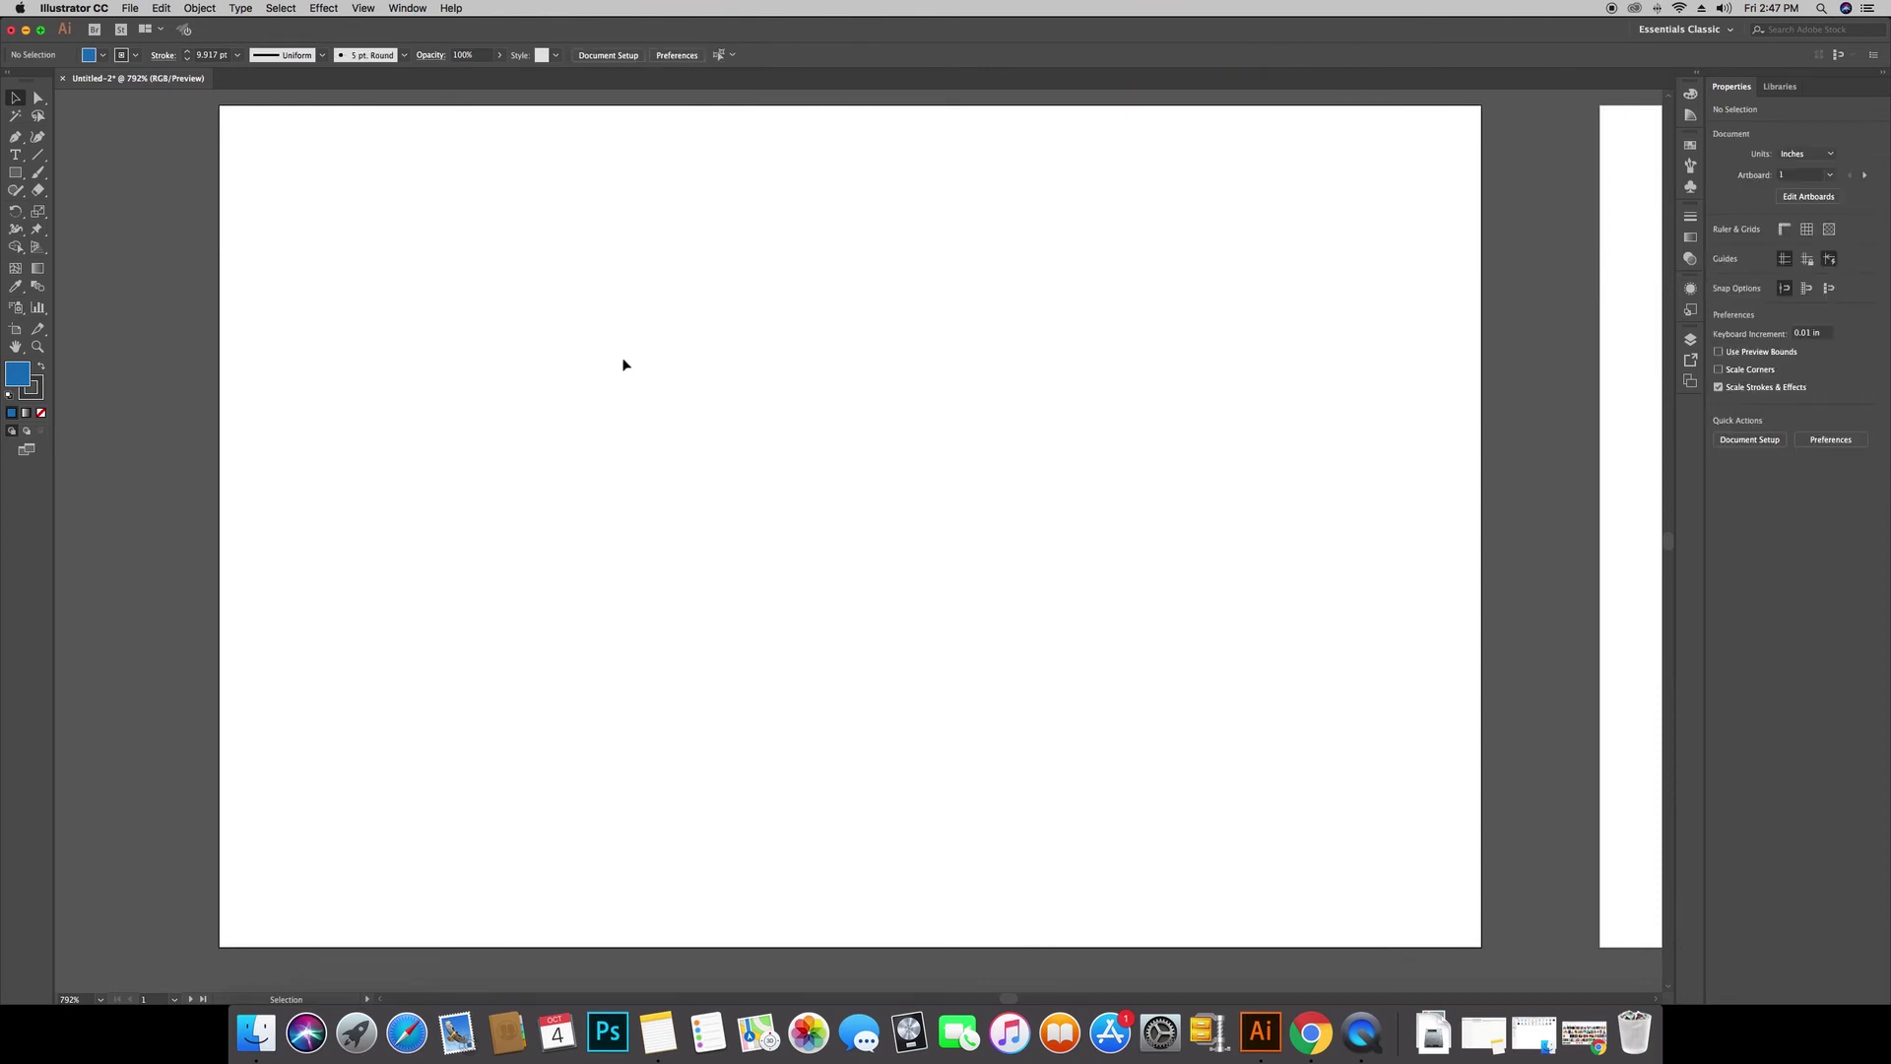
pyautogui.click(17, 174)
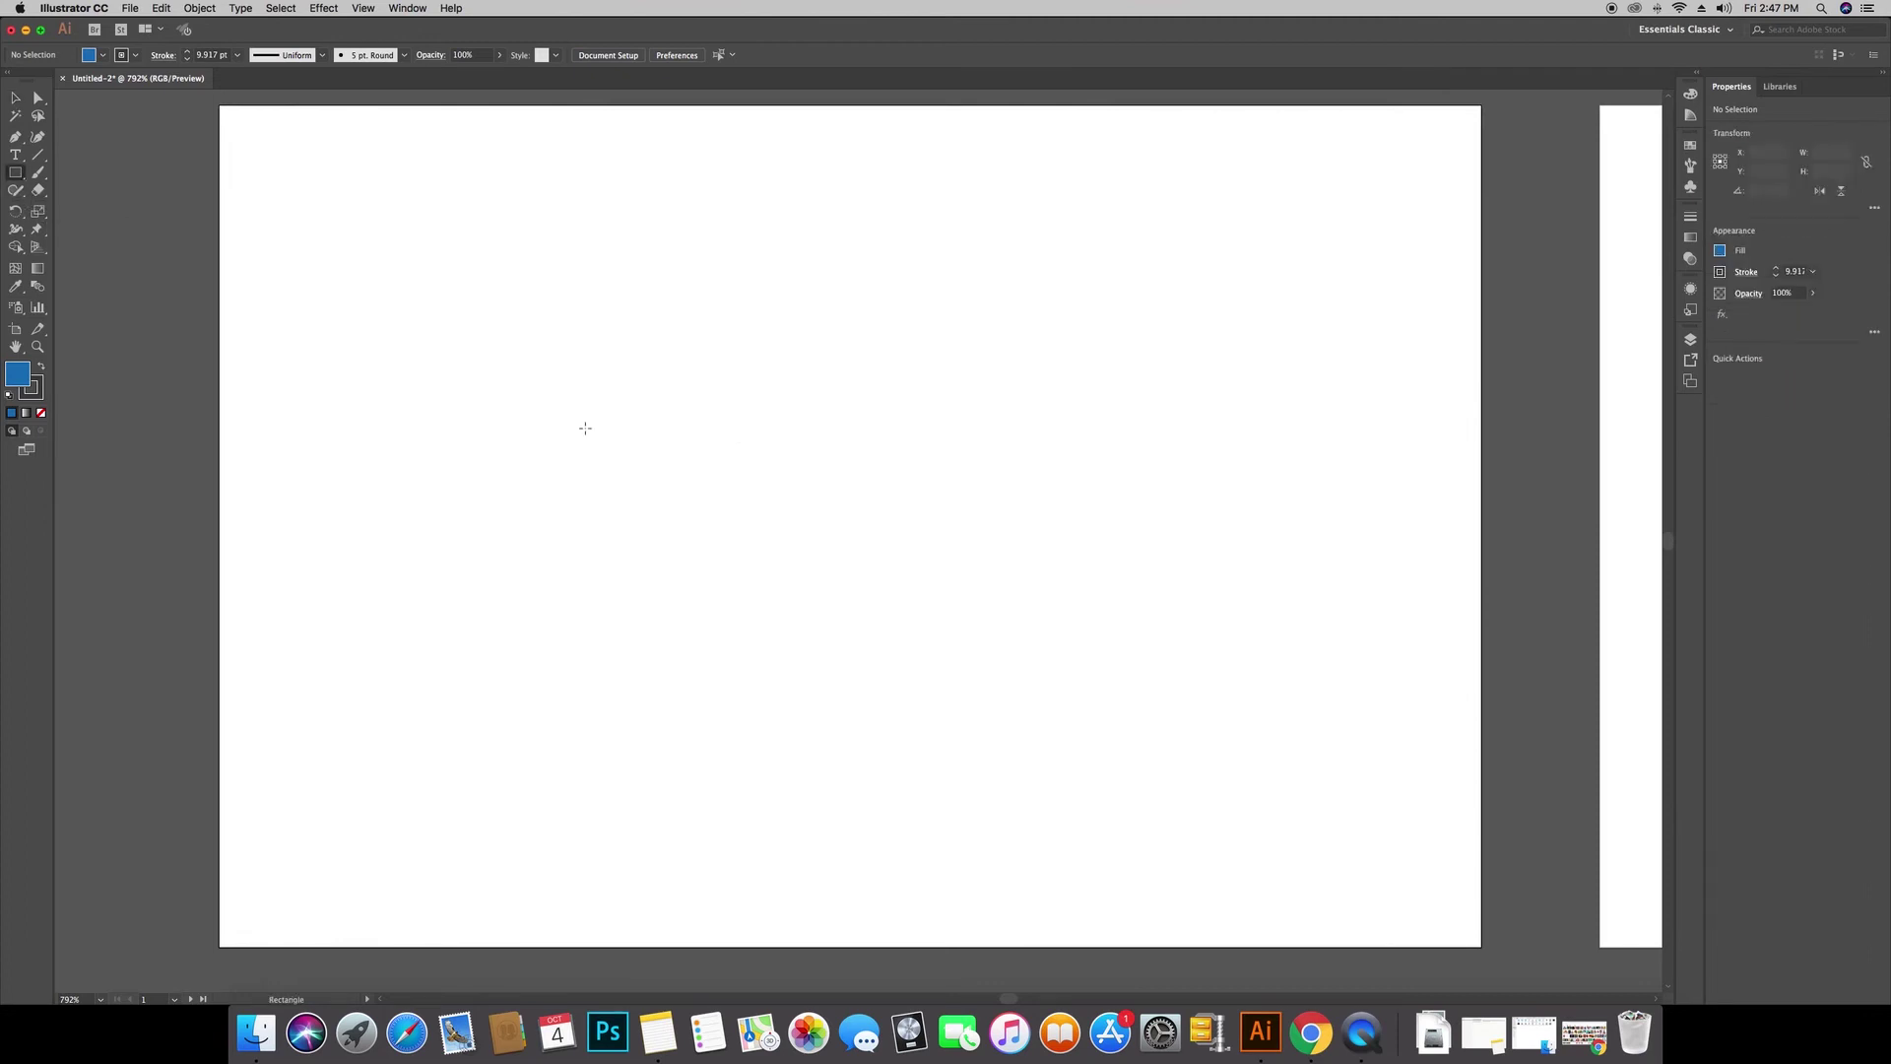
pyautogui.click(736, 434)
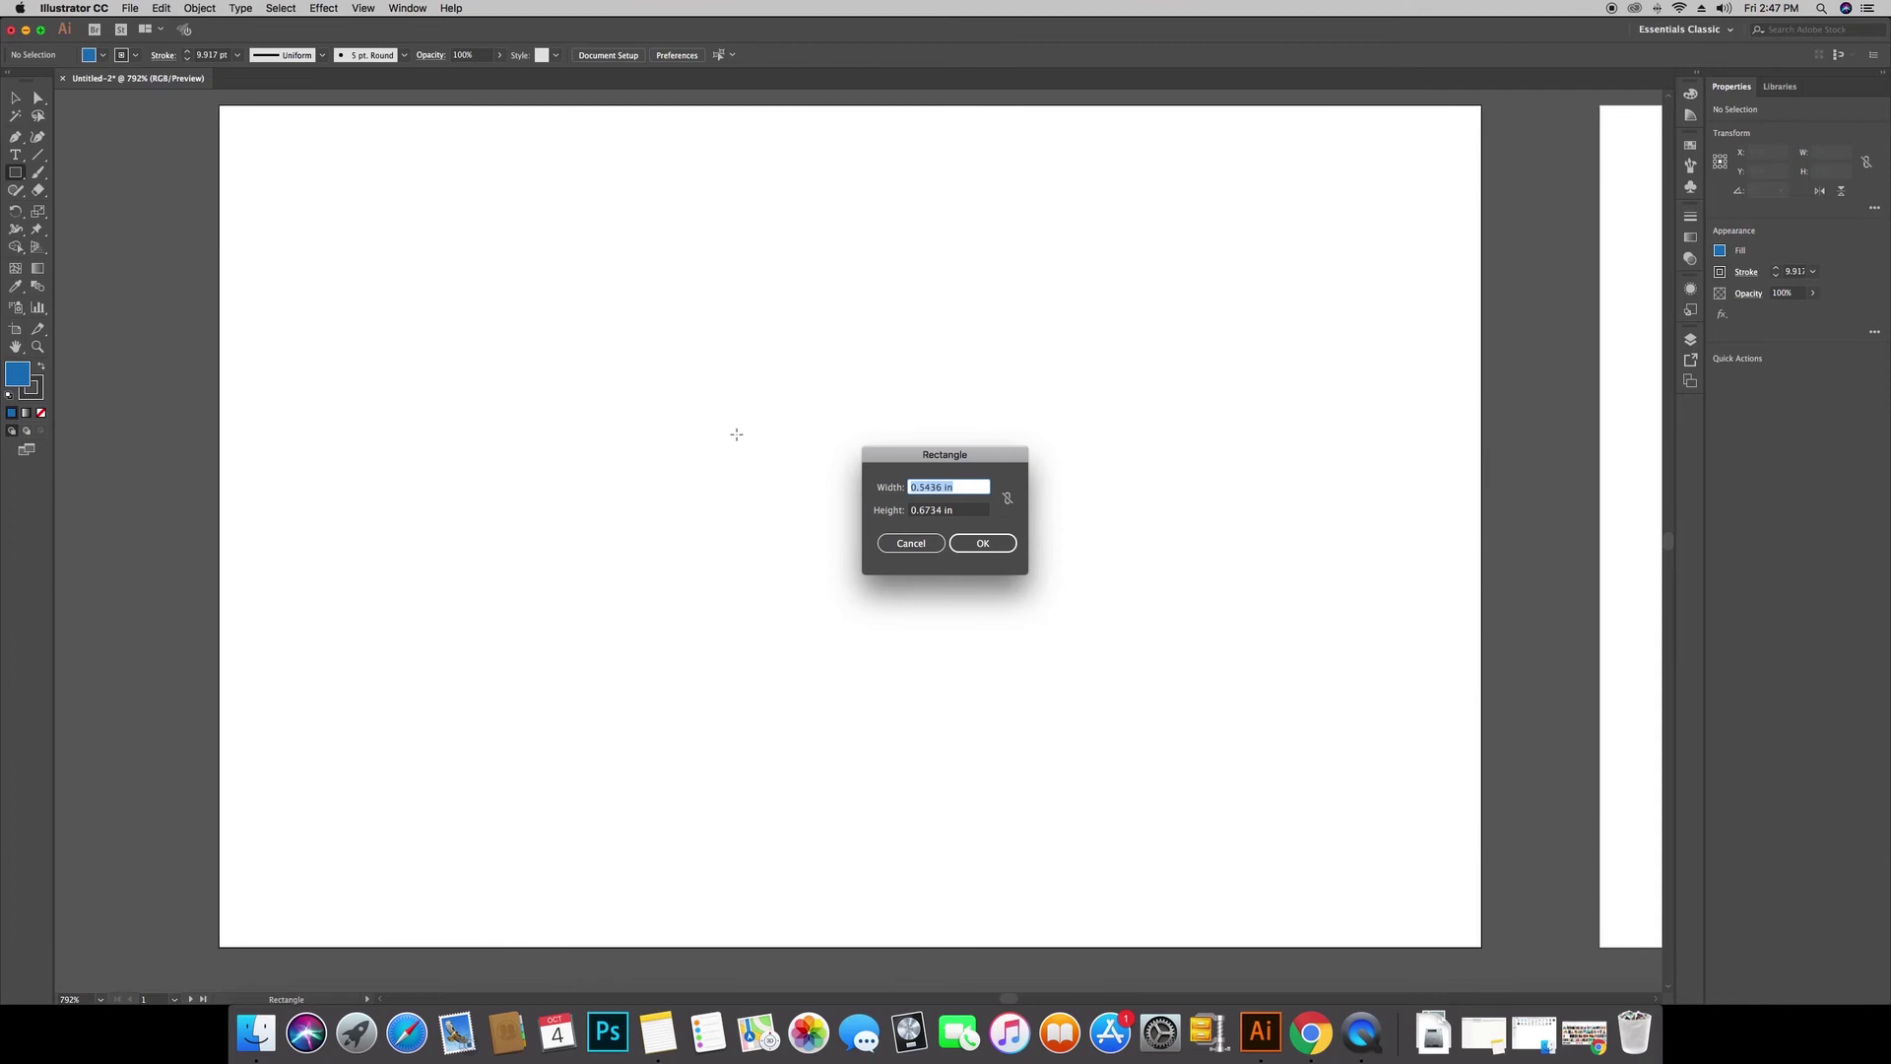
pyautogui.write('1.5')
pyautogui.press('Tab')
pyautogui.write('2')
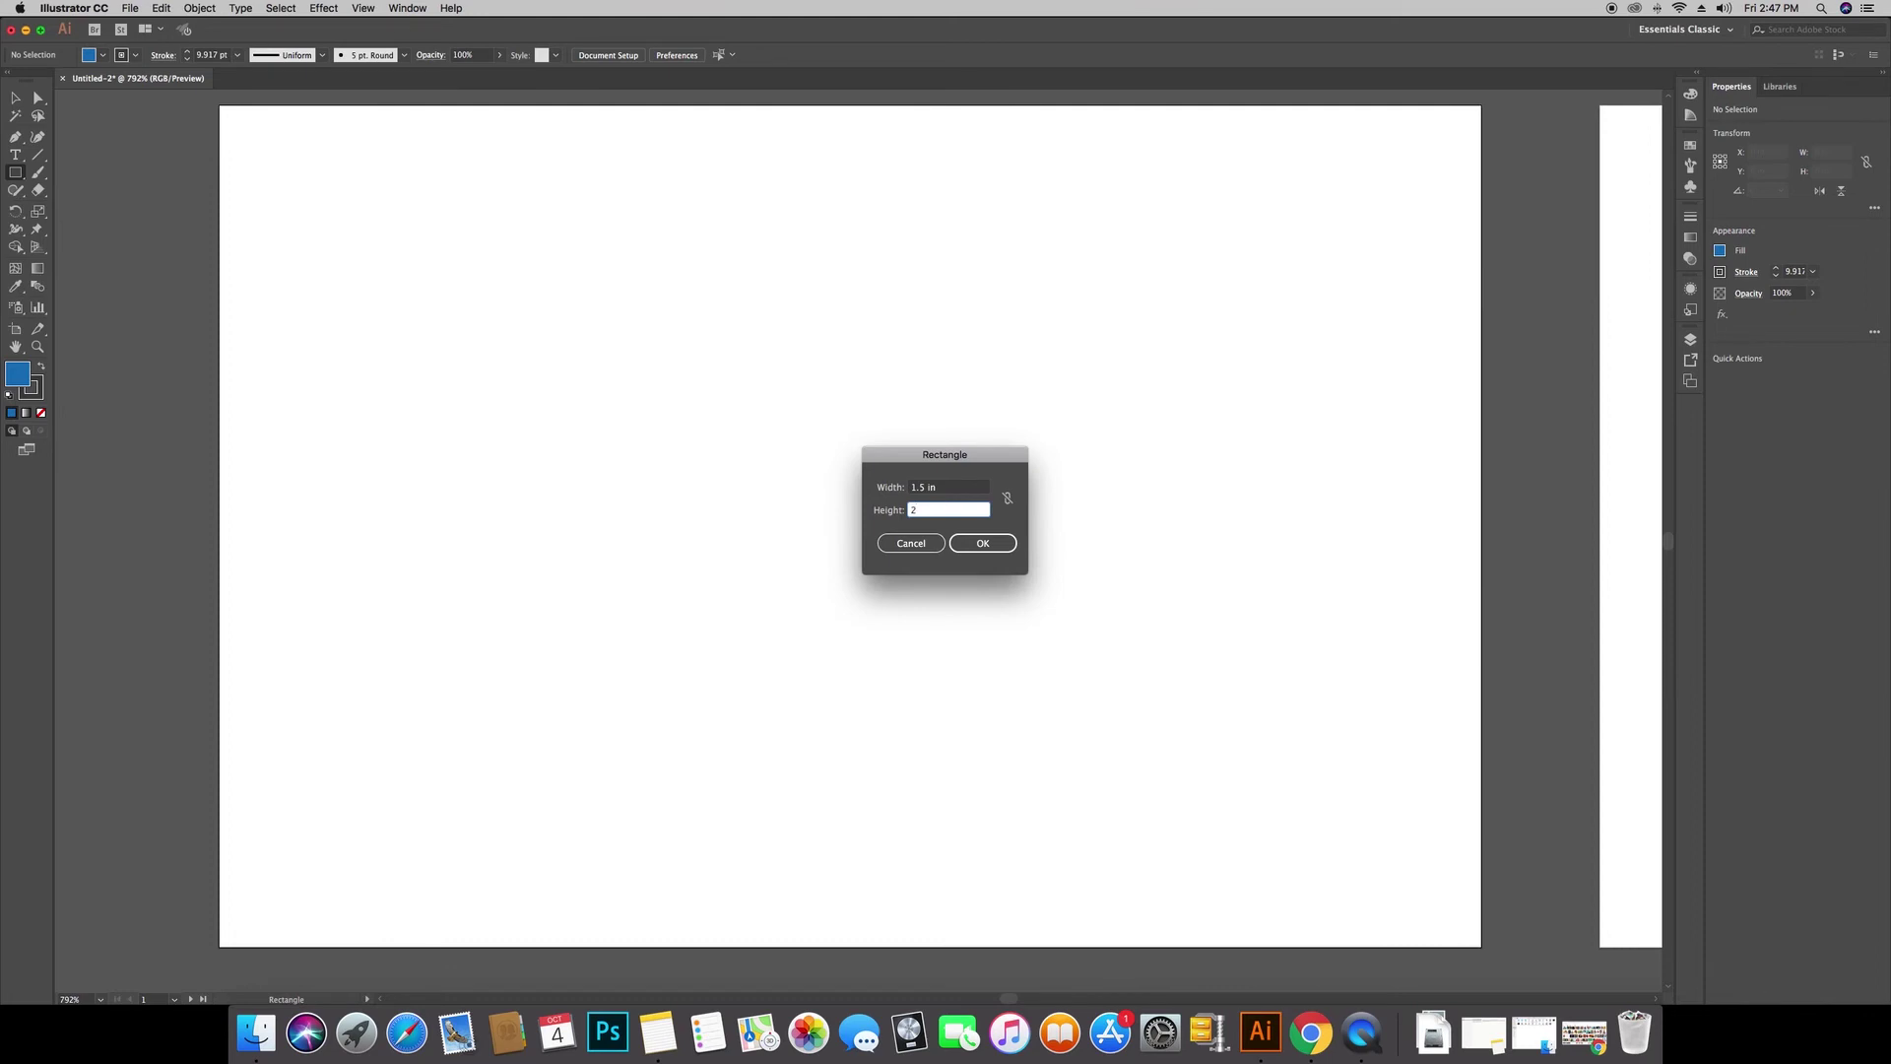
pyautogui.press('Return')
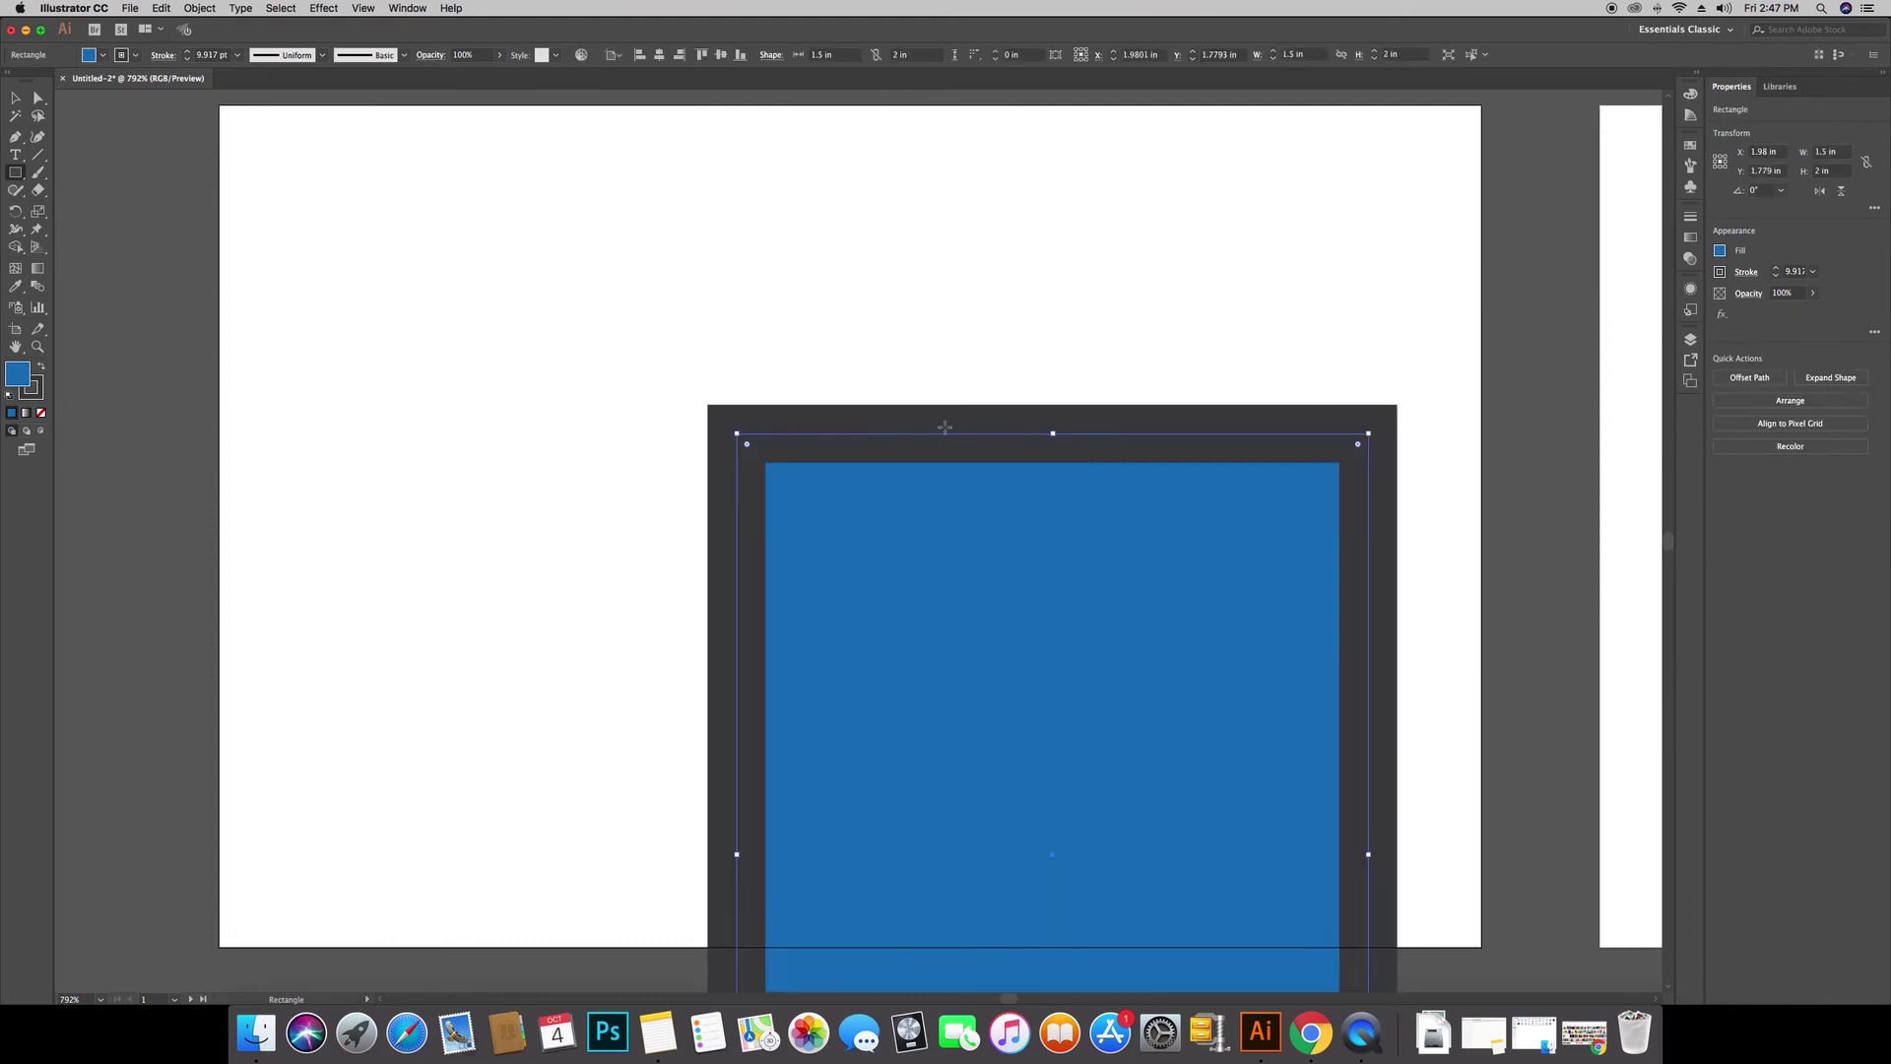
# Move the new rectangle to about X 1.48 in, Y 1 in, aligning its upper and lower edges with the artboard's
pyautogui.scroll(-2, 847, 542)
pyautogui.click(10, 98)
pyautogui.moveTo(927, 664); pyautogui.dragTo(683, 386)
pyautogui.scroll(3, 683, 386)
pyautogui.moveTo(744, 570); pyautogui.dragTo(743, 501)
pyautogui.scroll(-5, 738, 511)
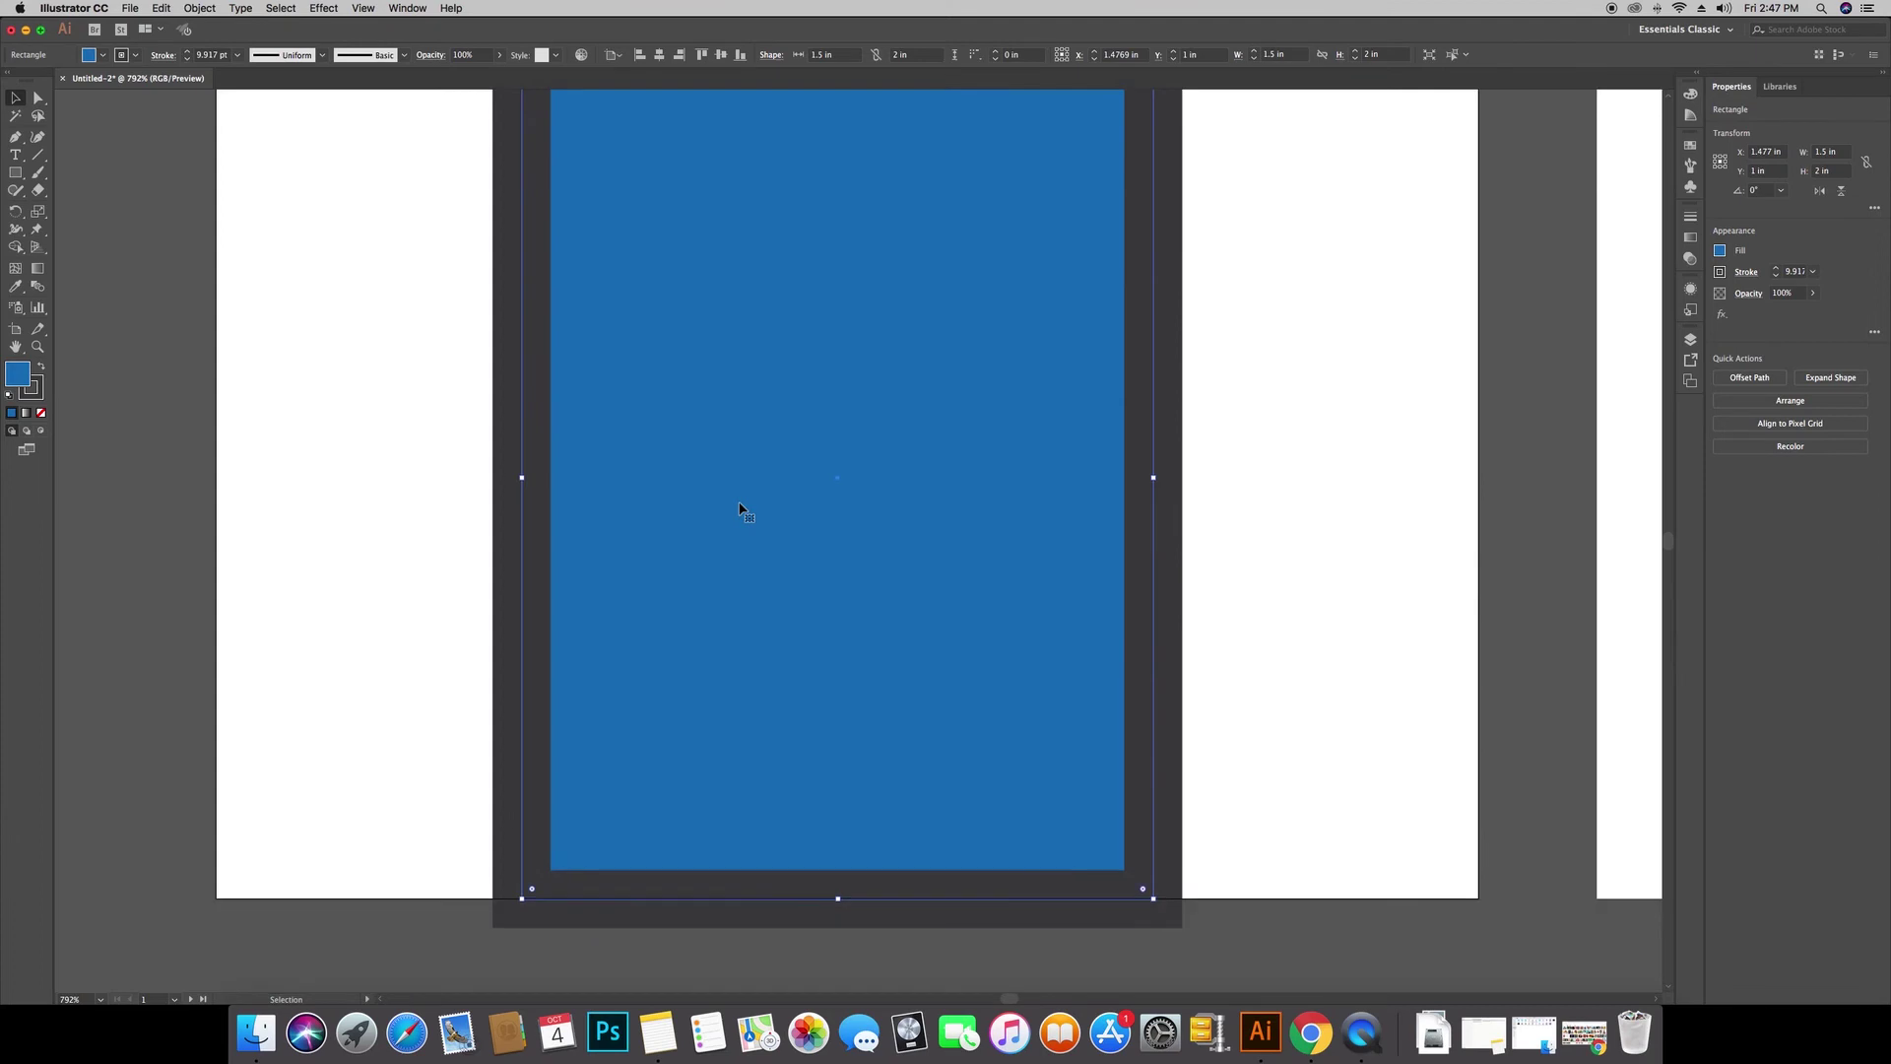
pyautogui.scroll(5, 739, 510)
pyautogui.scroll(-4, 739, 509)
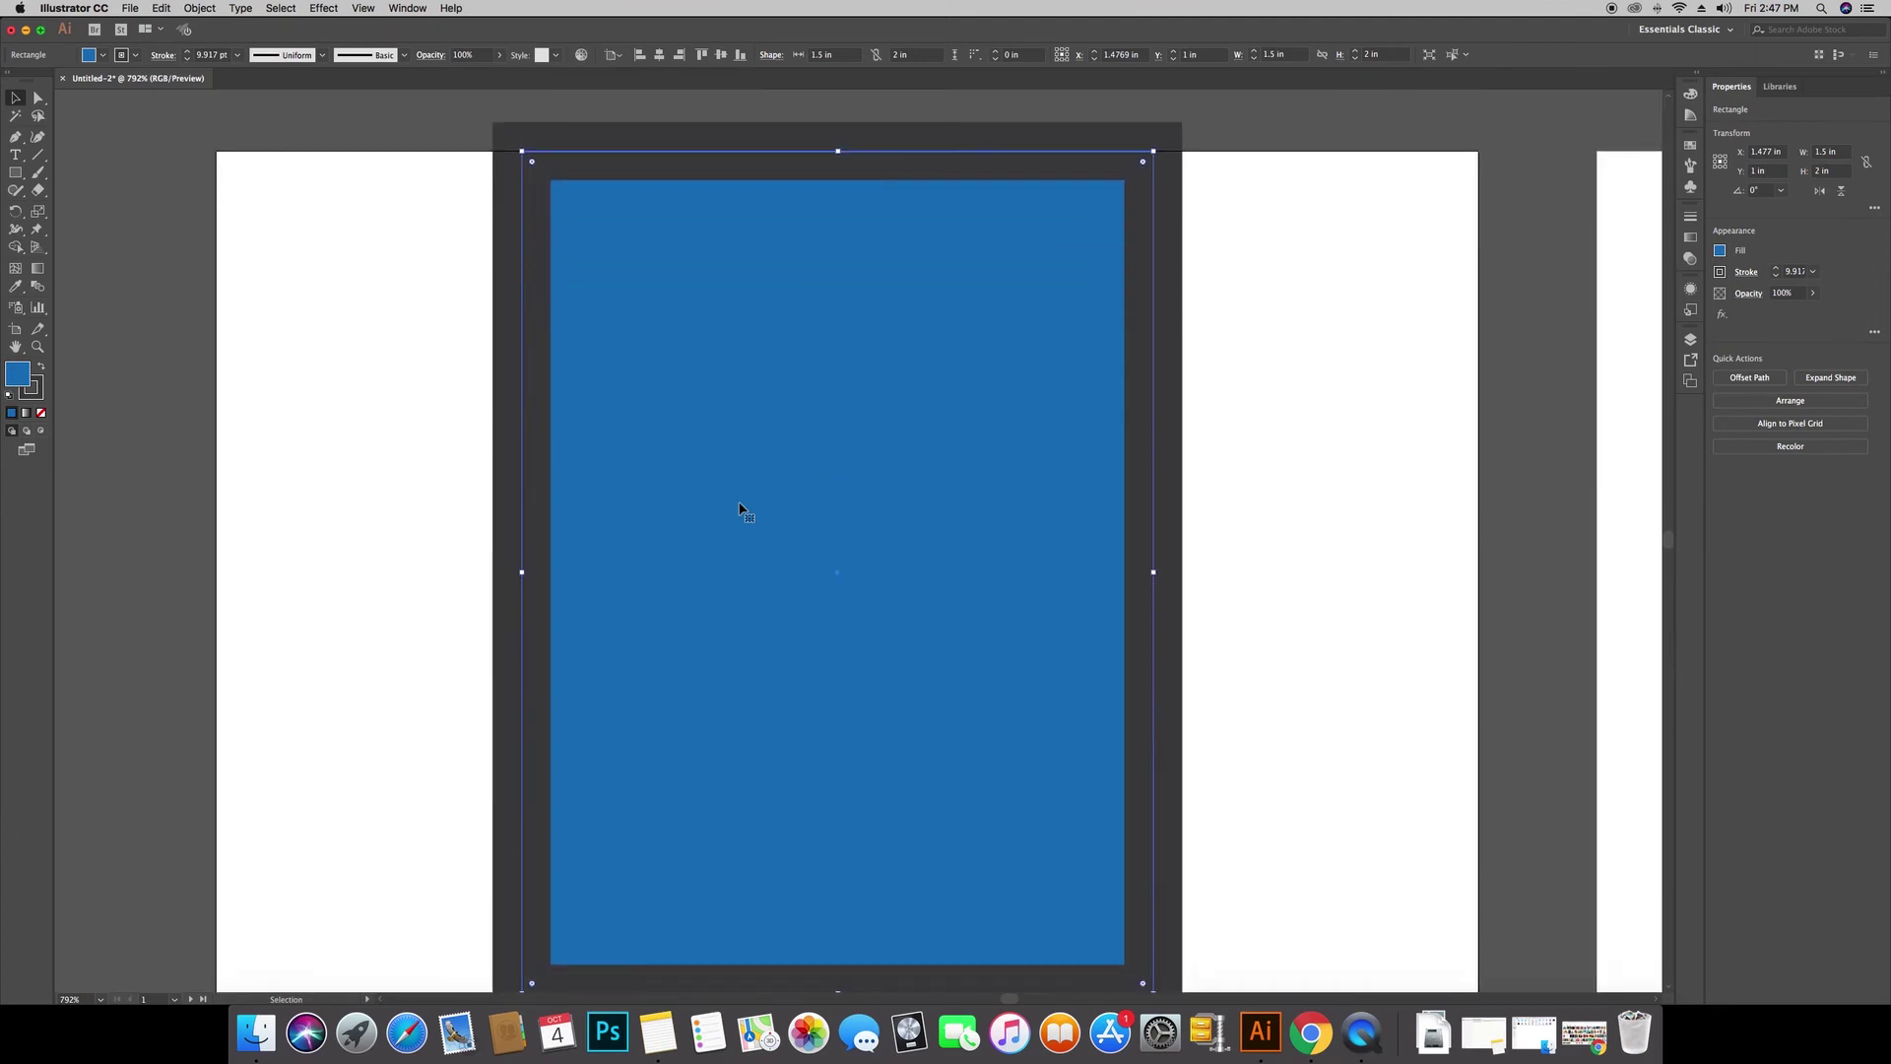
pyautogui.hscroll(-5, 740, 510)
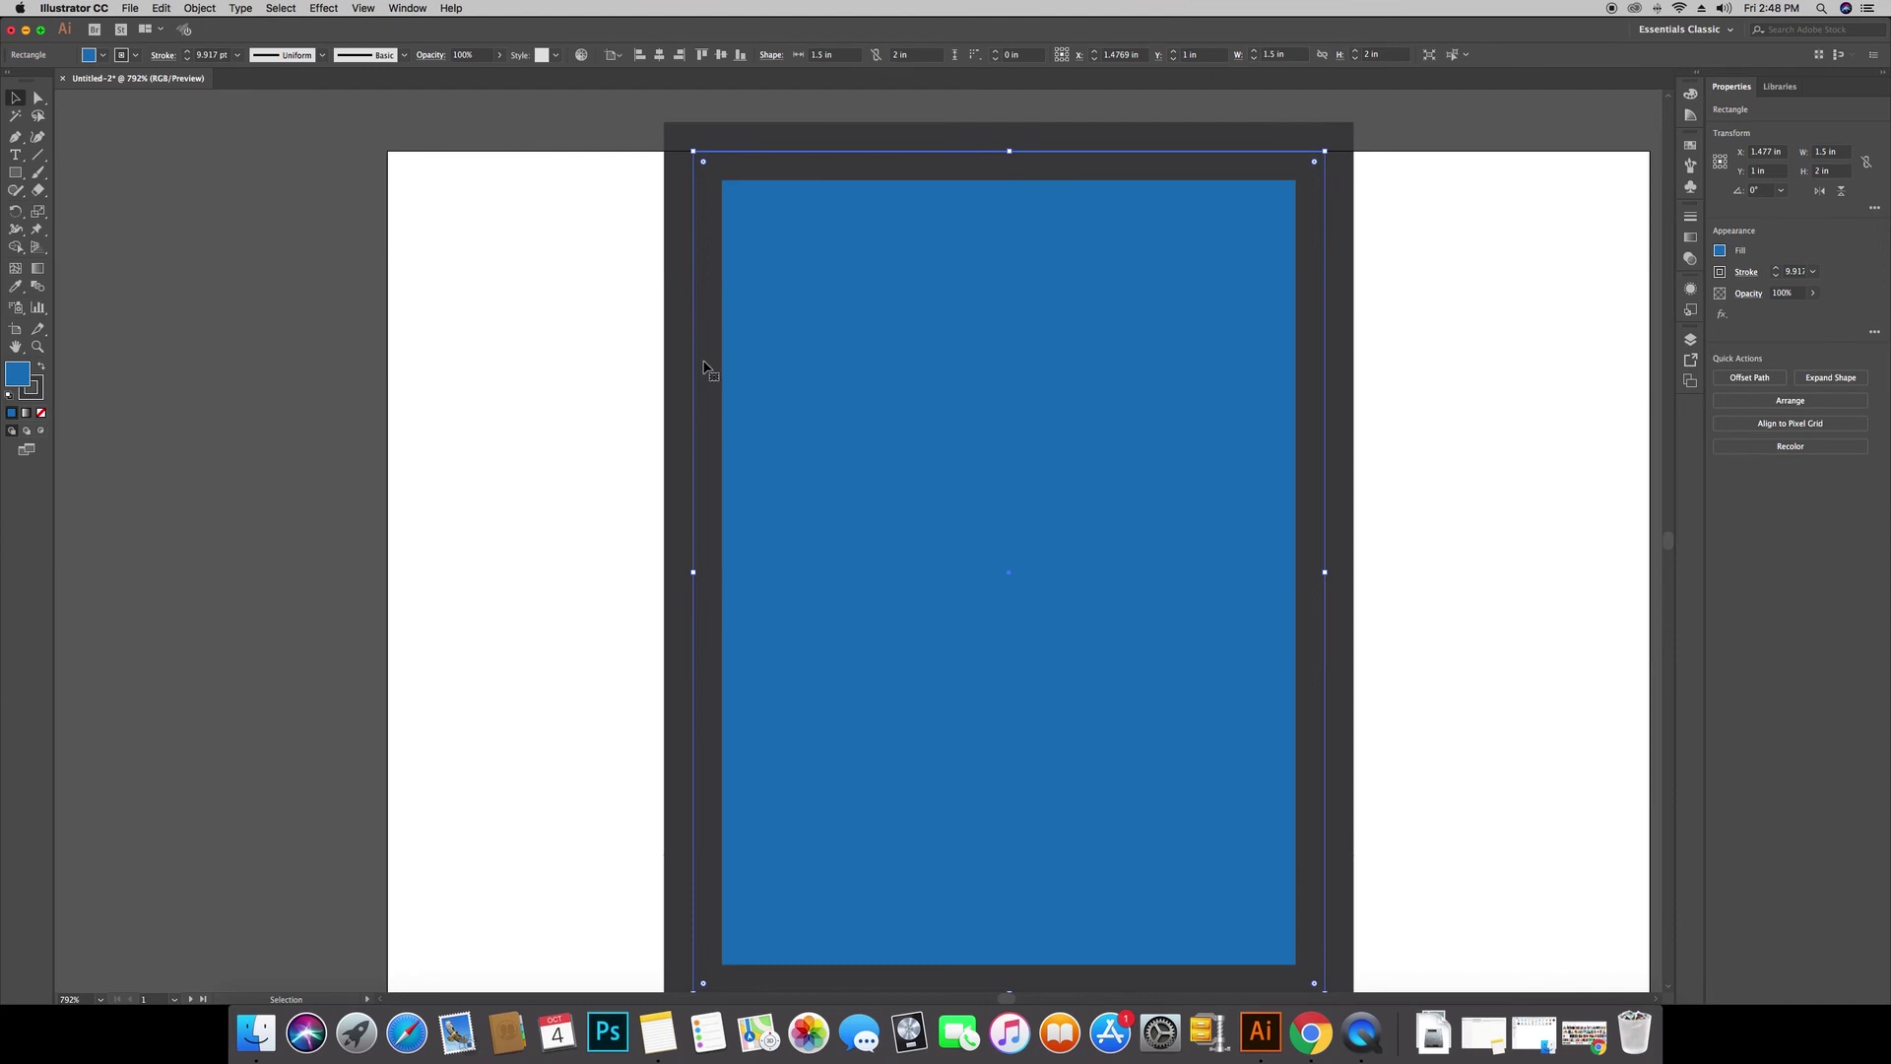
# Delete the tall blue rectangle and detach the shape tools group as a floating toolbar beside the artboard
pyautogui.press('Delete')
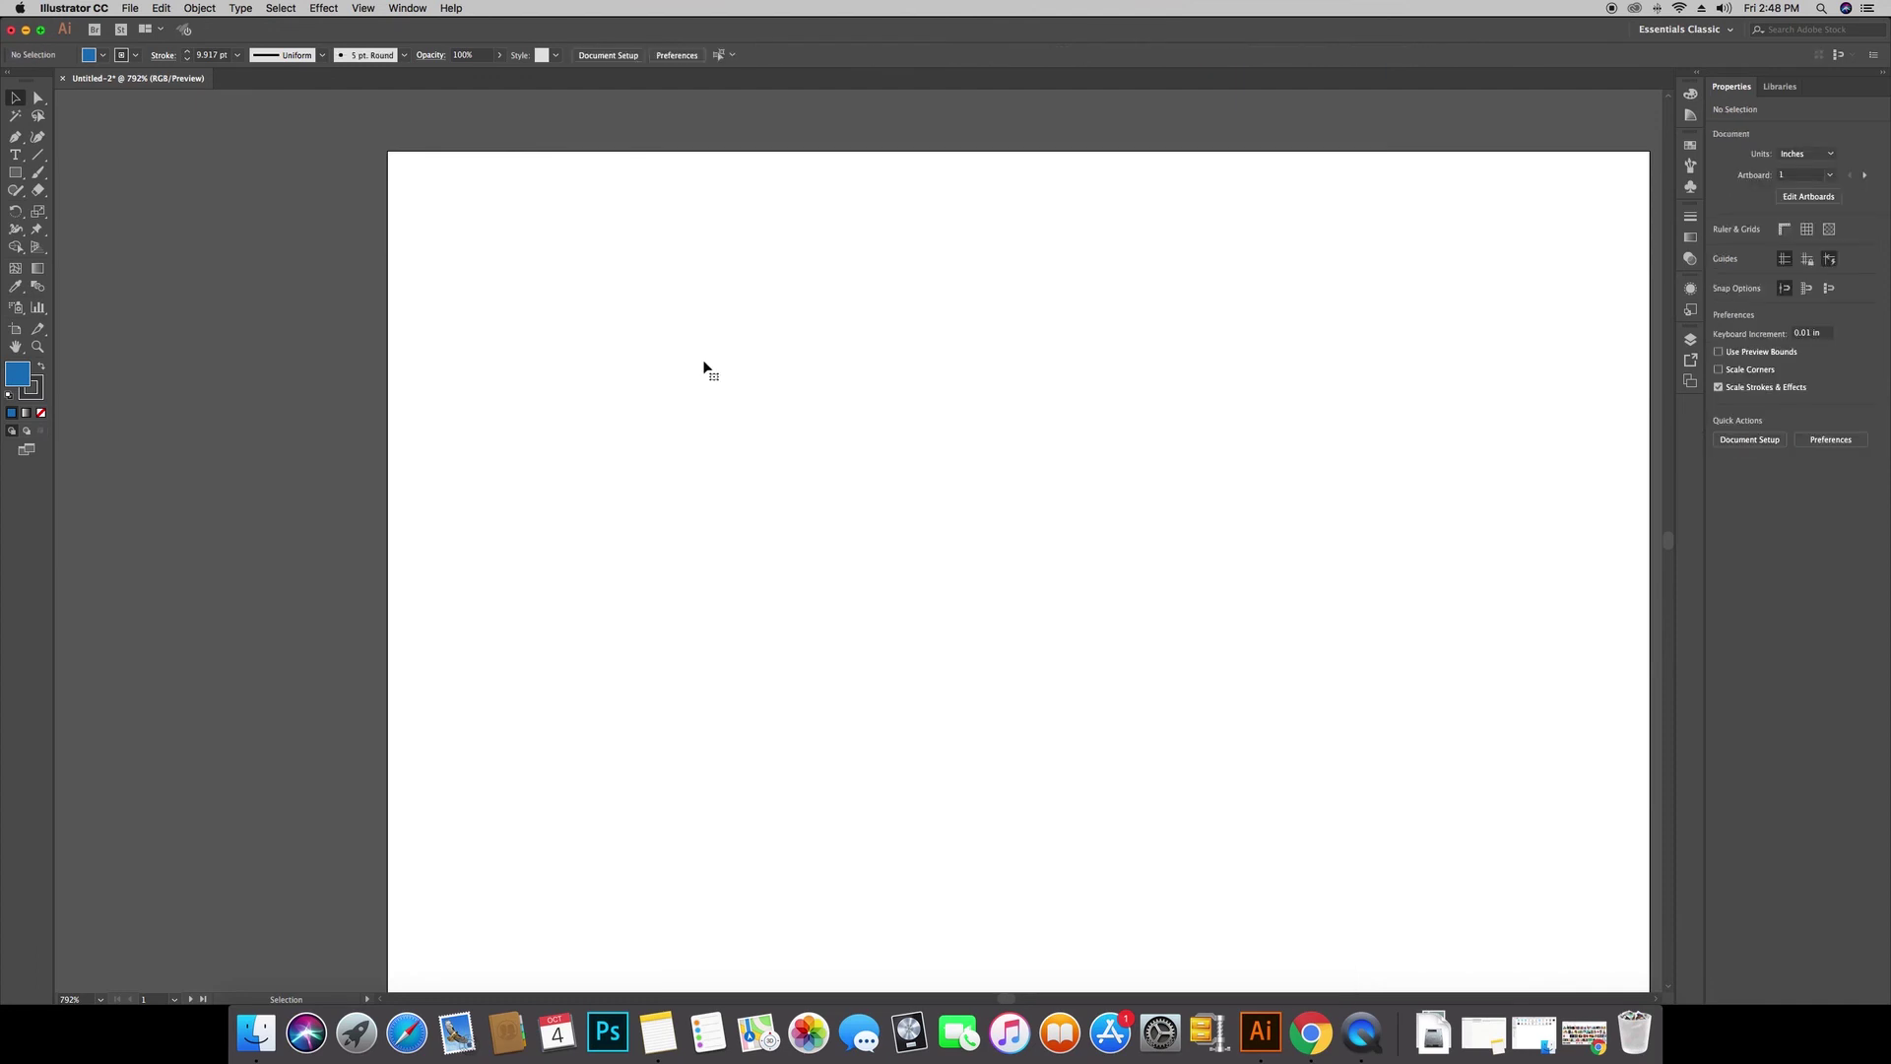
pyautogui.click(20, 182)
pyautogui.click(19, 181)
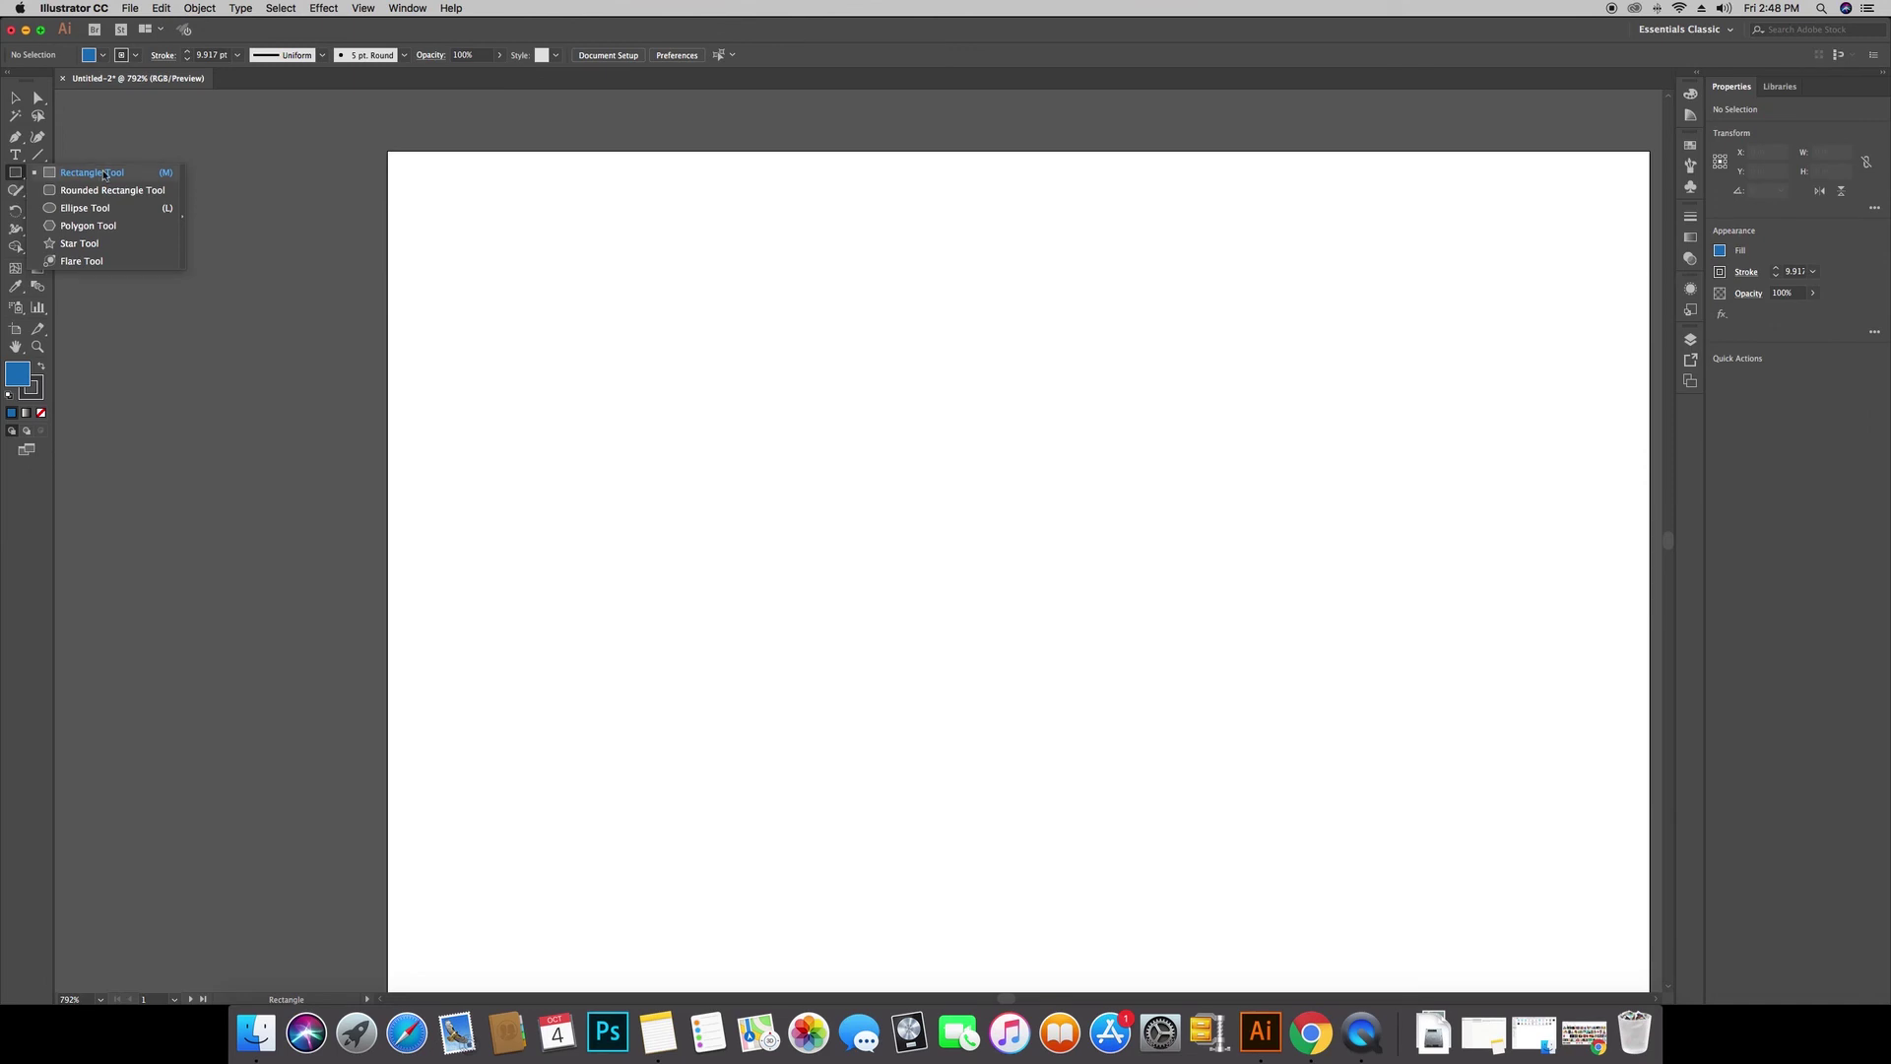
pyautogui.click(186, 218)
pyautogui.moveTo(99, 186); pyautogui.dragTo(292, 169)
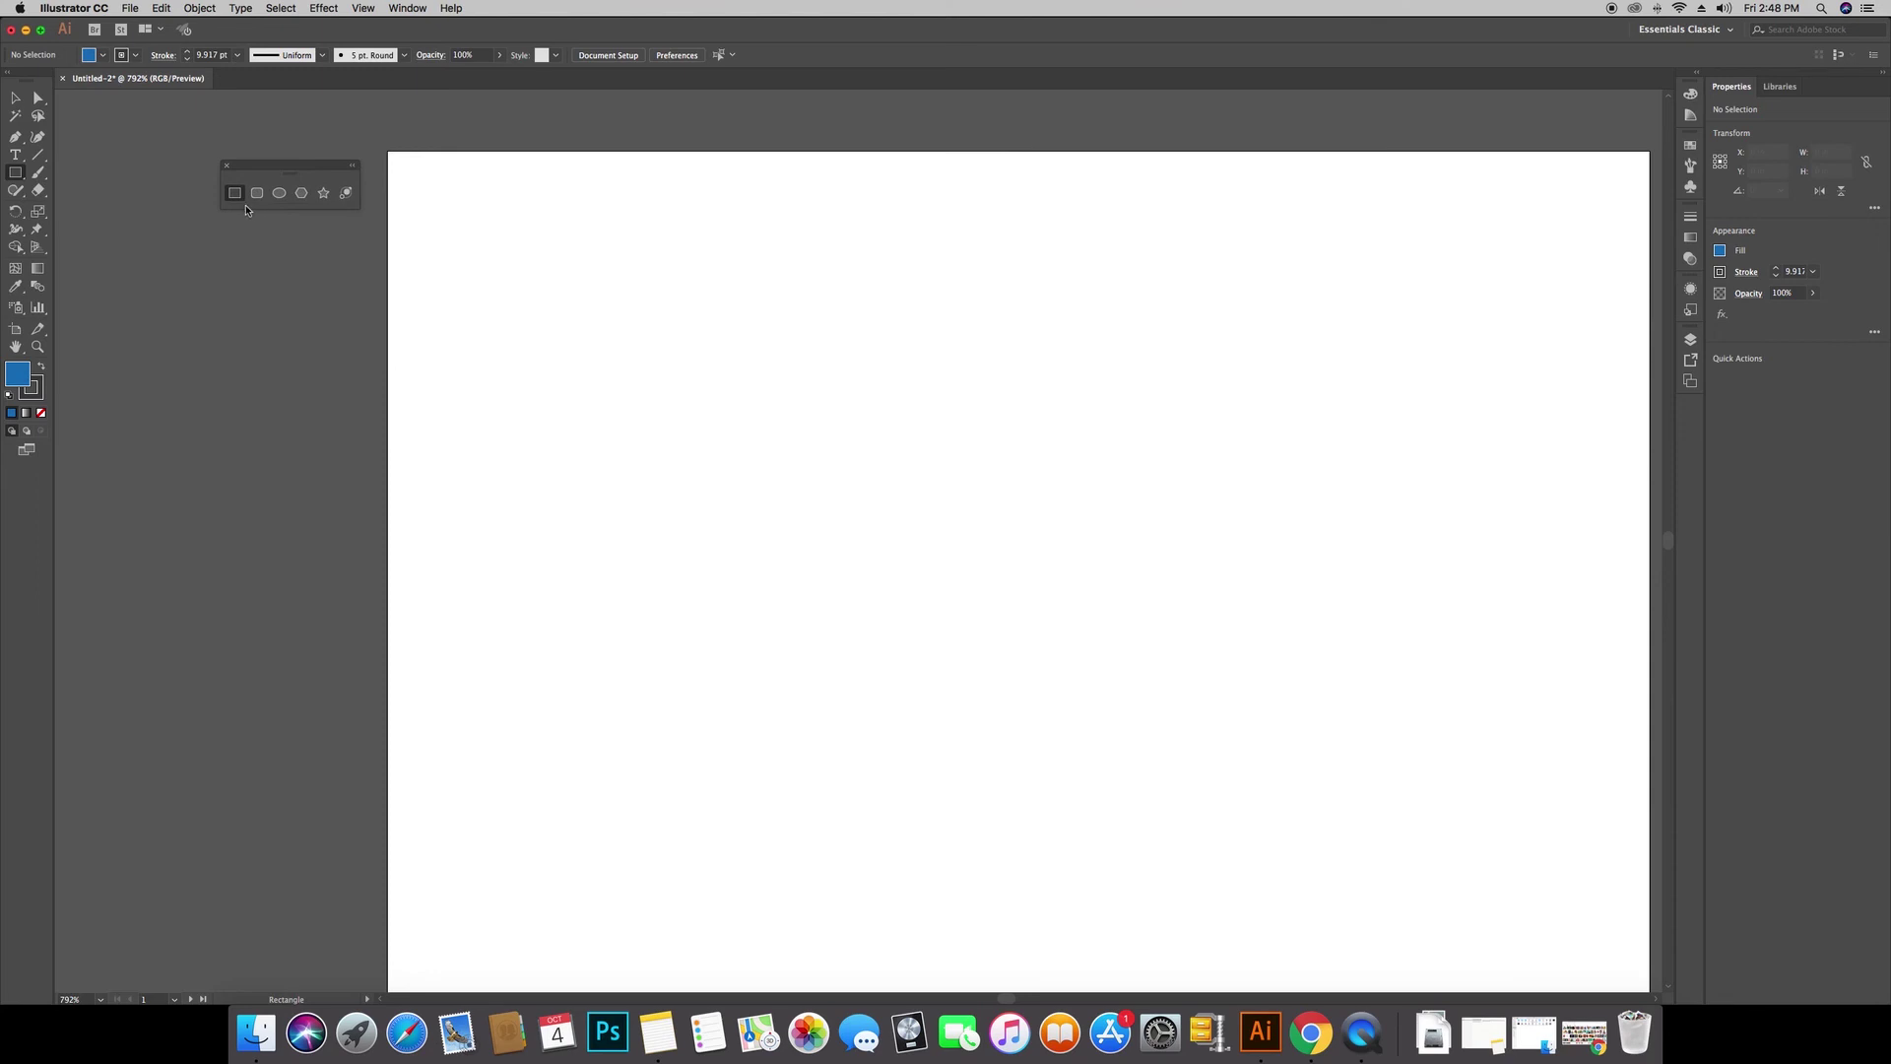
# Draw a rounded rectangle about 0.88 by 1.01 in and a small ellipse about 0.31 by 0.29 in to its right
pyautogui.click(260, 197)
pyautogui.moveTo(504, 305); pyautogui.dragTo(872, 728)
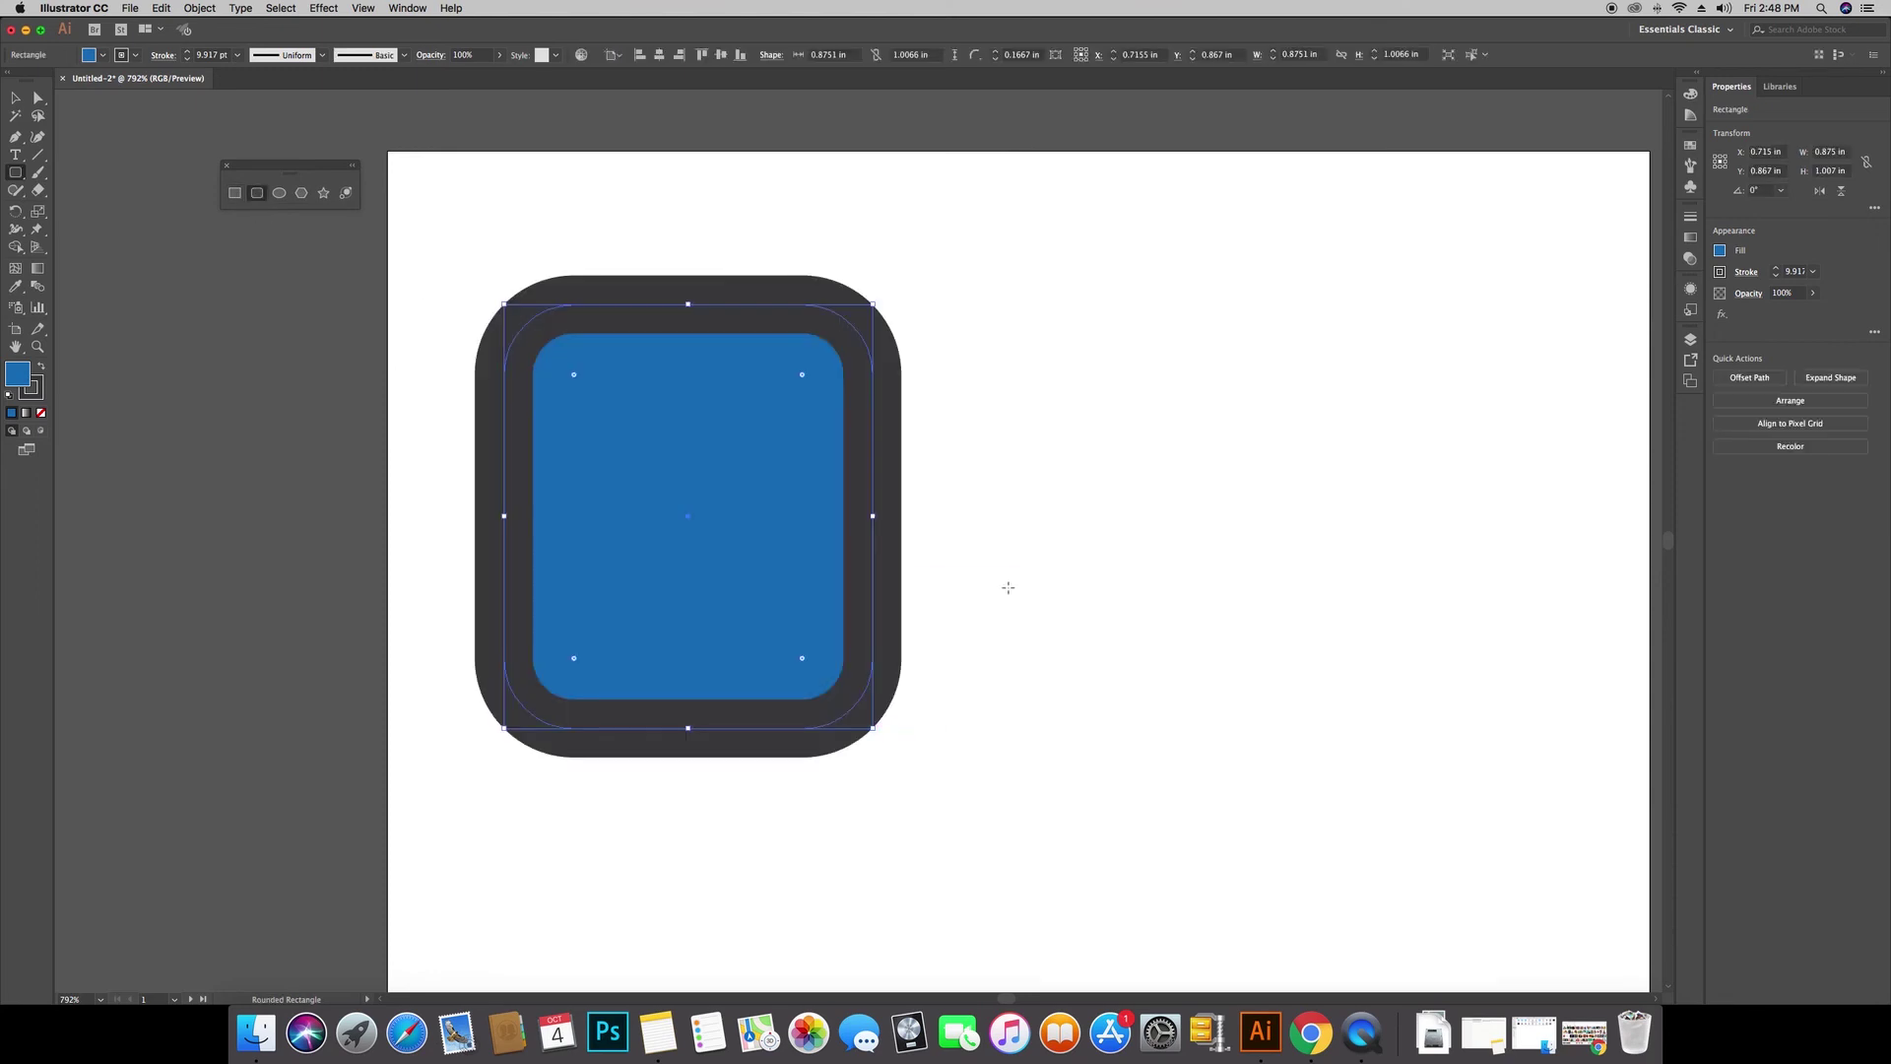
pyautogui.click(279, 193)
pyautogui.moveTo(1004, 347)
pyautogui.mouseDown()
pyautogui.moveTo(1325, 743)
pyautogui.moveTo(1378, 722)
pyautogui.moveTo(1261, 689)
pyautogui.moveTo(1164, 605)
pyautogui.moveTo(1136, 453)
pyautogui.moveTo(1133, 471)
pyautogui.mouseUp()
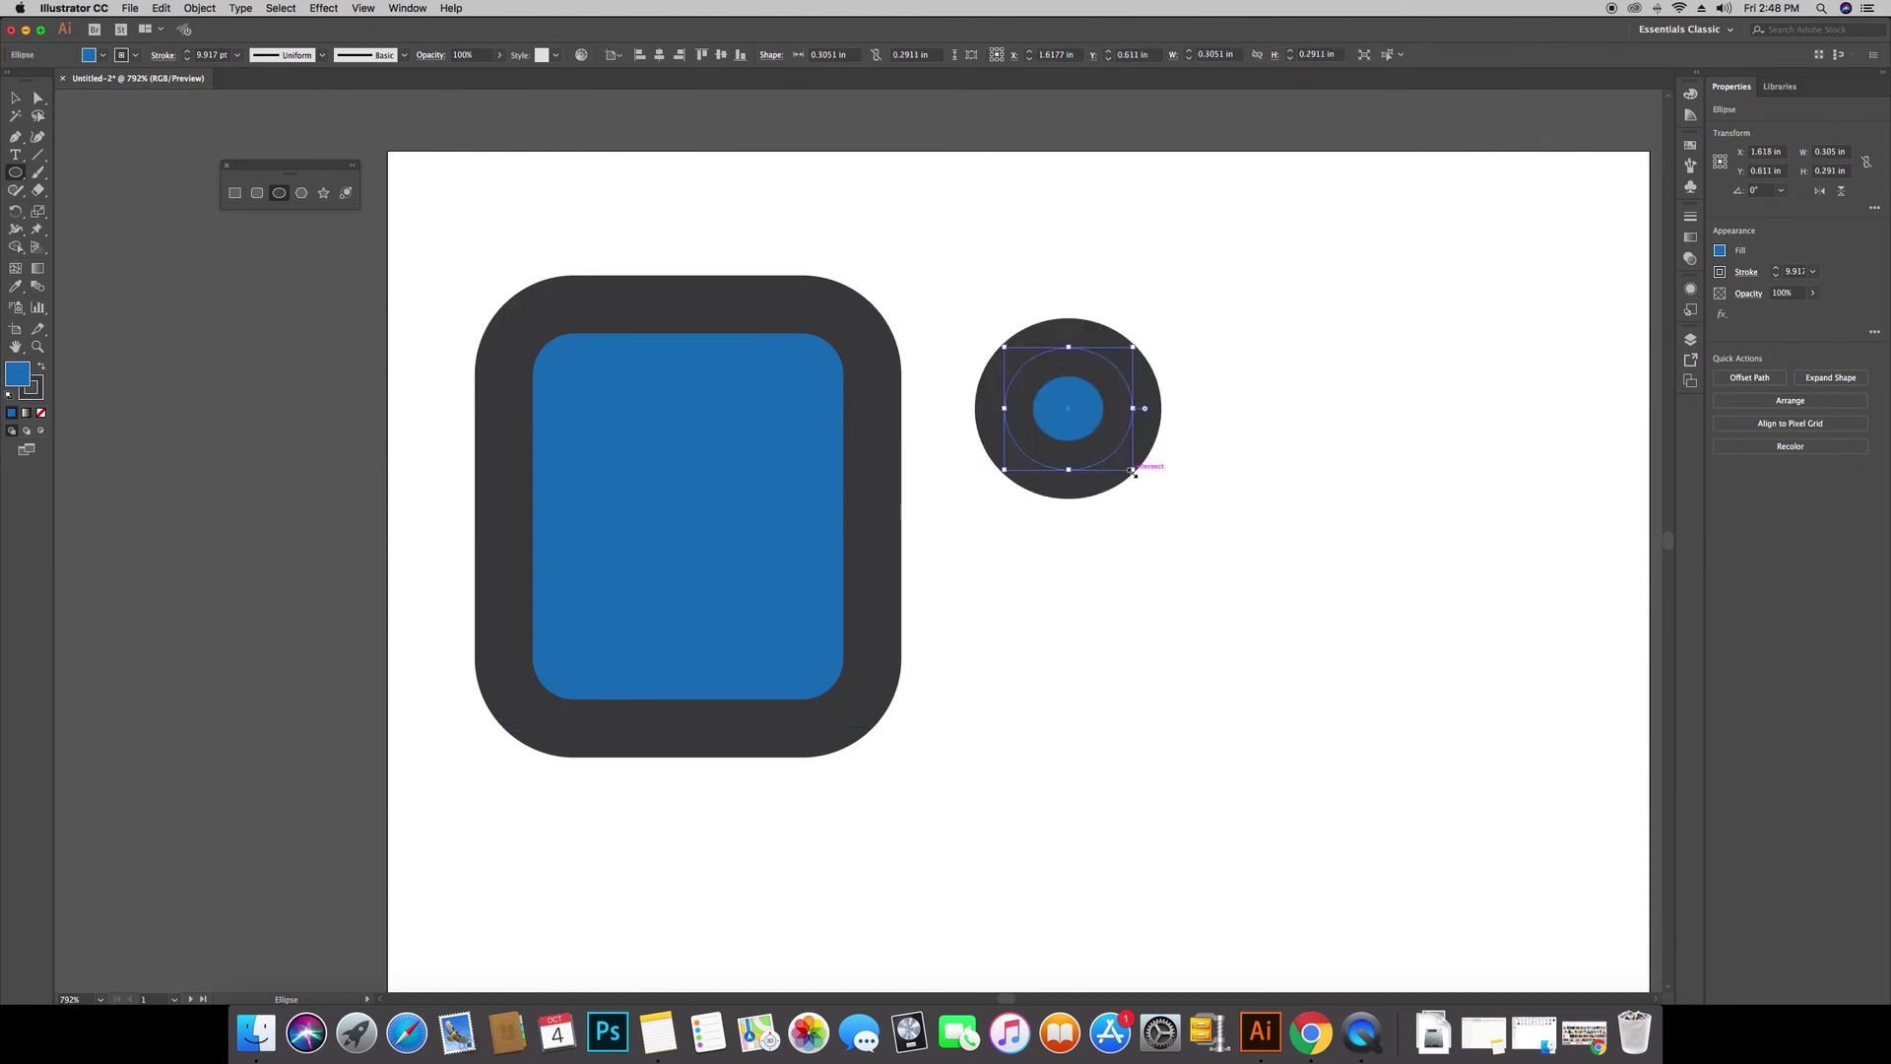
pyautogui.hscroll(3, 1133, 471)
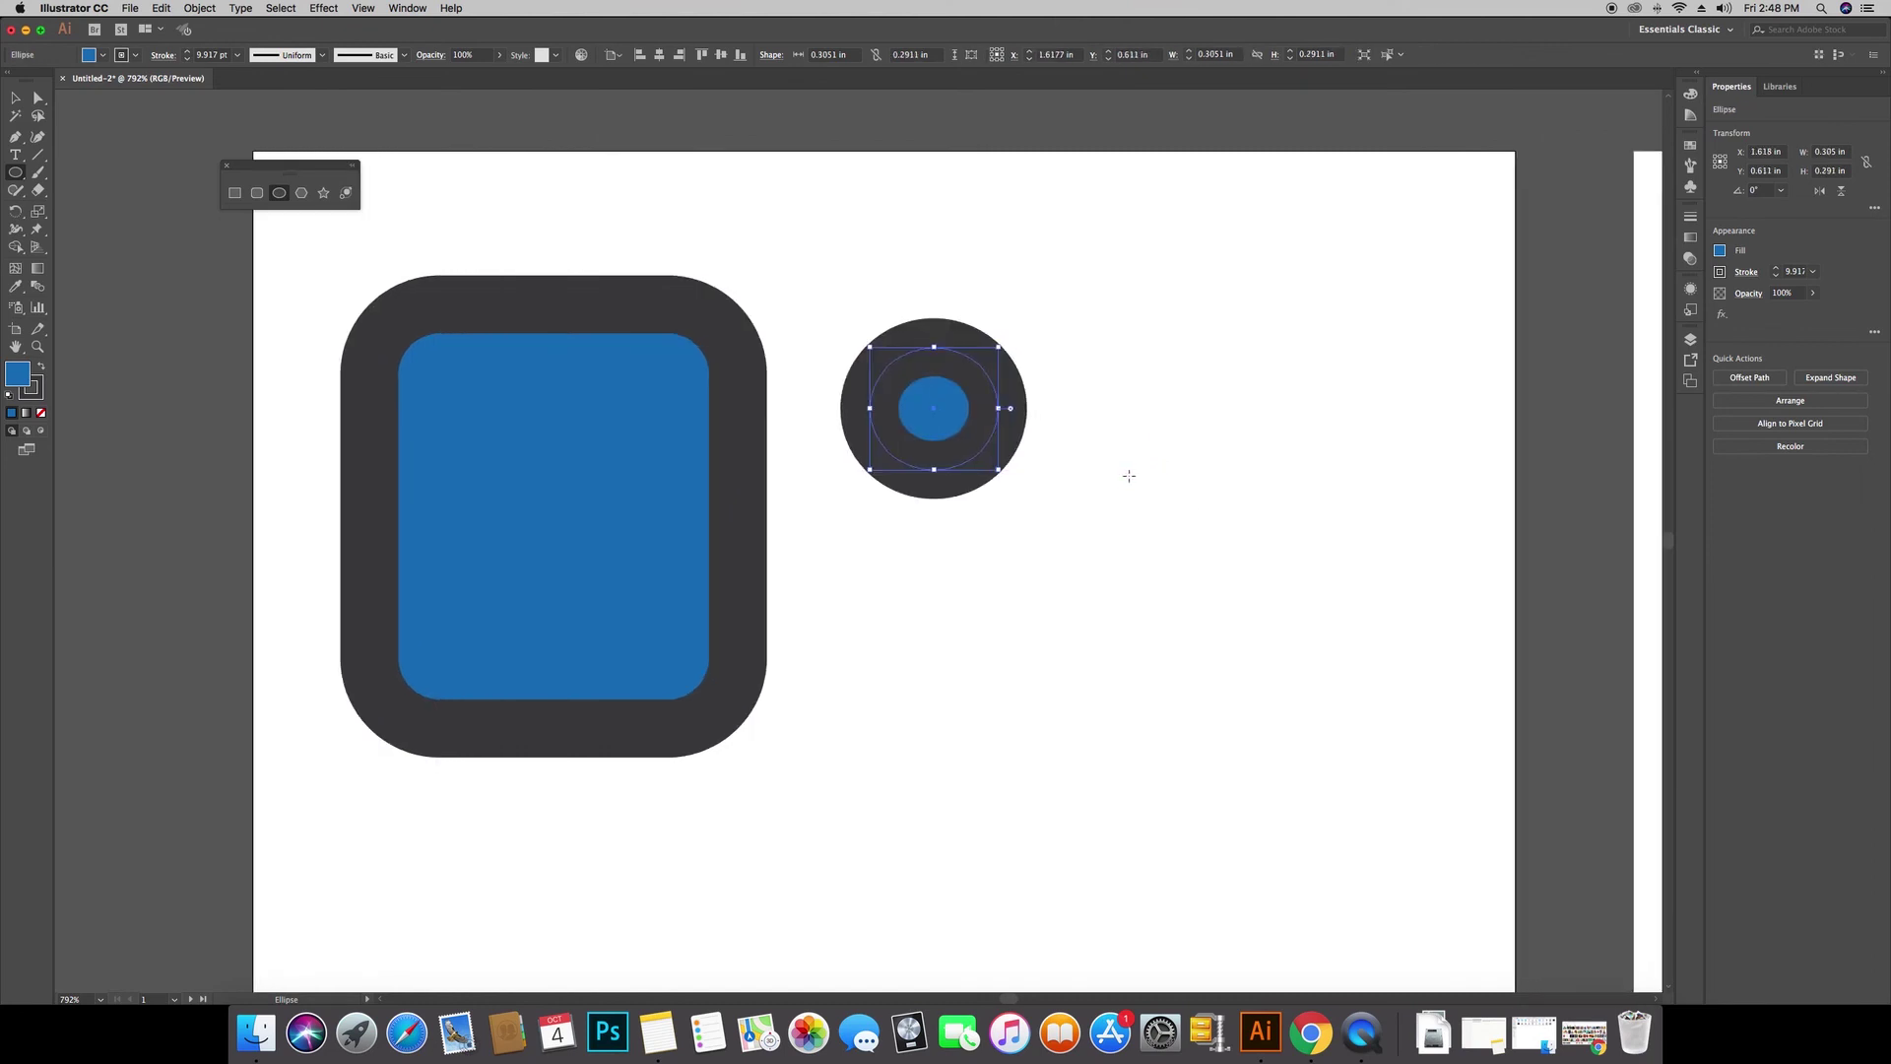